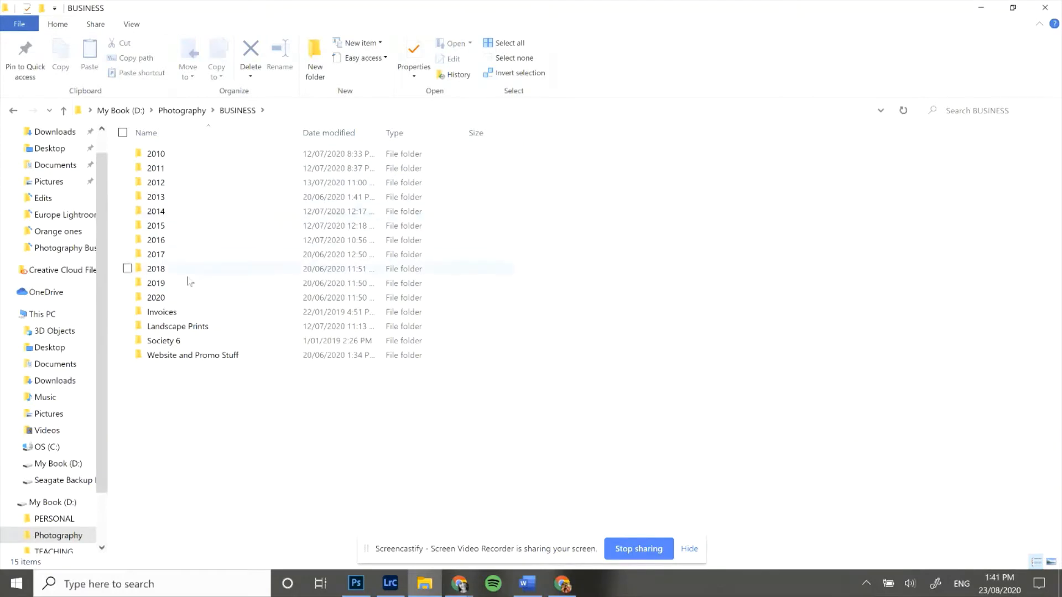
- Open the Originals folder of the 200822 Square Rock shoot inside the 2020 folder and switch to Lightroom Classic
{"action": "double_click", "coordinate": [189, 298]}
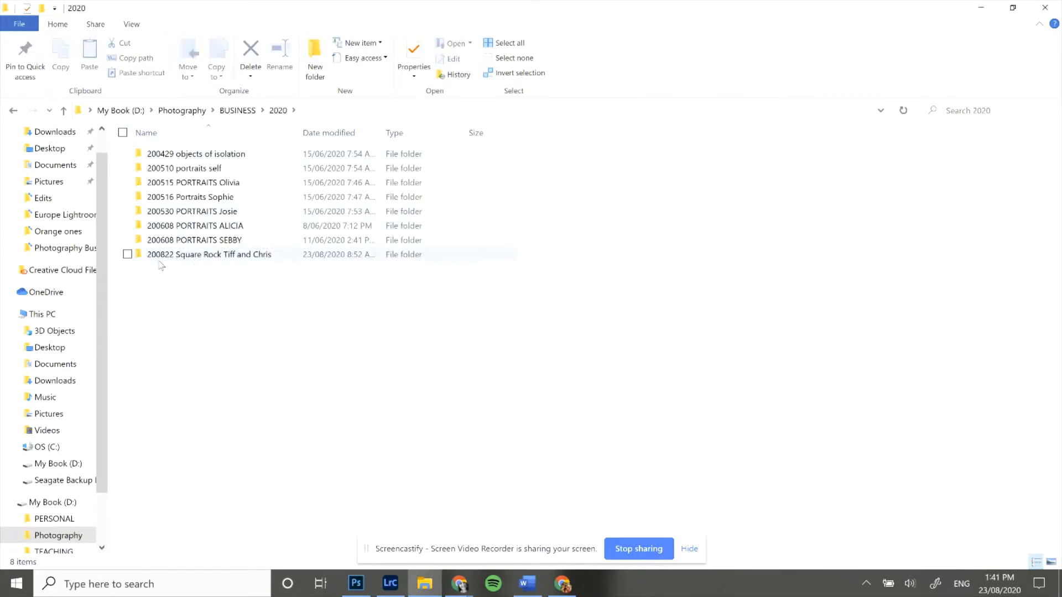
{"action": "double_click", "coordinate": [199, 255]}
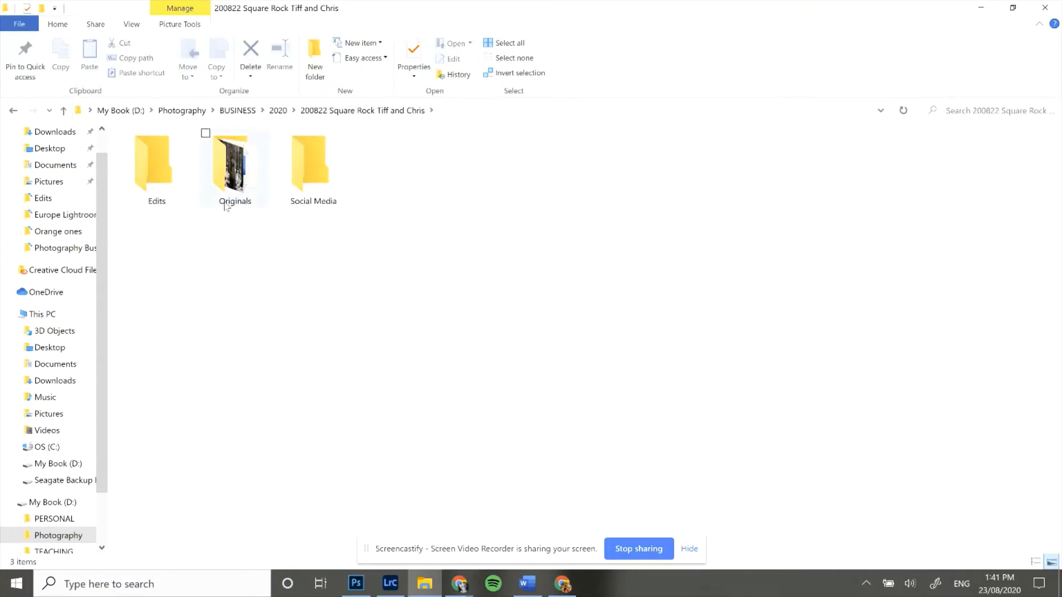
{"action": "double_click", "coordinate": [236, 183]}
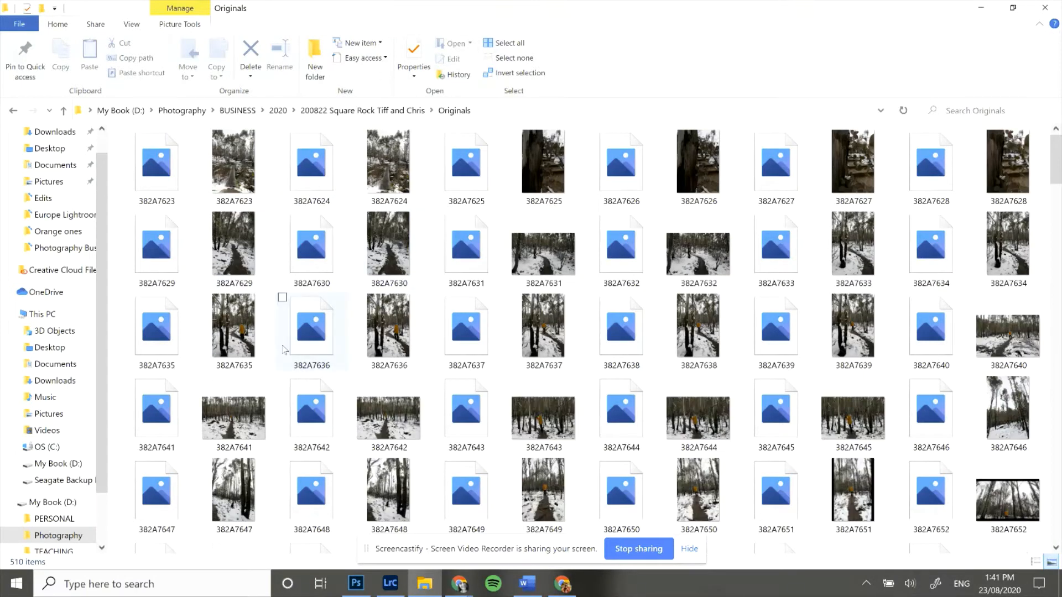
{"action": "left_click", "coordinate": [396, 592]}
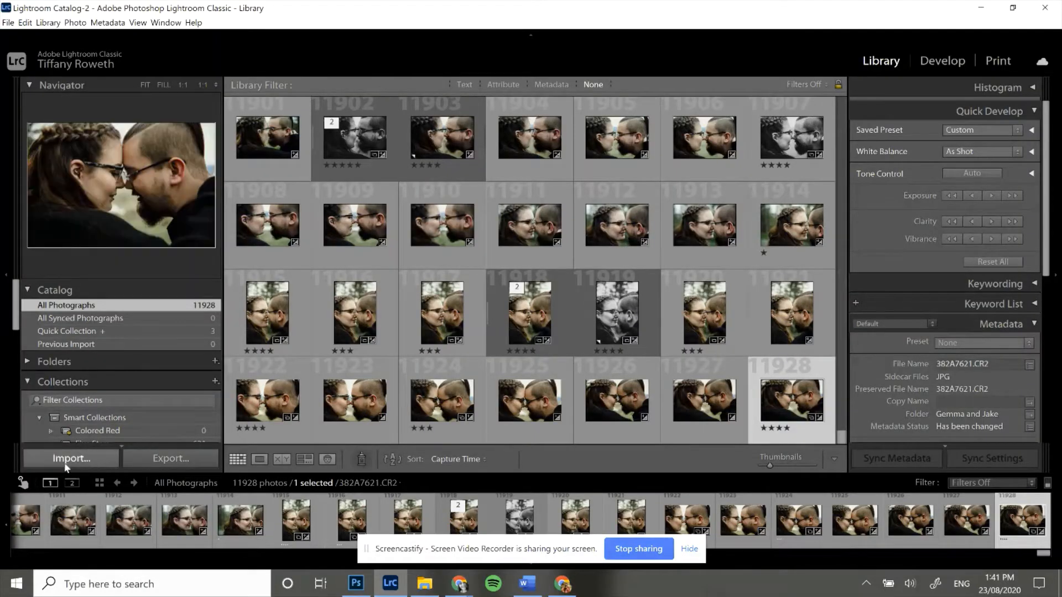
- Try showing the Map module in the module picker and hide it again
{"action": "right_click", "coordinate": [773, 60]}
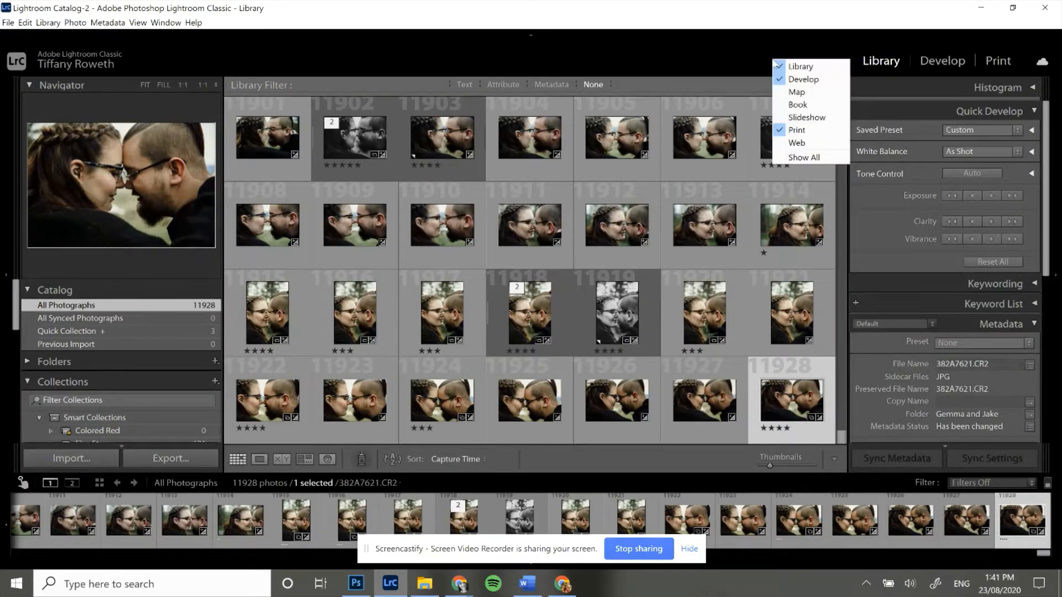
{"action": "left_click", "coordinate": [791, 92]}
{"action": "right_click", "coordinate": [767, 67]}
{"action": "left_click", "coordinate": [785, 98]}
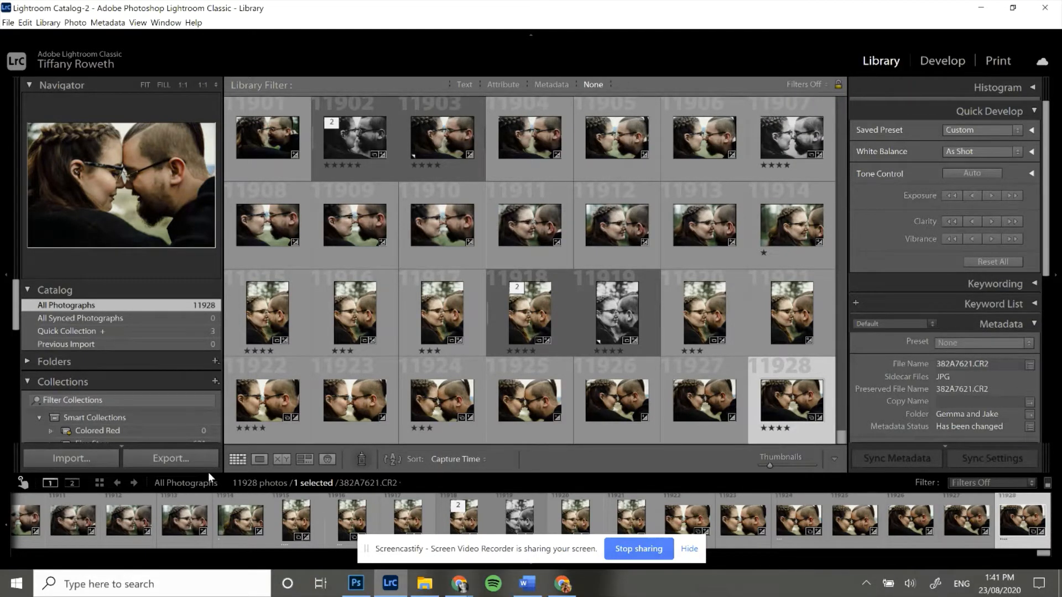
- Start a photo import and choose the Originals folder of the 200822 Square Rock shoot under BUSINESS, 2020 as the source
{"action": "left_click", "coordinate": [66, 462]}
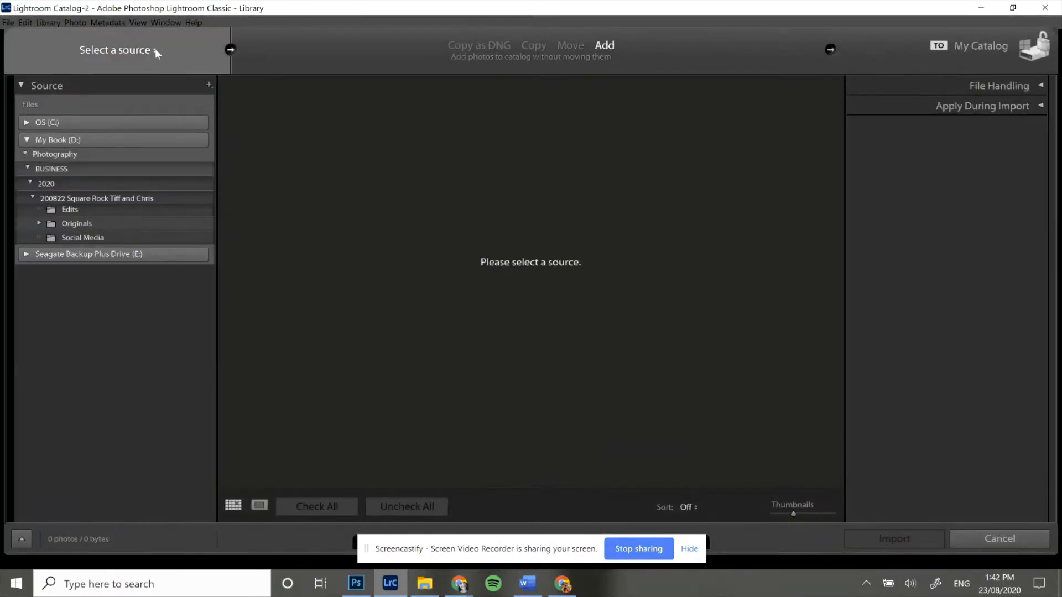
{"action": "left_click", "coordinate": [155, 49]}
{"action": "left_click", "coordinate": [273, 72]}
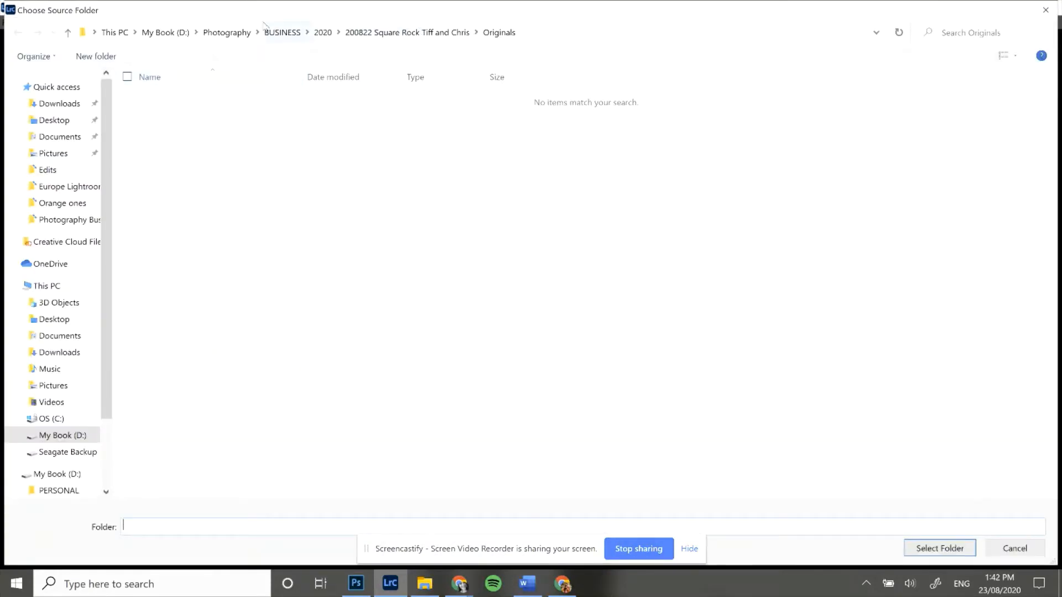
{"action": "left_click", "coordinate": [285, 33]}
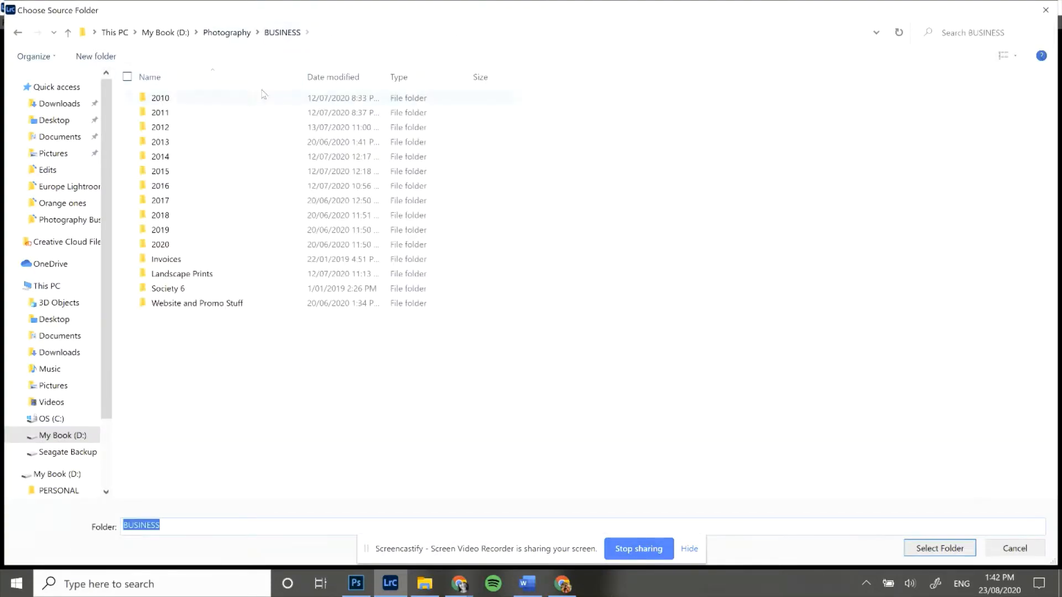
{"action": "double_click", "coordinate": [221, 244]}
{"action": "double_click", "coordinate": [226, 201]}
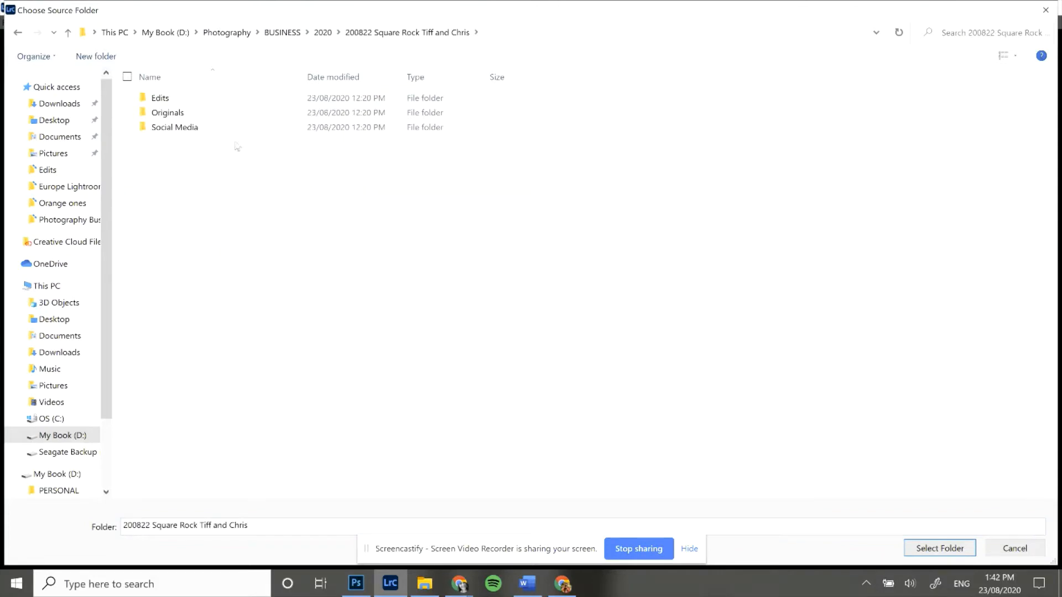
{"action": "double_click", "coordinate": [245, 112]}
{"action": "left_click", "coordinate": [930, 548]}
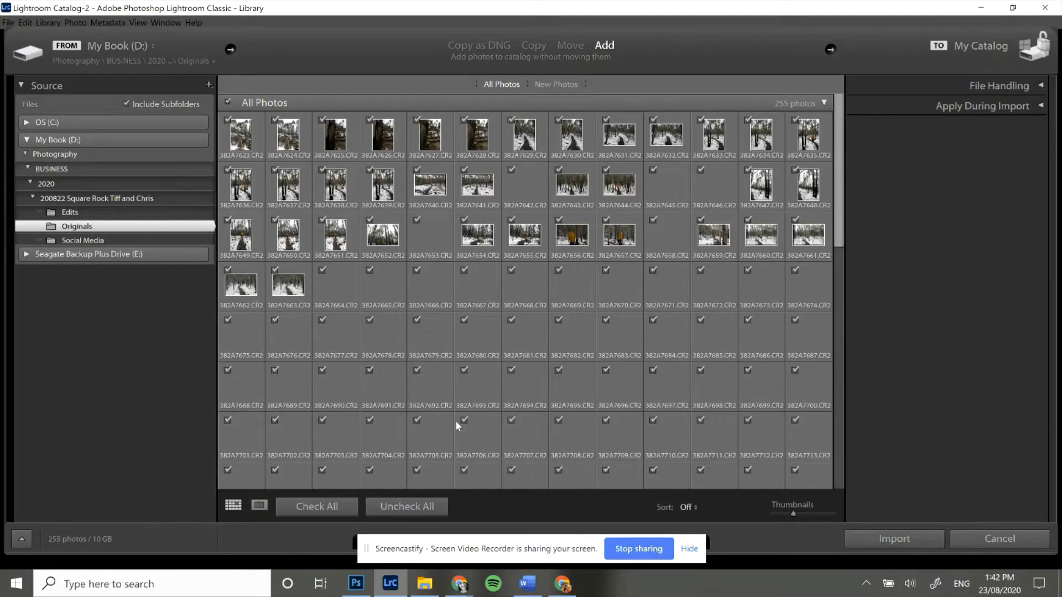
- Uncheck and recheck all photos from the Originals folder, and import them into the catalog
{"action": "left_click", "coordinate": [396, 507]}
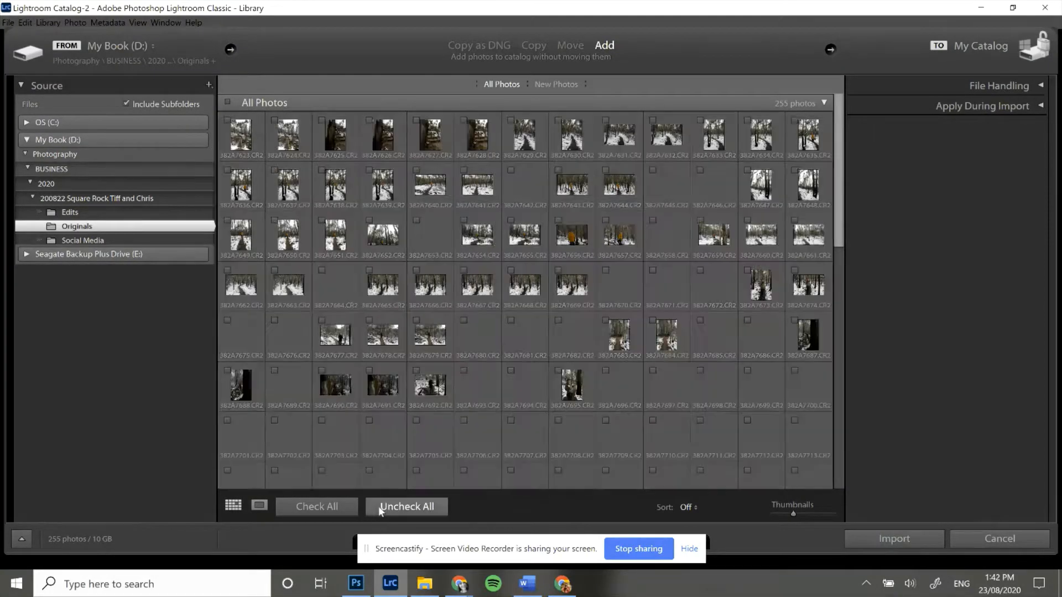
{"action": "left_click", "coordinate": [331, 508]}
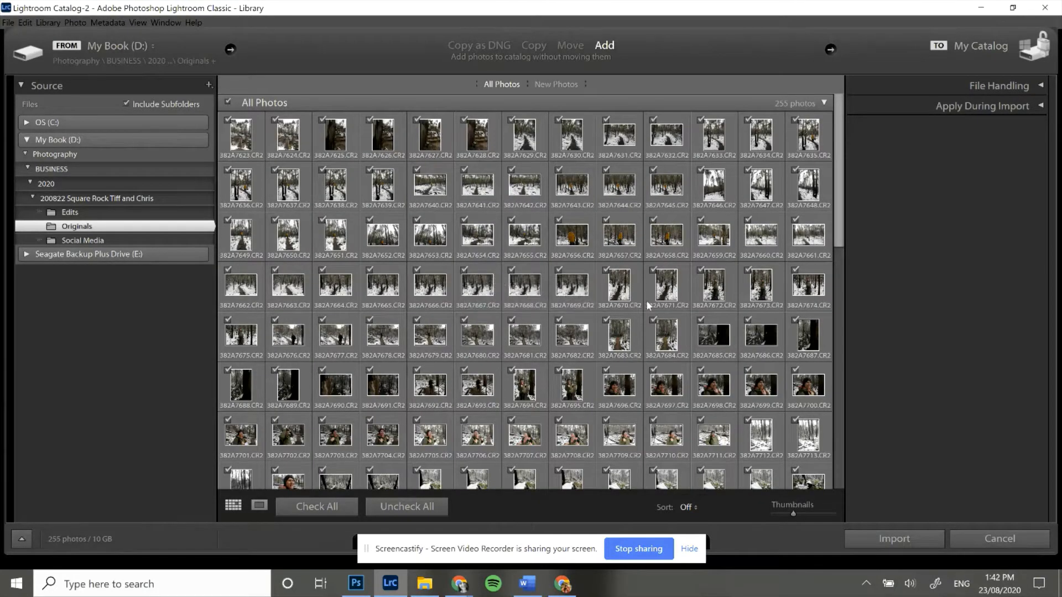
{"action": "scroll", "coordinate": [652, 324], "scroll_direction": "down", "scroll_amount": 2}
{"action": "scroll", "coordinate": [651, 318], "scroll_direction": "up", "scroll_amount": 2}
{"action": "left_click", "coordinate": [894, 539]}
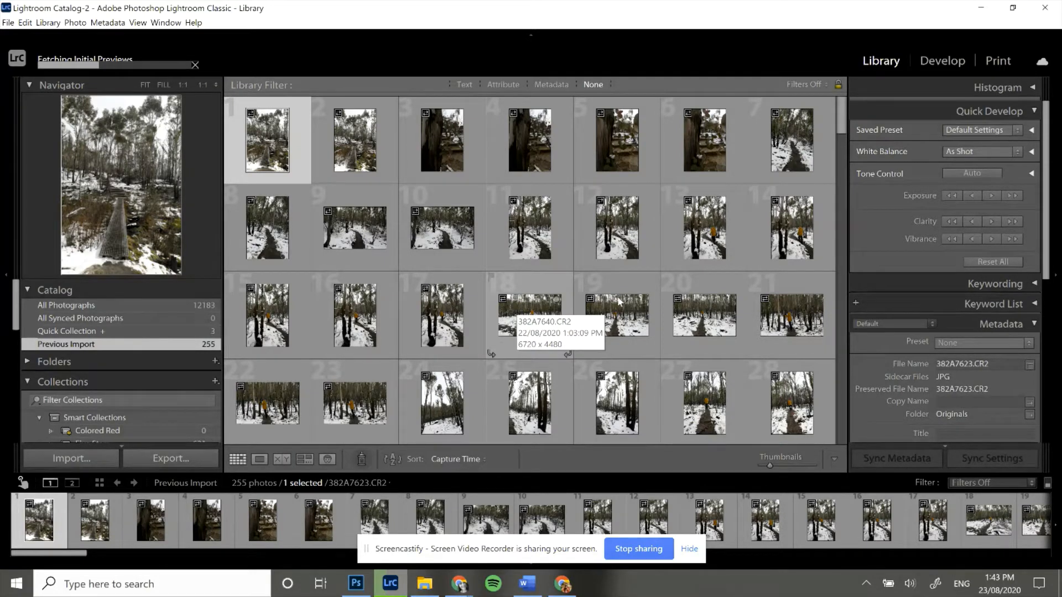
- Browse the newly imported photos, select all of them and open them in the Print module
{"action": "scroll", "coordinate": [619, 302], "scroll_direction": "down", "scroll_amount": 2}
{"action": "scroll", "coordinate": [632, 249], "scroll_direction": "up", "scroll_amount": 2}
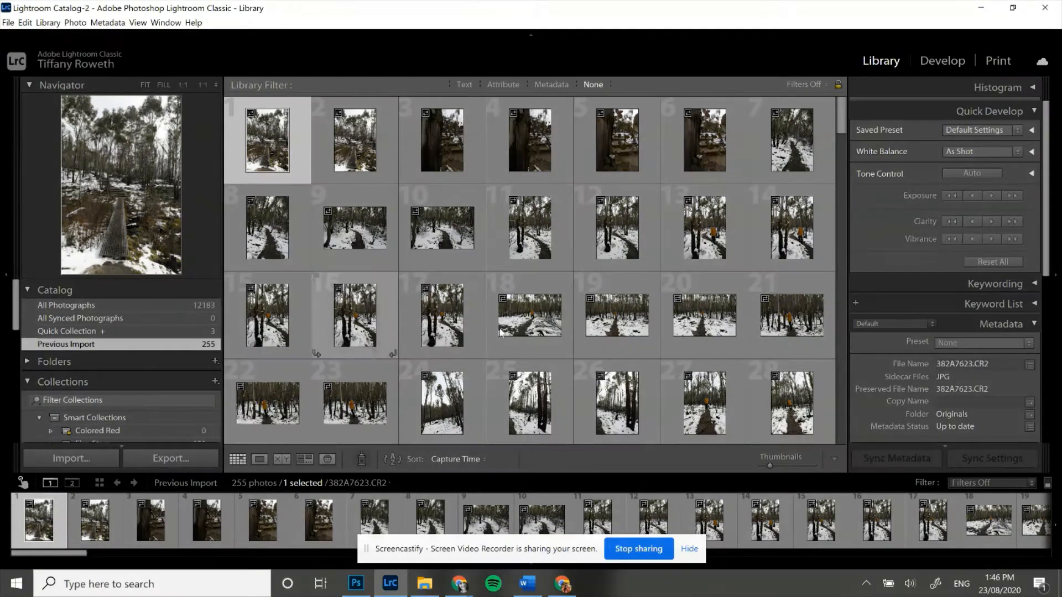
{"action": "scroll", "coordinate": [566, 350], "scroll_direction": "down", "scroll_amount": 10}
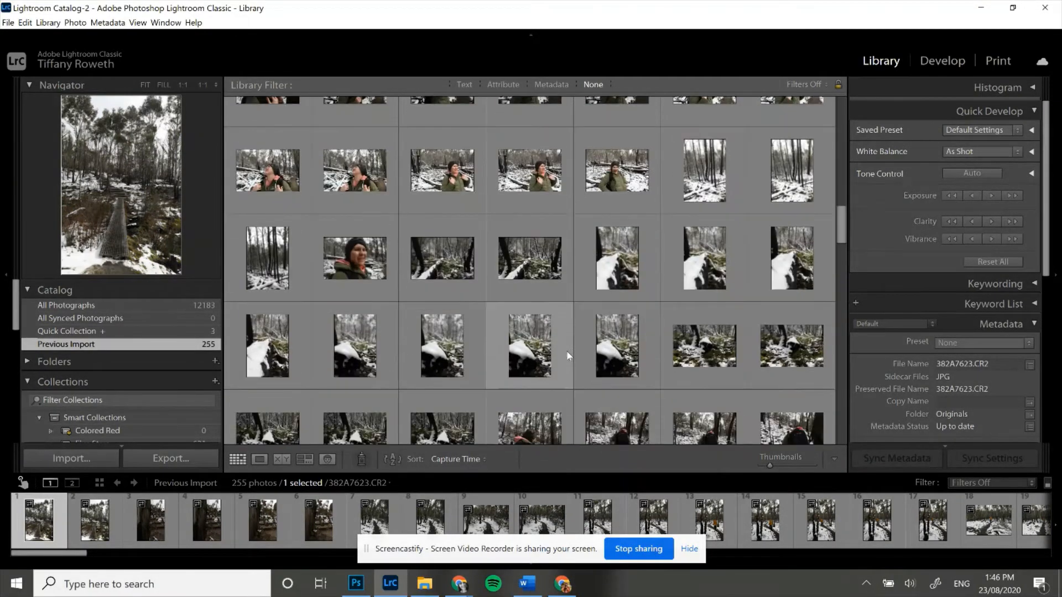
{"action": "scroll", "coordinate": [566, 351], "scroll_direction": "down", "scroll_amount": 5}
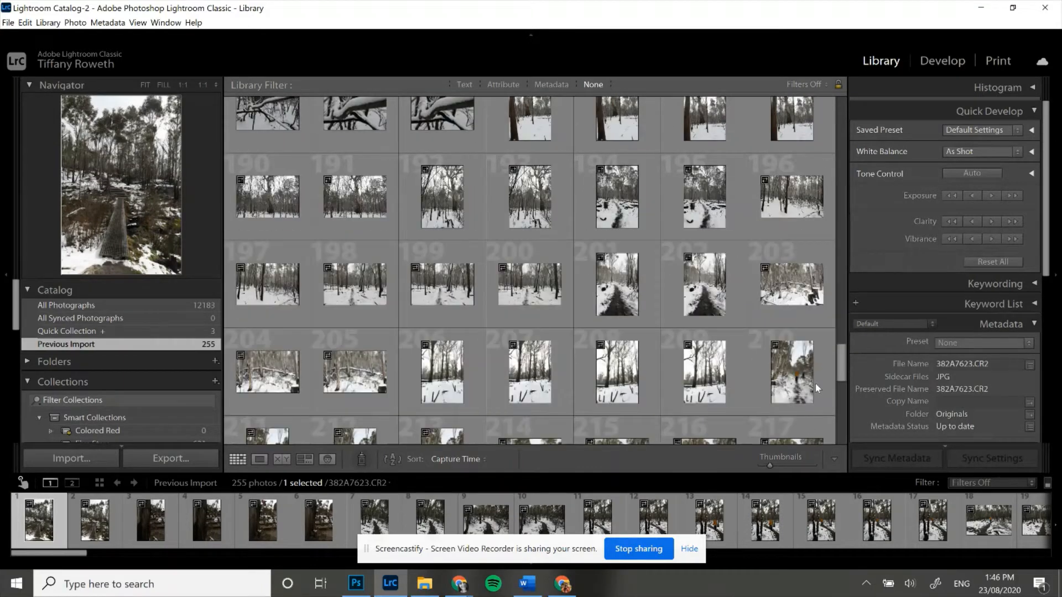
{"action": "left_click_drag", "start_coordinate": [841, 362], "coordinate": [849, 92]}
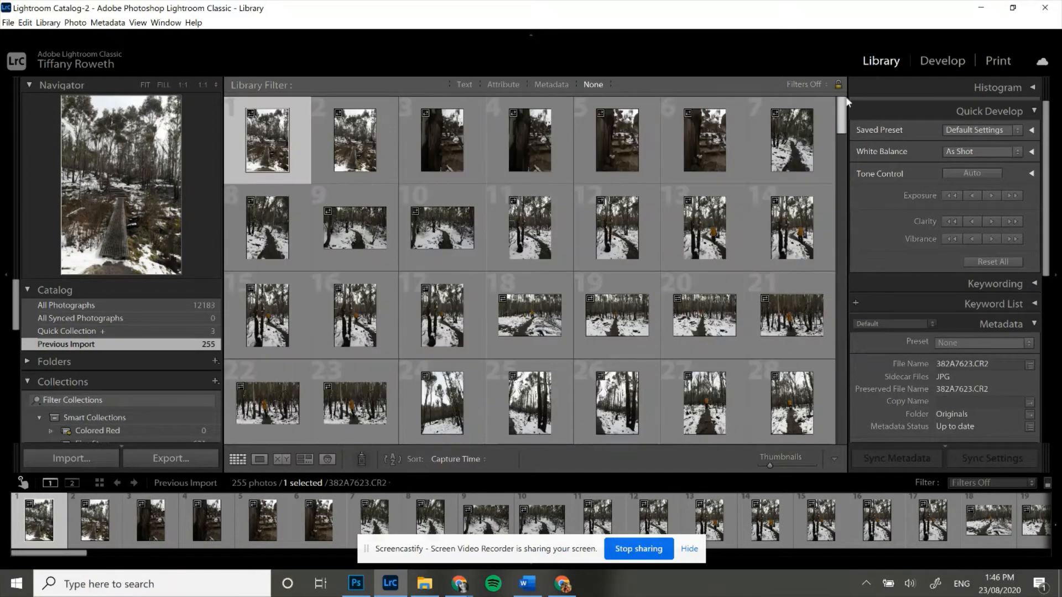
{"action": "key", "text": "ctrl+a"}
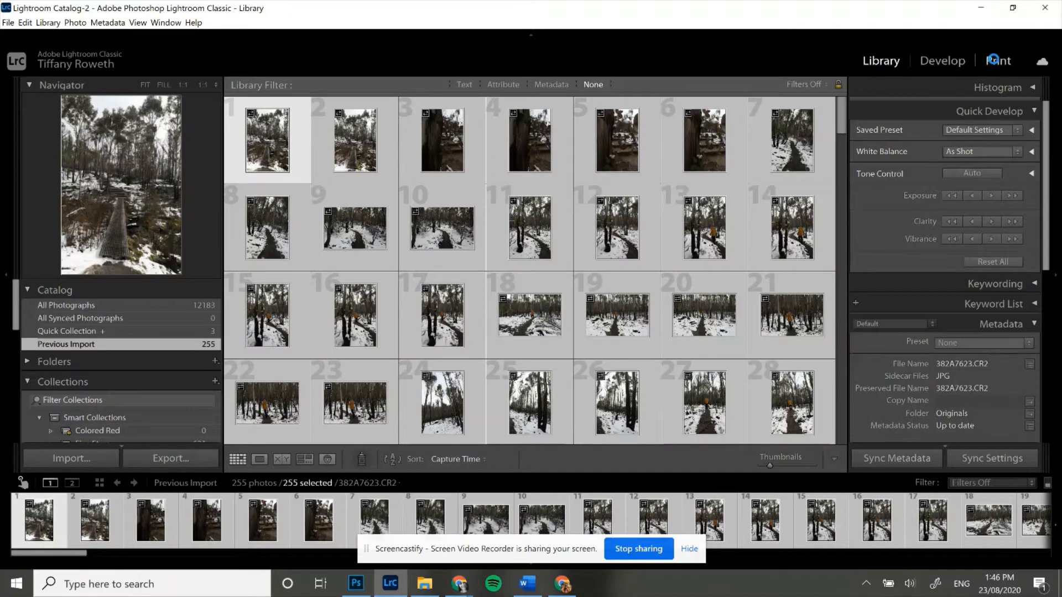
{"action": "left_click", "coordinate": [994, 60]}
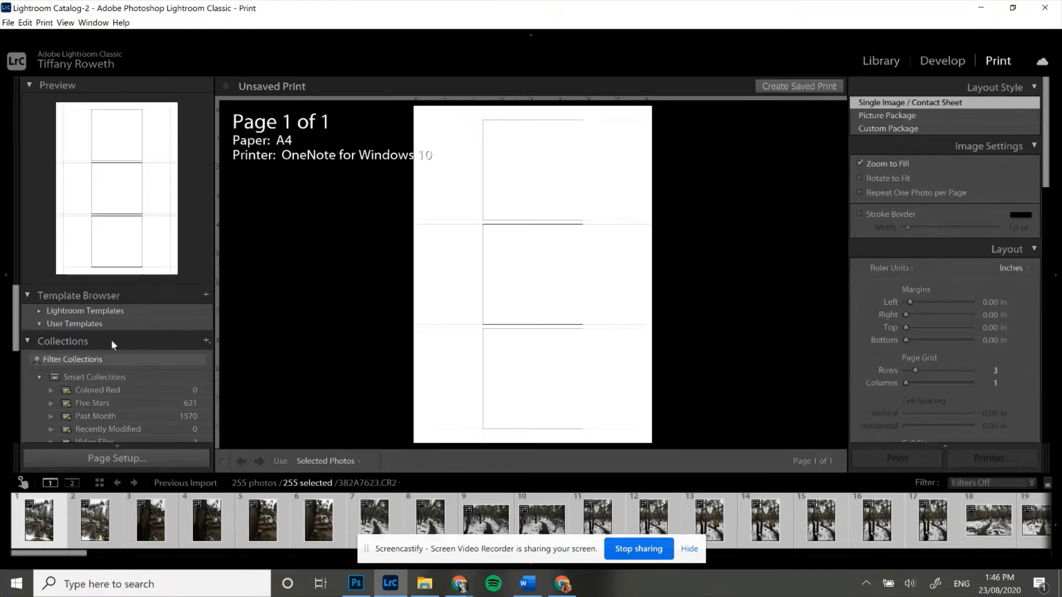
- Apply the 4x5 Contact Sheet template from the Lightroom Templates to the selected photos
{"action": "left_click", "coordinate": [38, 311]}
{"action": "scroll", "coordinate": [113, 423], "scroll_direction": "down", "scroll_amount": 3}
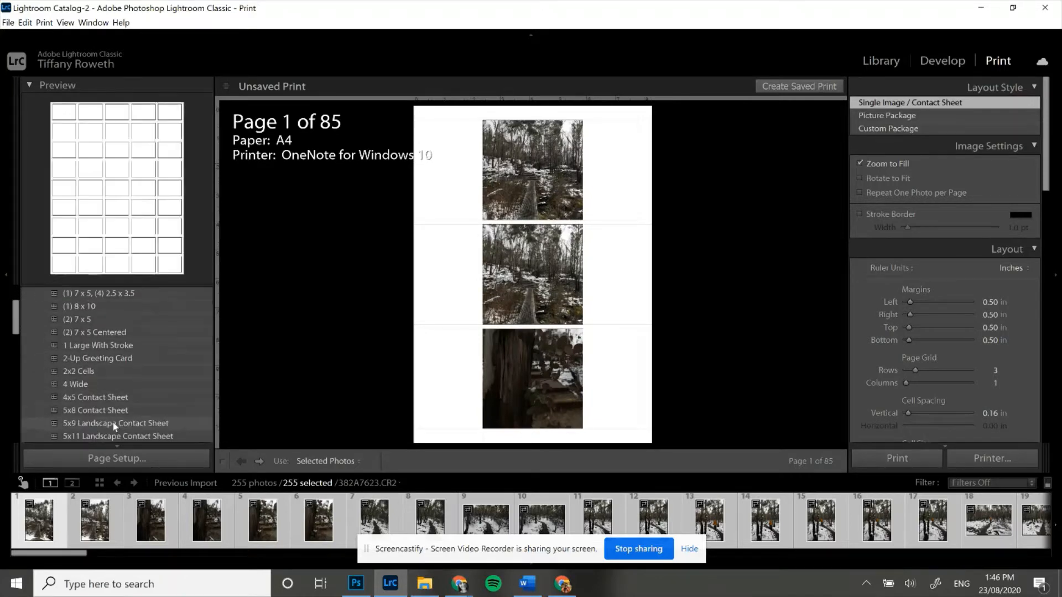
{"action": "left_click", "coordinate": [123, 398]}
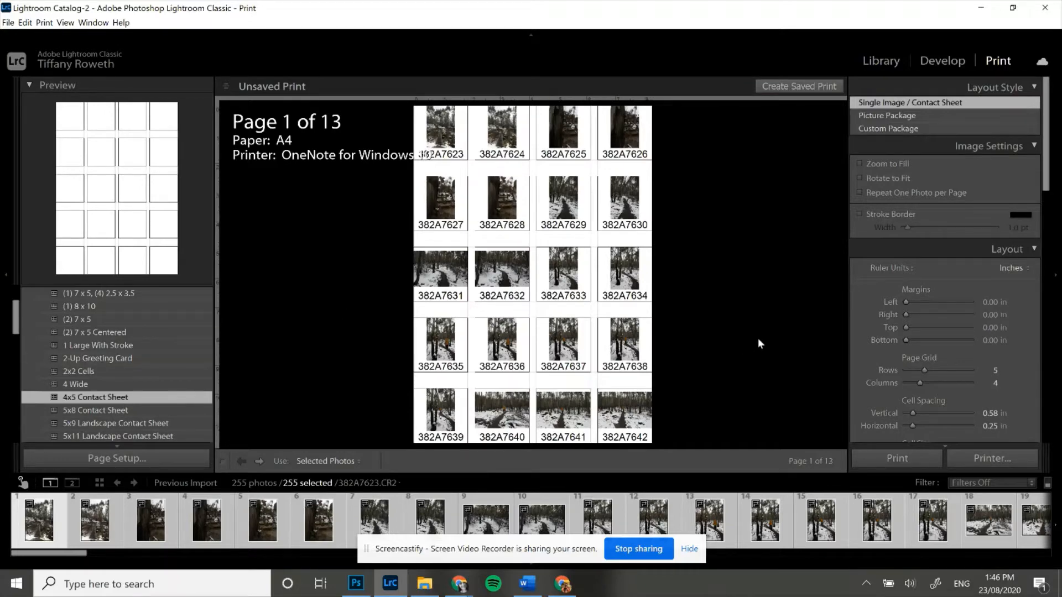
- Collapse the Image Settings, Layout Style, Layout and Guides sections of the print settings
{"action": "left_click", "coordinate": [1034, 147]}
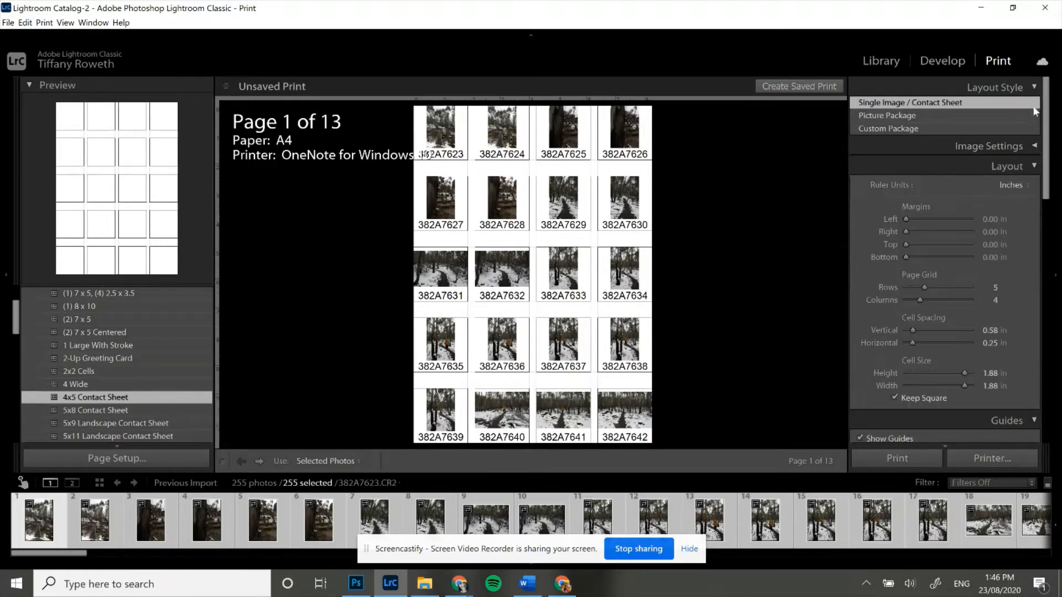
{"action": "left_click", "coordinate": [1034, 87]}
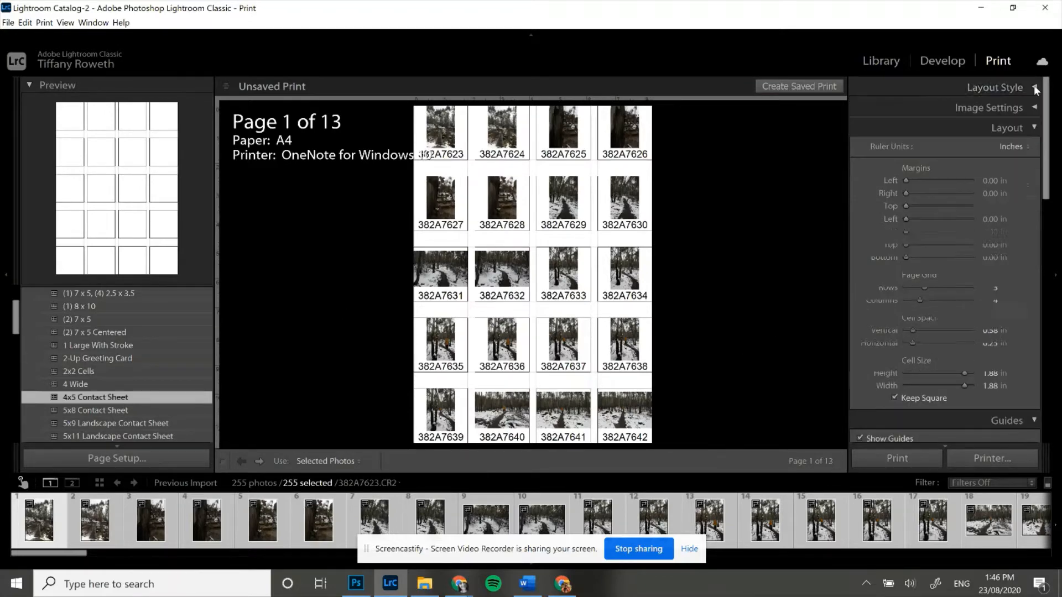
{"action": "left_click", "coordinate": [1031, 130]}
{"action": "left_click", "coordinate": [1032, 150]}
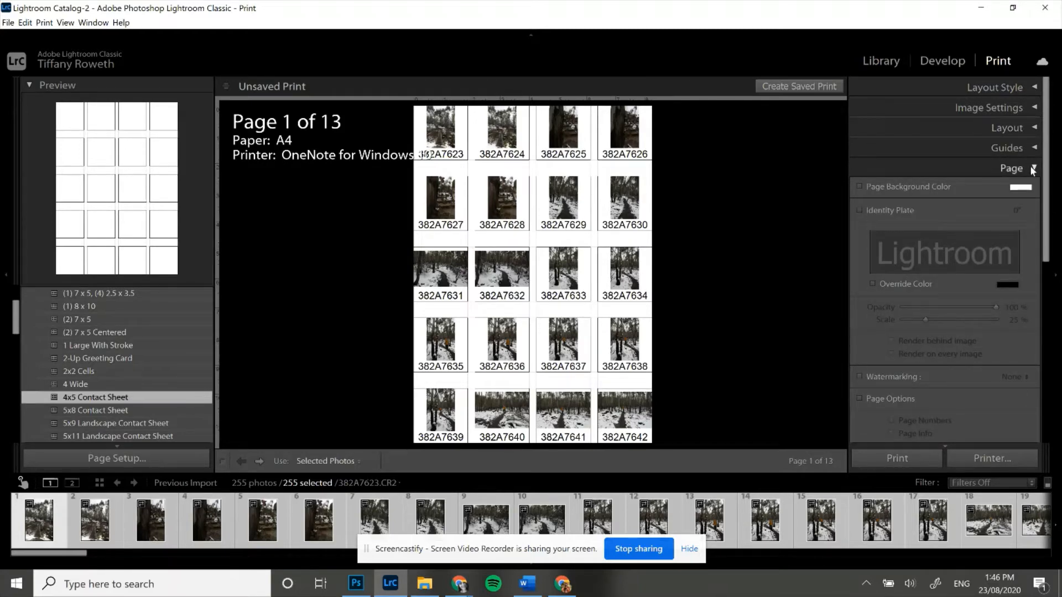
- Try Exposure and Equipment as the photo info under each contact sheet image, and set it back to Filename
{"action": "scroll", "coordinate": [1006, 197], "scroll_direction": "down", "scroll_amount": 3}
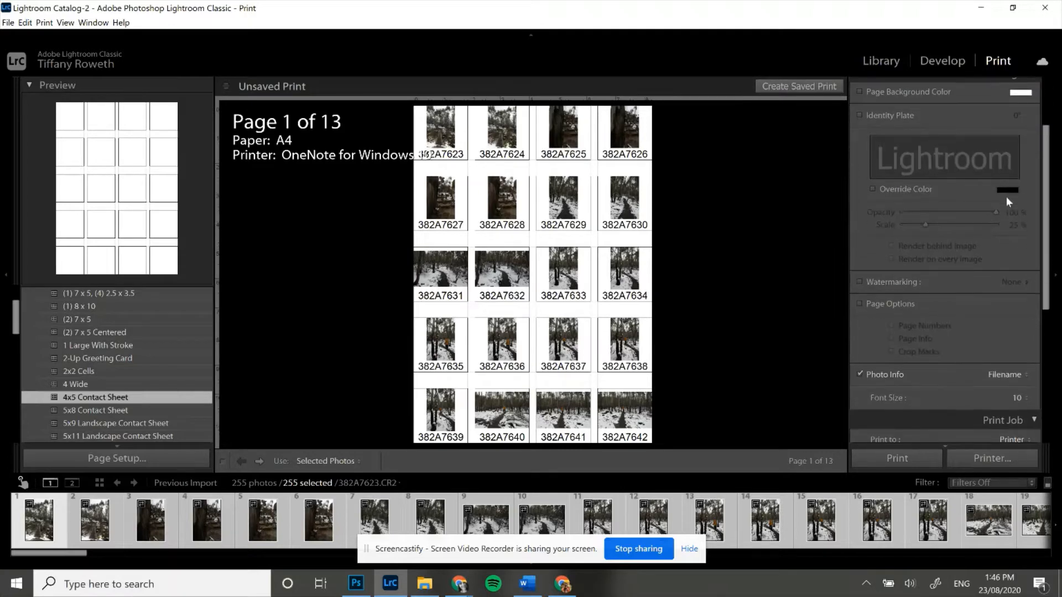
{"action": "left_click", "coordinate": [1000, 374]}
{"action": "left_click", "coordinate": [999, 434]}
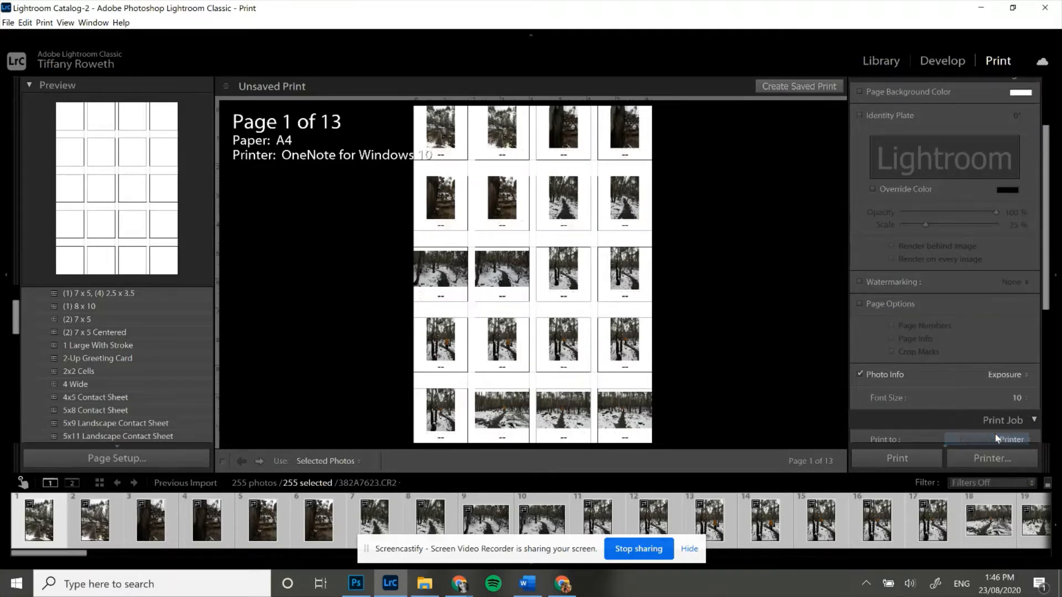
{"action": "left_click", "coordinate": [1005, 375]}
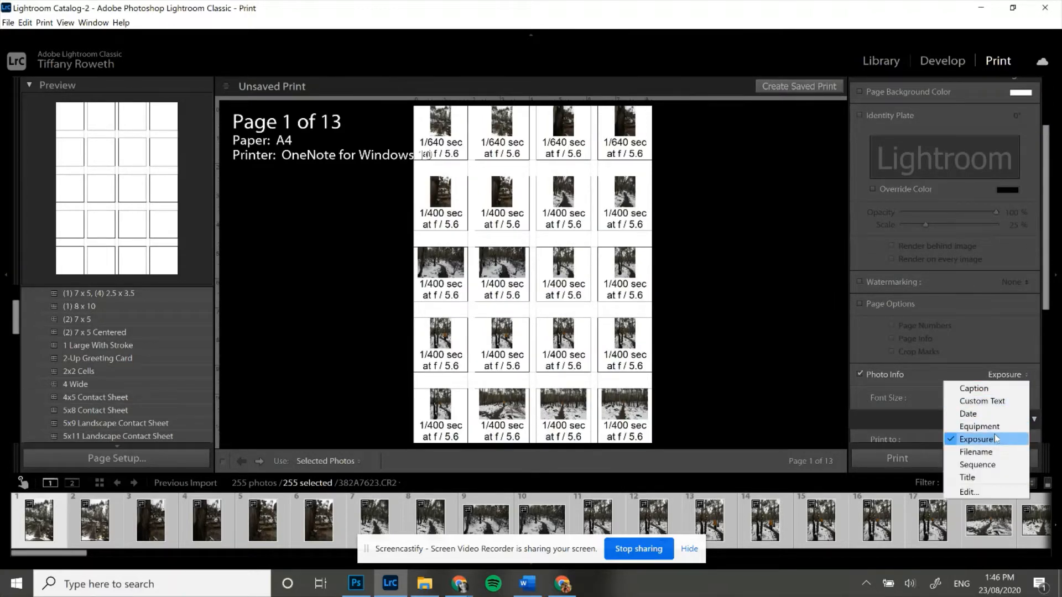
{"action": "left_click", "coordinate": [995, 426]}
{"action": "left_click", "coordinate": [1002, 375]}
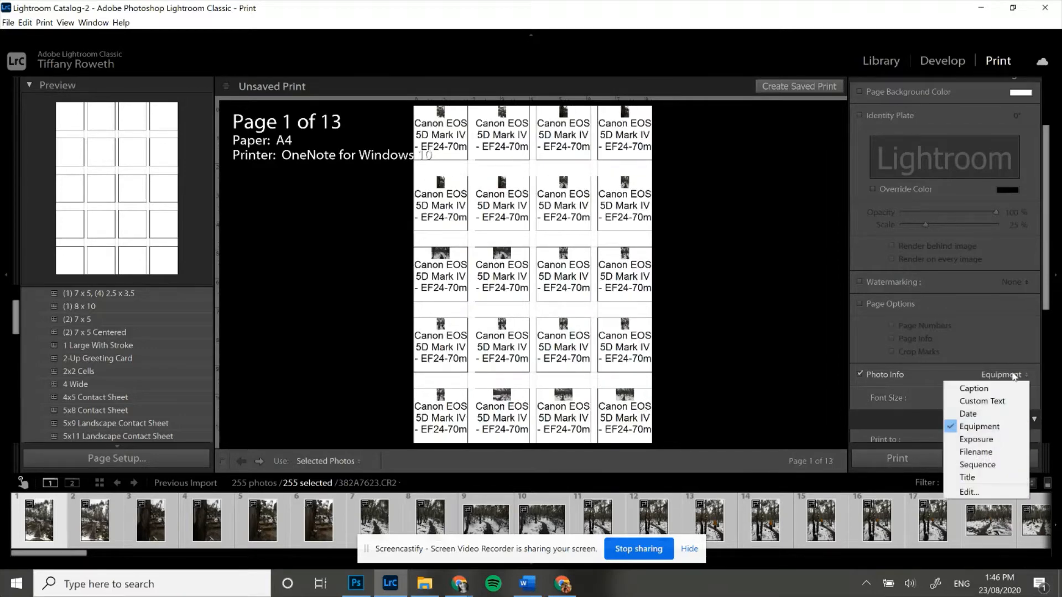
{"action": "left_click", "coordinate": [994, 442]}
{"action": "left_click", "coordinate": [1006, 375]}
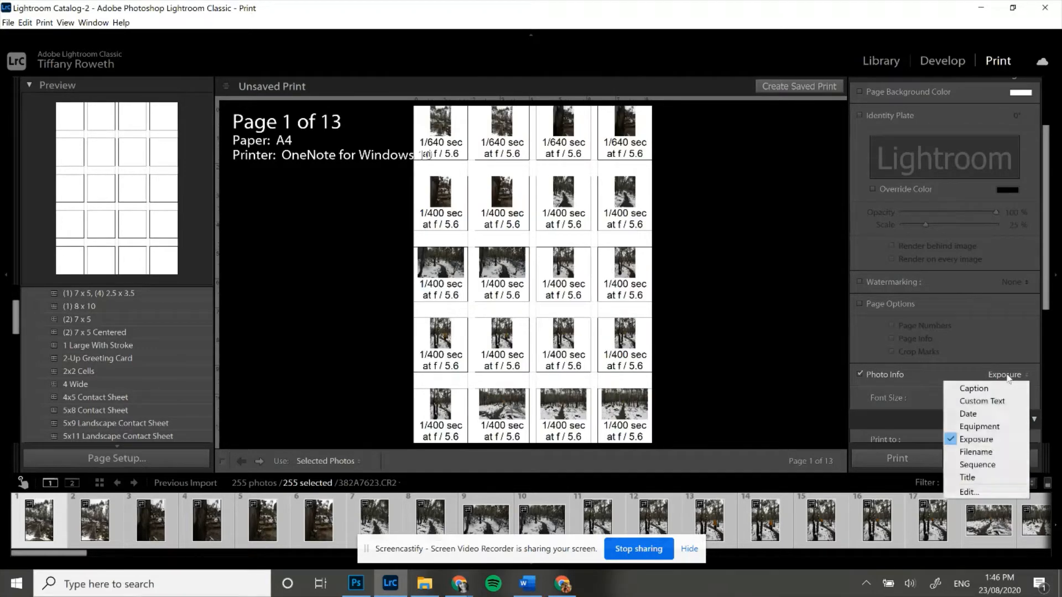
{"action": "left_click", "coordinate": [994, 452]}
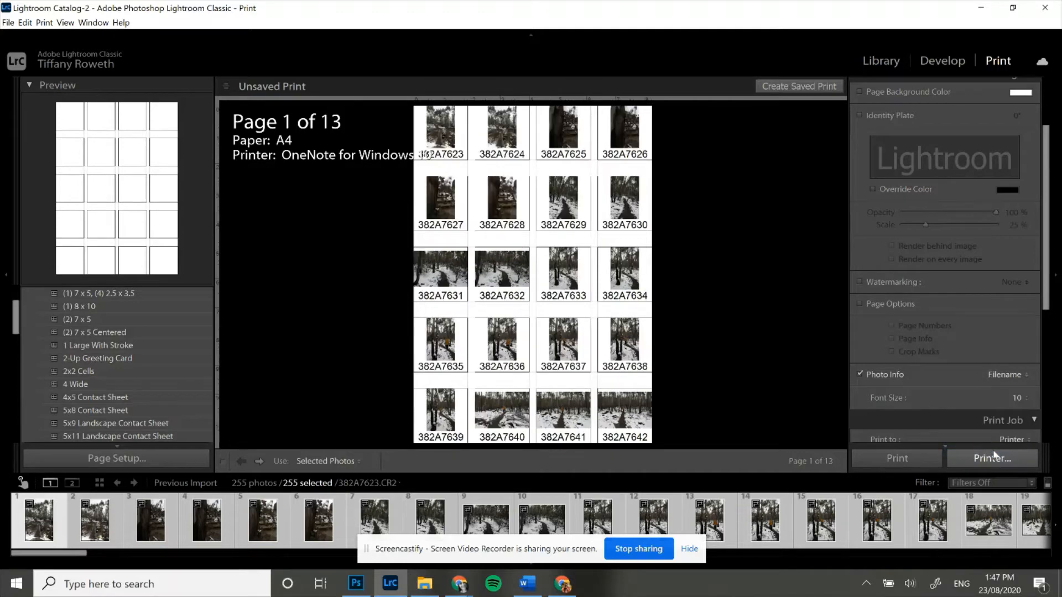
- Set the contact sheet print job to output to JPEG File
{"action": "scroll", "coordinate": [1015, 380], "scroll_direction": "down", "scroll_amount": 4}
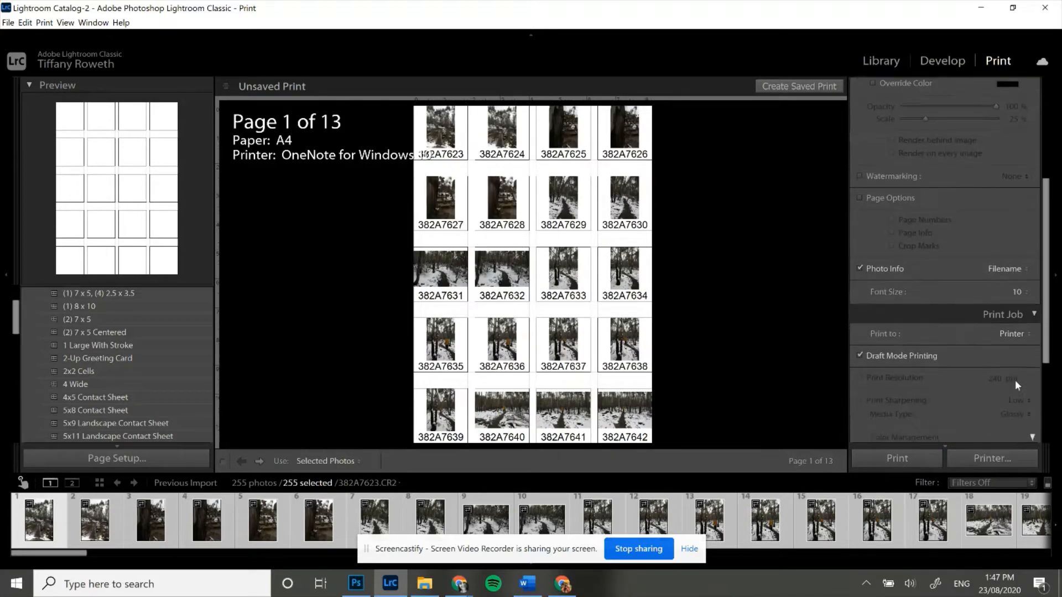
{"action": "left_click", "coordinate": [999, 271]}
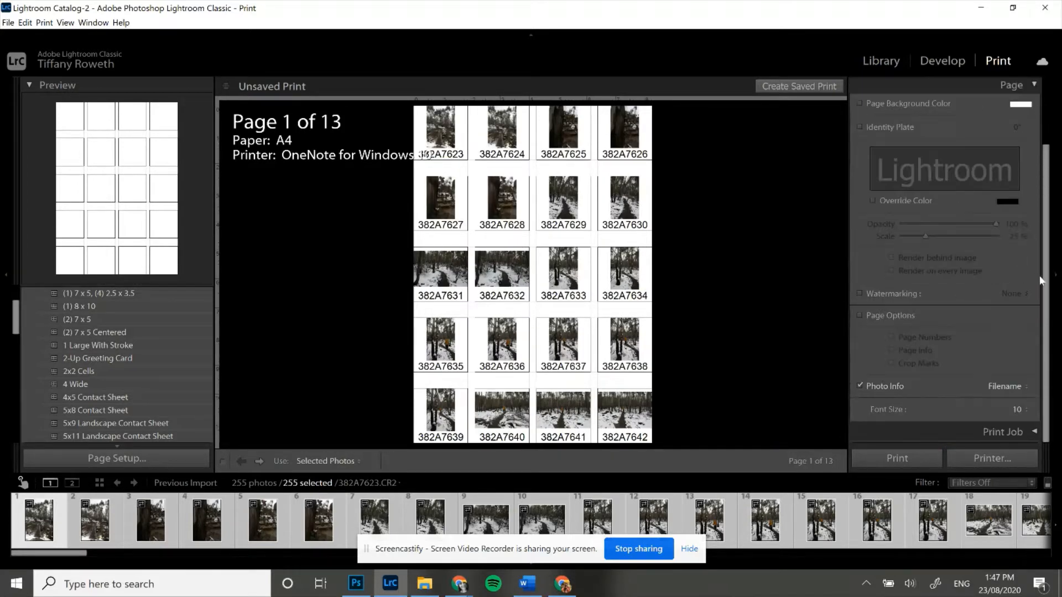
{"action": "left_click", "coordinate": [1034, 431]}
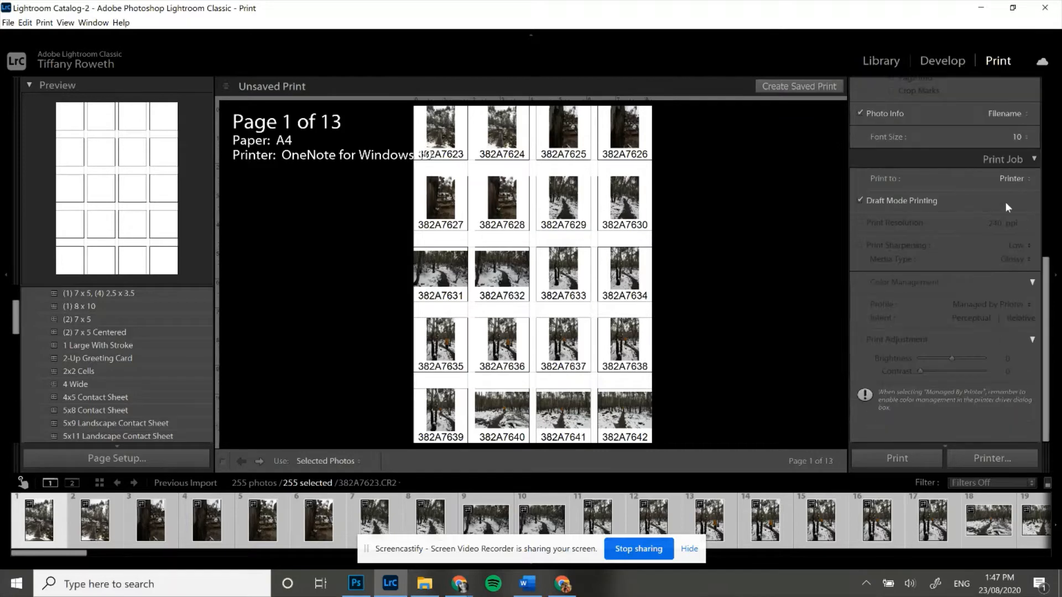
{"action": "left_click", "coordinate": [1014, 186]}
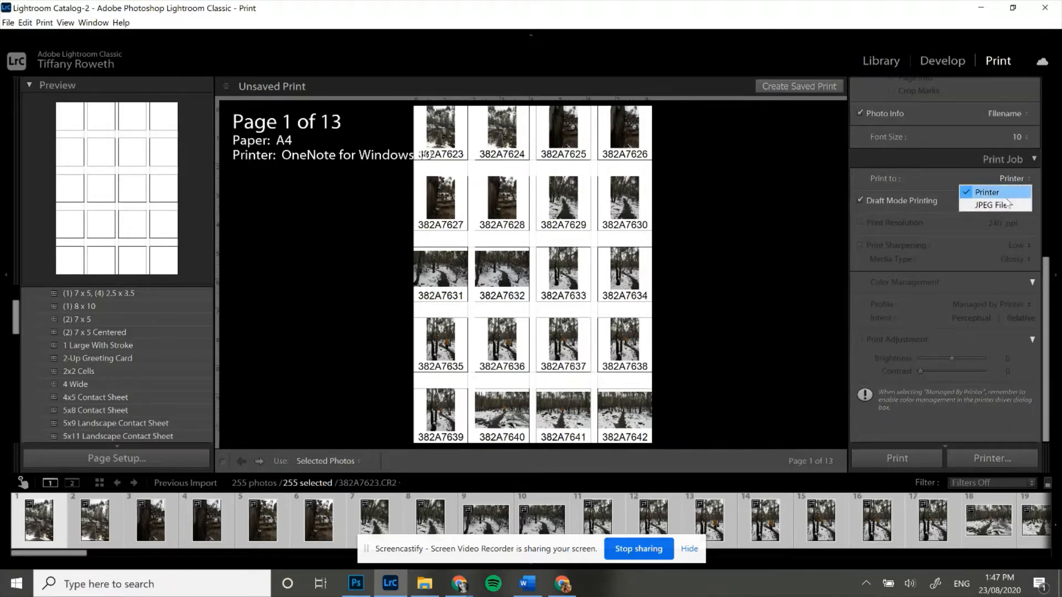
{"action": "left_click", "coordinate": [1000, 210]}
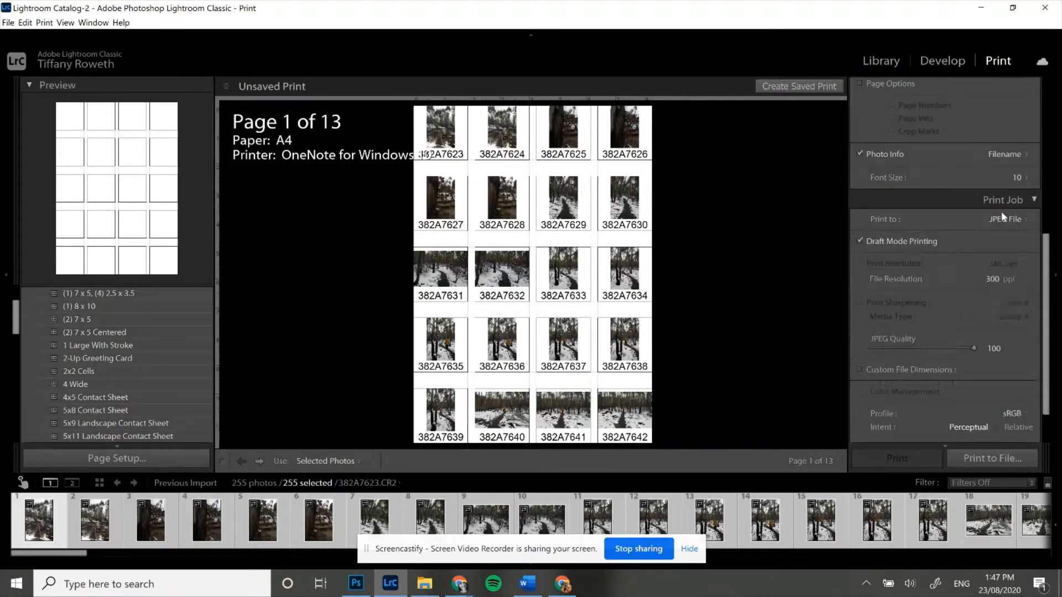
{"action": "left_click", "coordinate": [989, 459]}
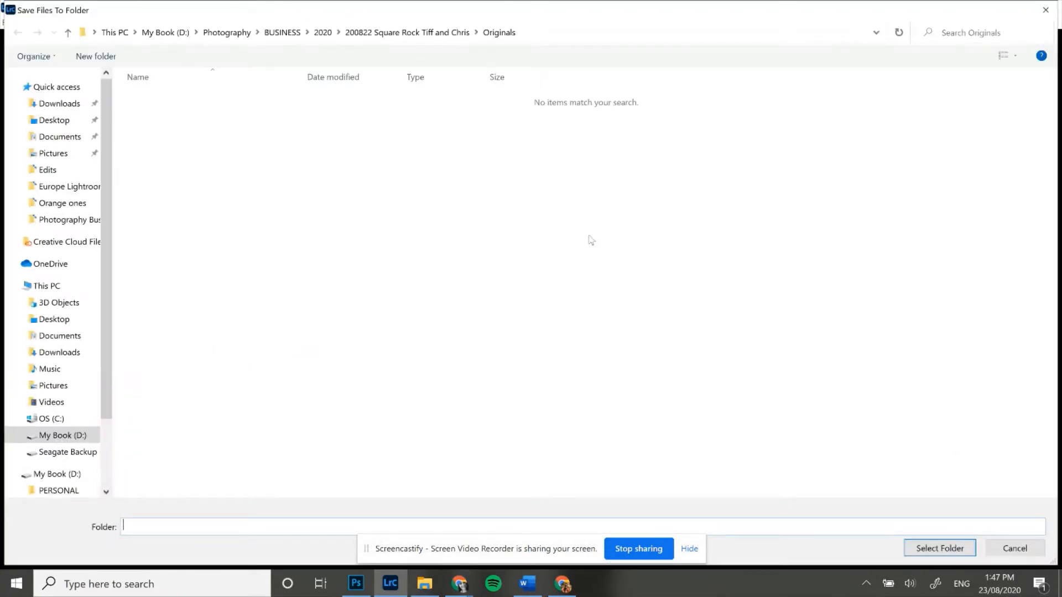
{"action": "left_click", "coordinate": [449, 36]}
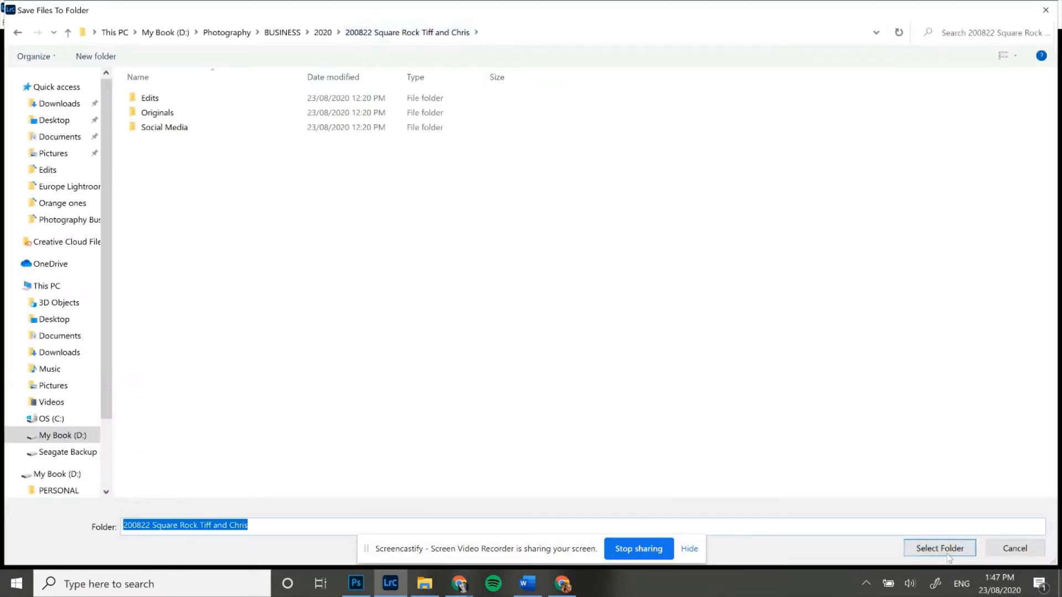
{"action": "left_click", "coordinate": [948, 553]}
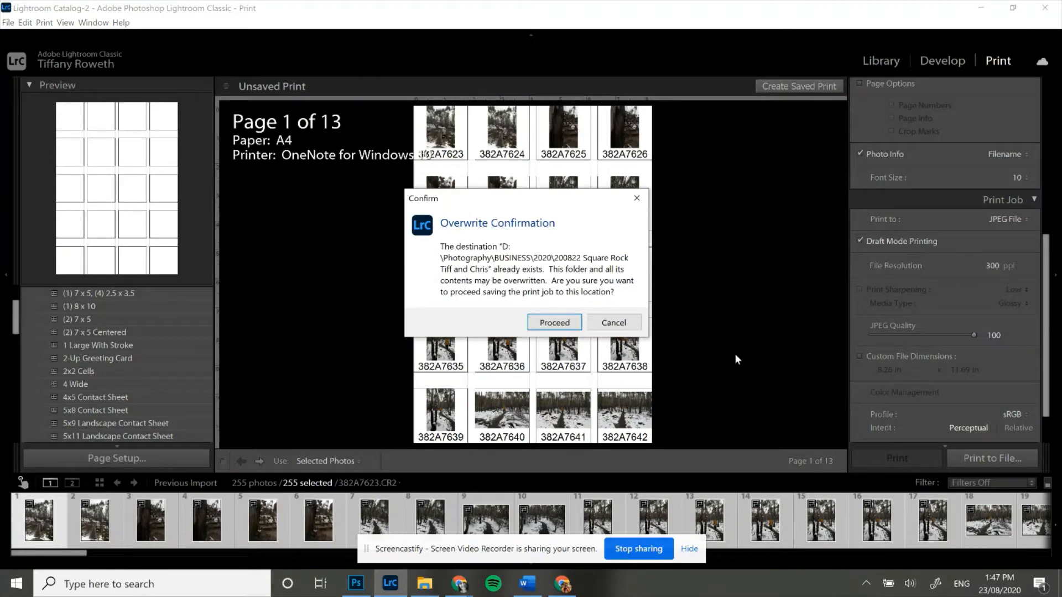
{"action": "left_click", "coordinate": [631, 327]}
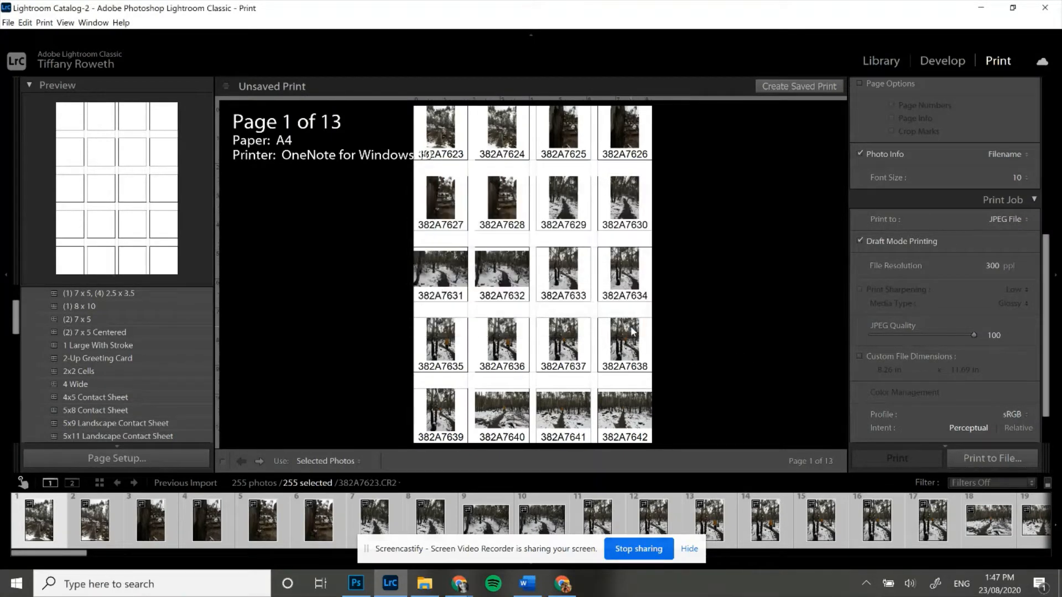
- Create a "Contact Sheets" folder inside the shoot's folder and print the contact sheet JPEGs into it
{"action": "left_click", "coordinate": [960, 460]}
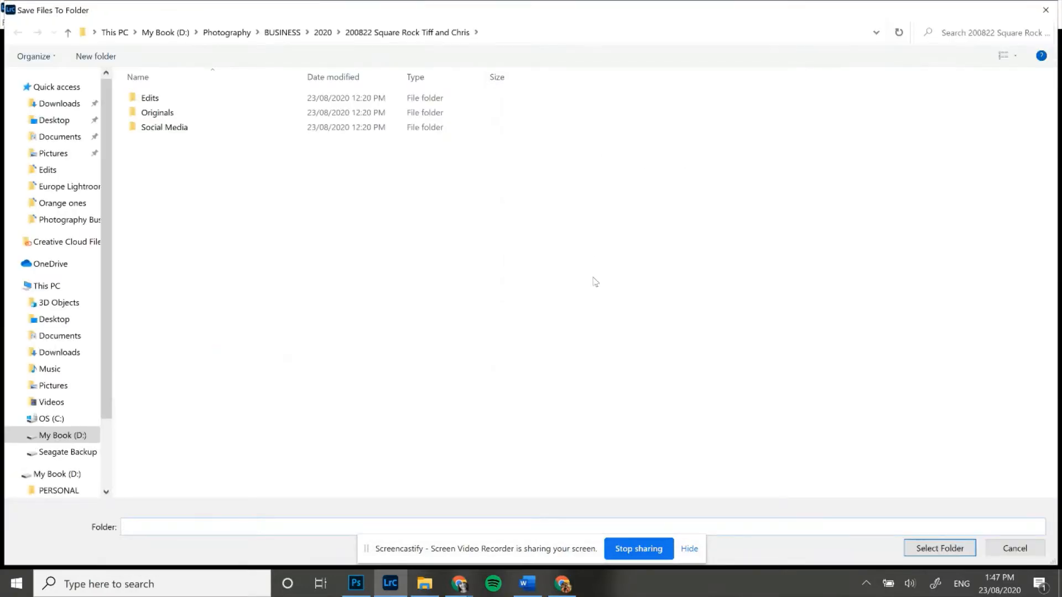
{"action": "right_click", "coordinate": [454, 248]}
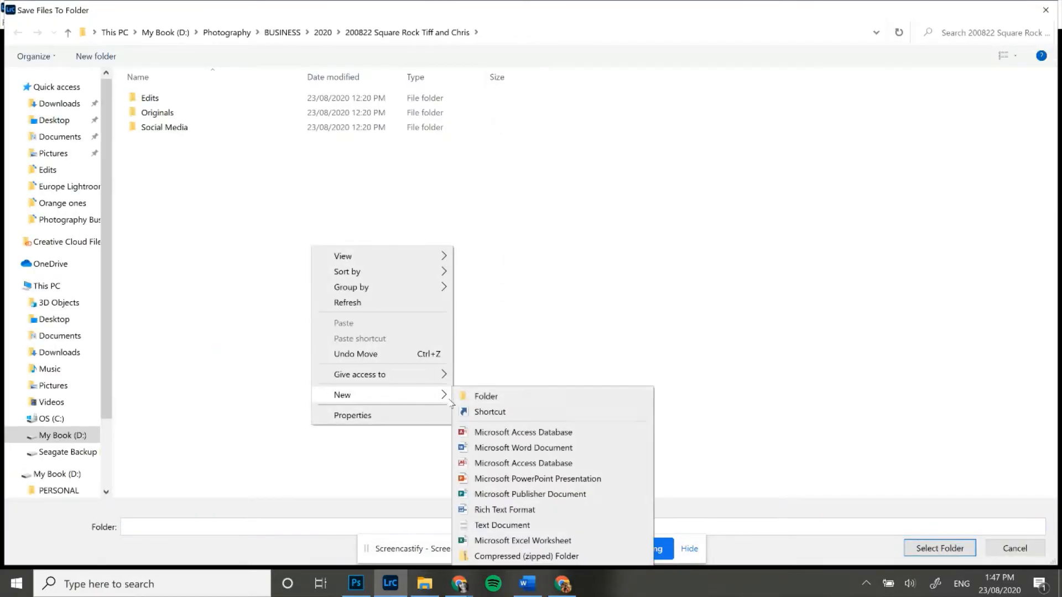
{"action": "left_click", "coordinate": [467, 397]}
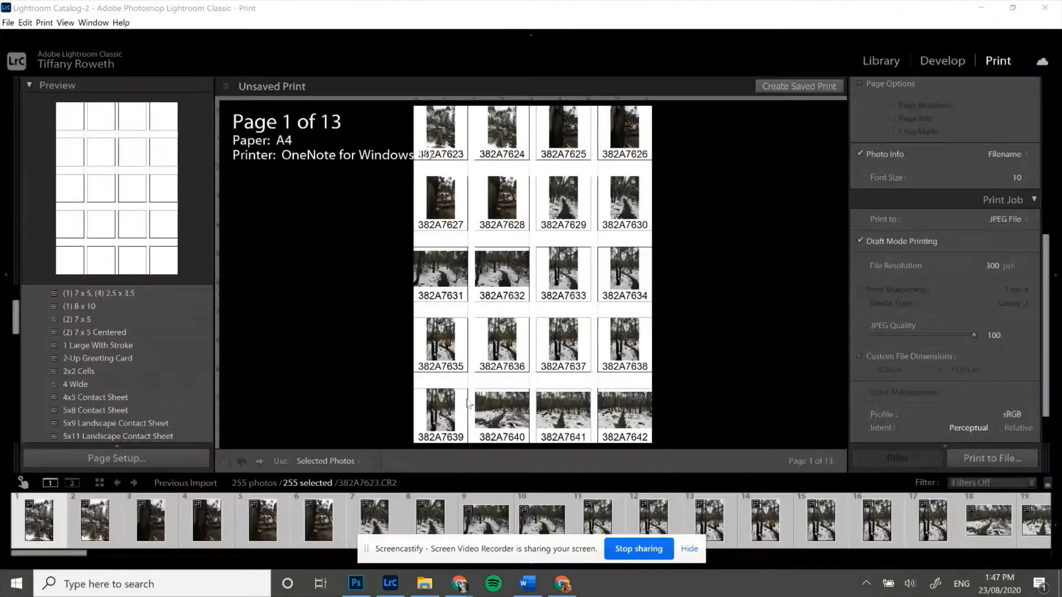
{"action": "type", "text": "Contact Sheets"}
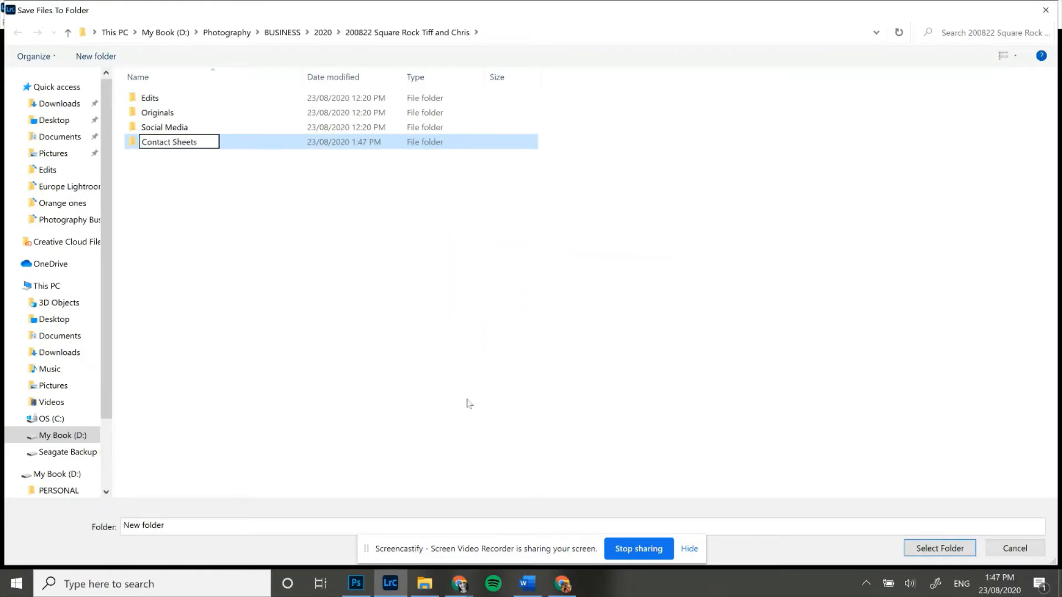
{"action": "key", "text": "Return"}
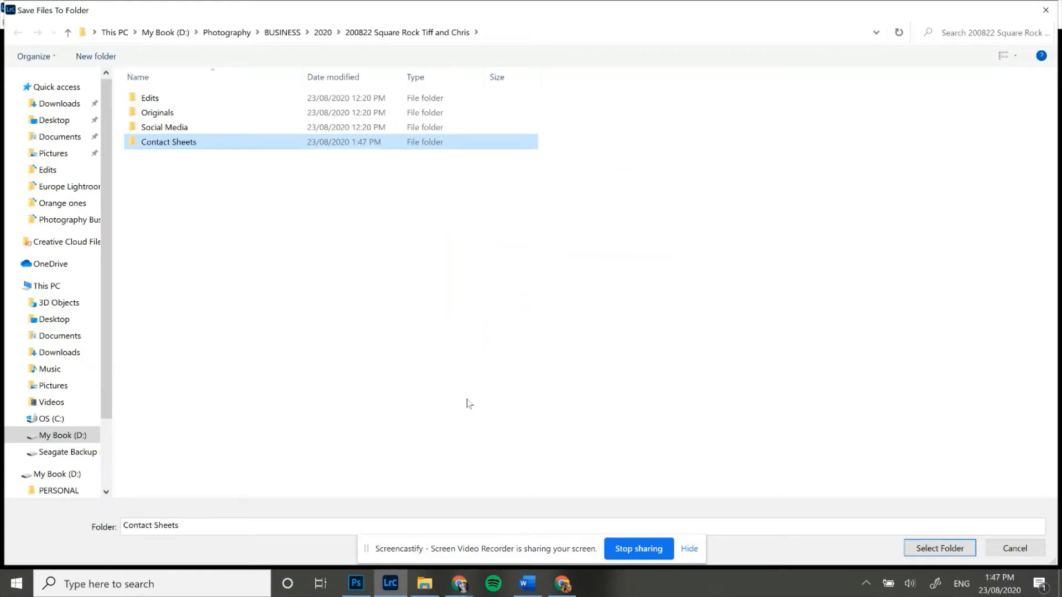
{"action": "double_click", "coordinate": [284, 137]}
{"action": "left_click", "coordinate": [943, 550]}
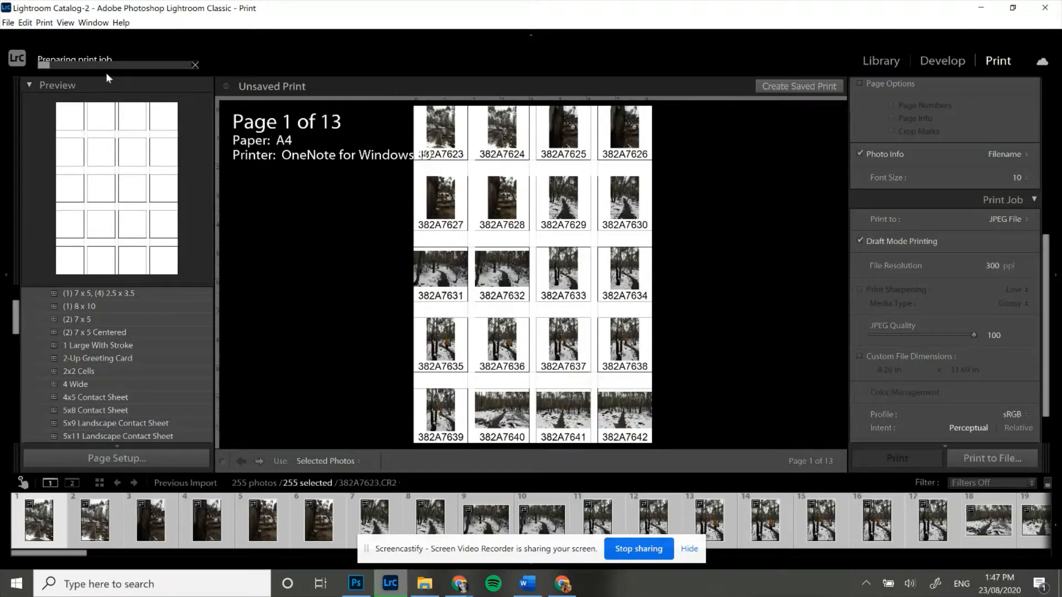
{"action": "mouse_move", "coordinate": [419, 593]}
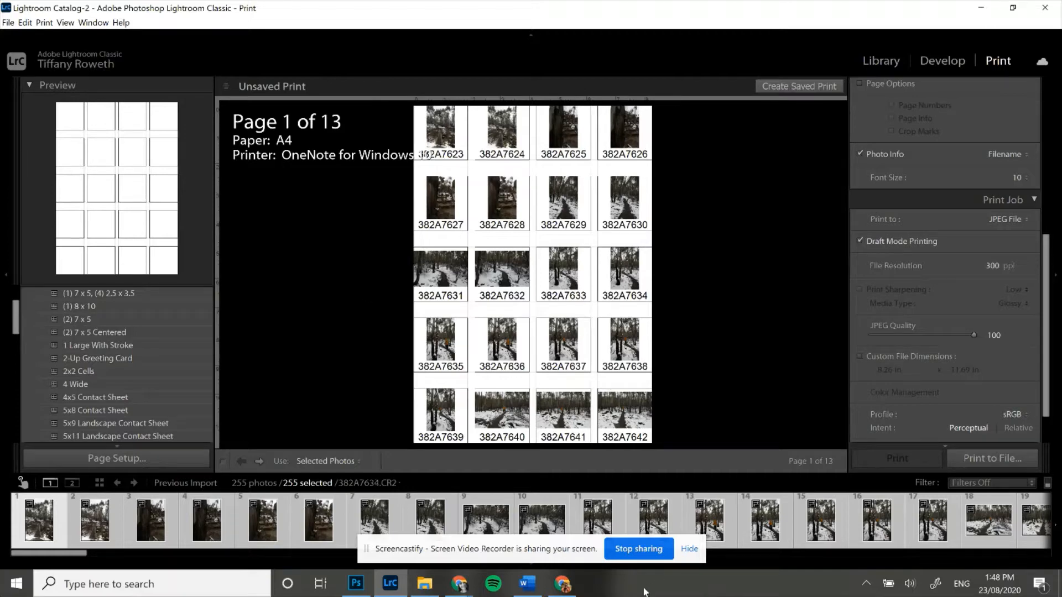
- Return to the Library module and view the first photo of the previous import on its own in Loupe view
{"action": "left_click", "coordinate": [882, 61]}
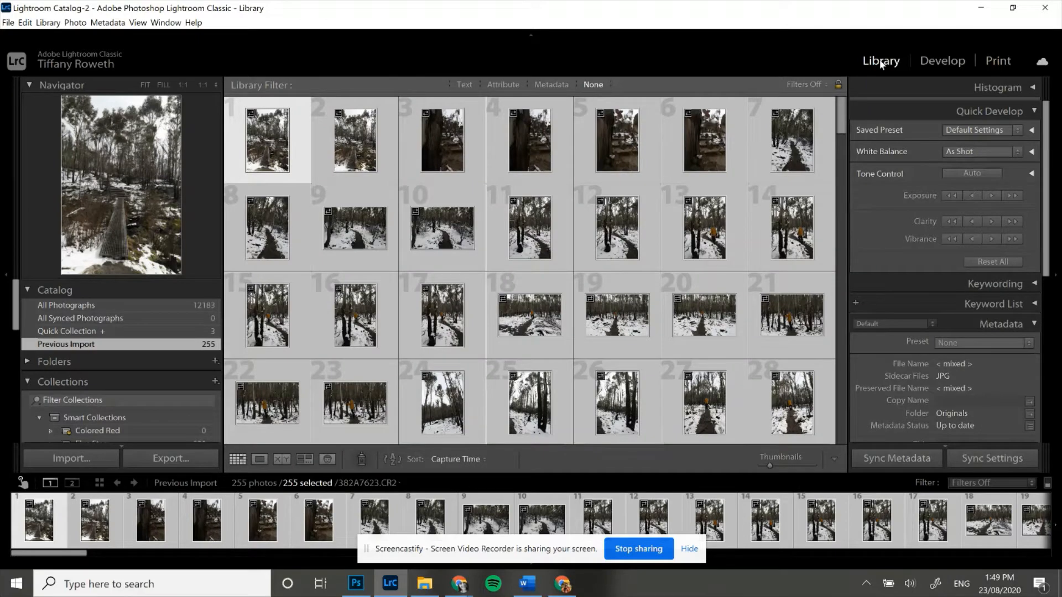
{"action": "double_click", "coordinate": [298, 155]}
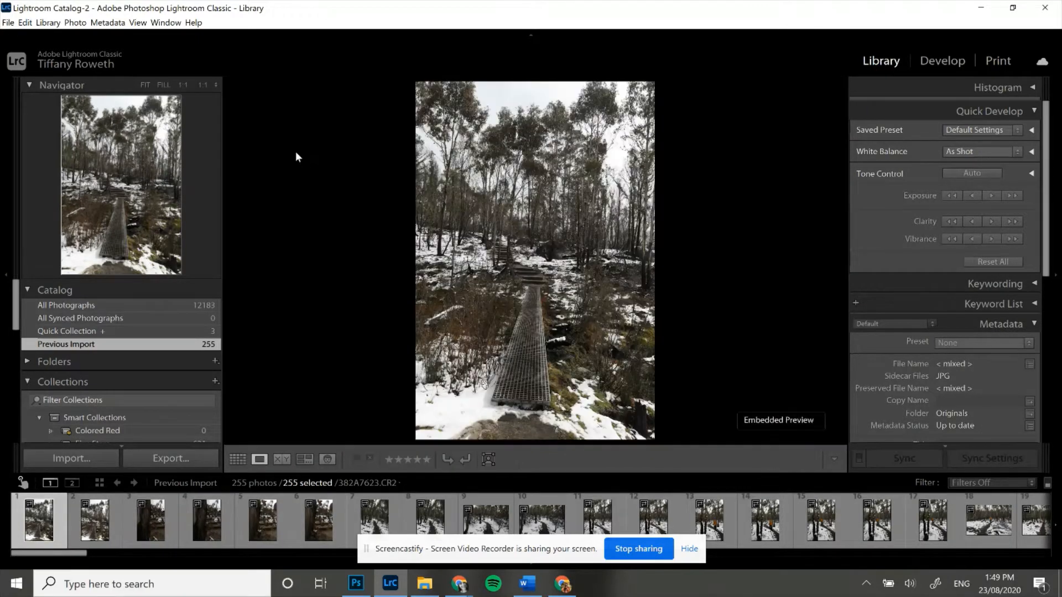
{"action": "left_click", "coordinate": [238, 459]}
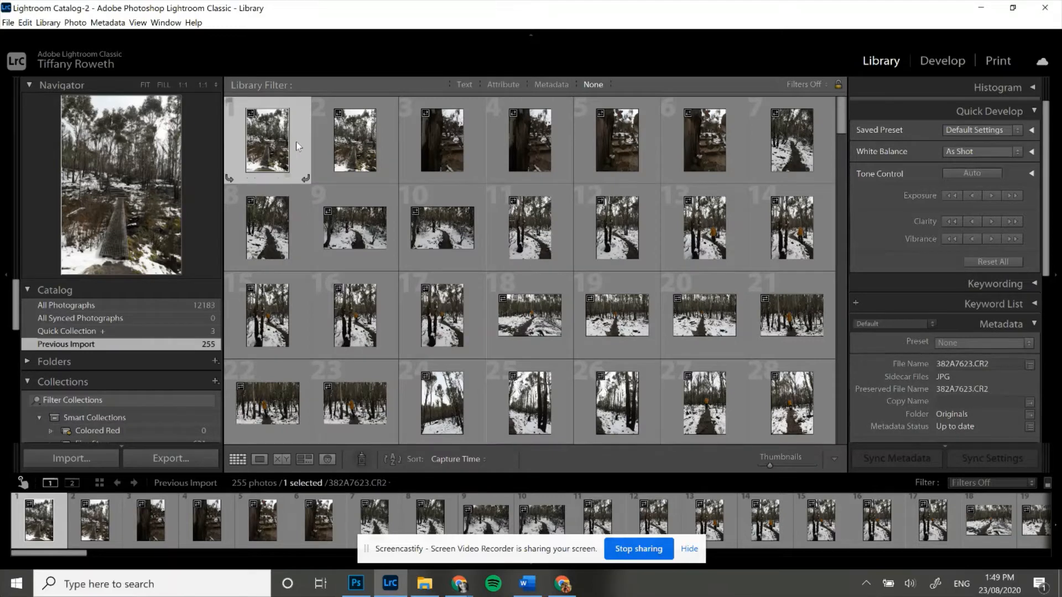
{"action": "left_click", "coordinate": [260, 460]}
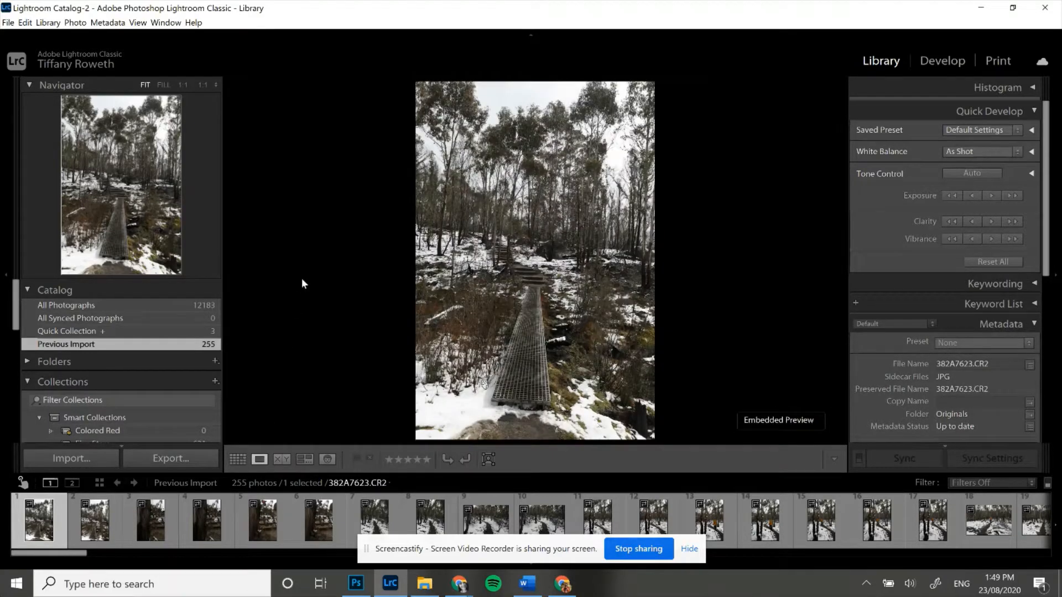
- Browse ahead to the upright snowy path photo 382A7629 and rate it three stars
{"action": "key", "text": "Right"}
{"action": "key", "text": "Right"}
{"action": "key", "text": "Right"}
{"action": "key", "text": "Right"}
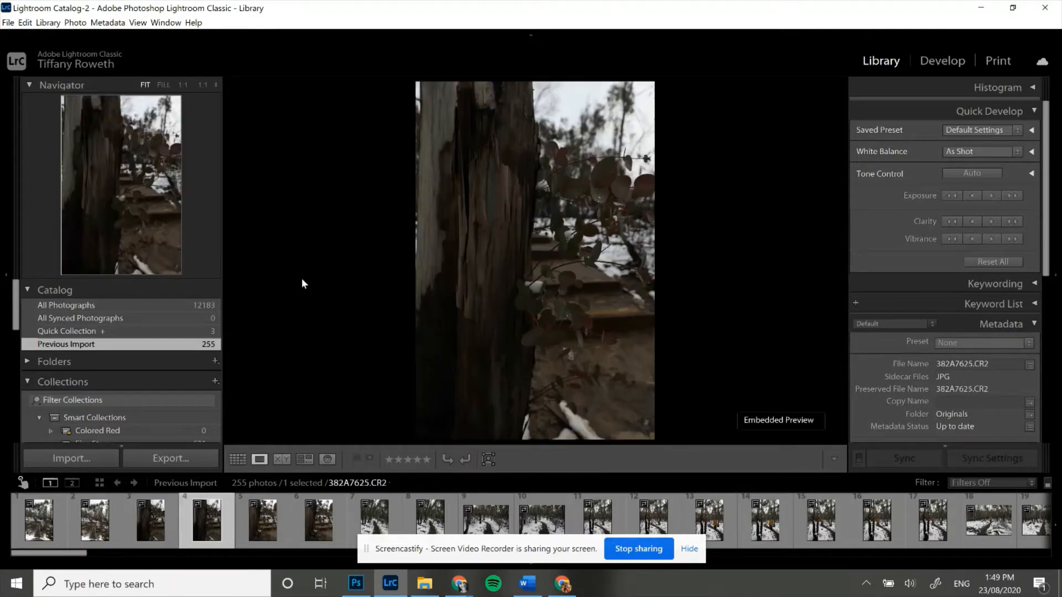
{"action": "key", "text": "Right"}
{"action": "key", "text": "Right"}
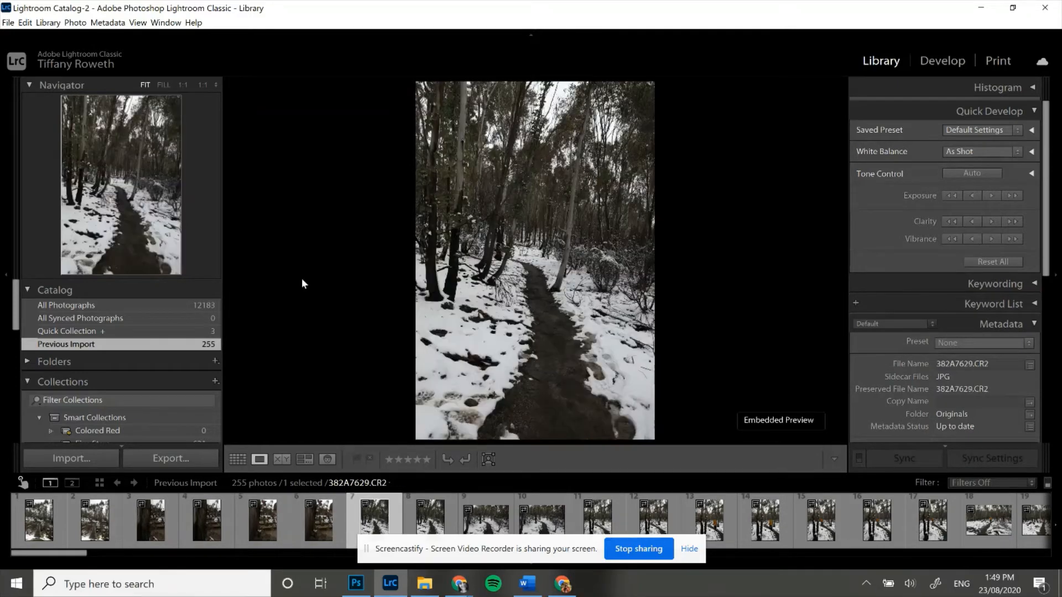
{"action": "key", "text": "3"}
- Go on to photo 382A7633 and rate it three stars
{"action": "key", "text": "Right"}
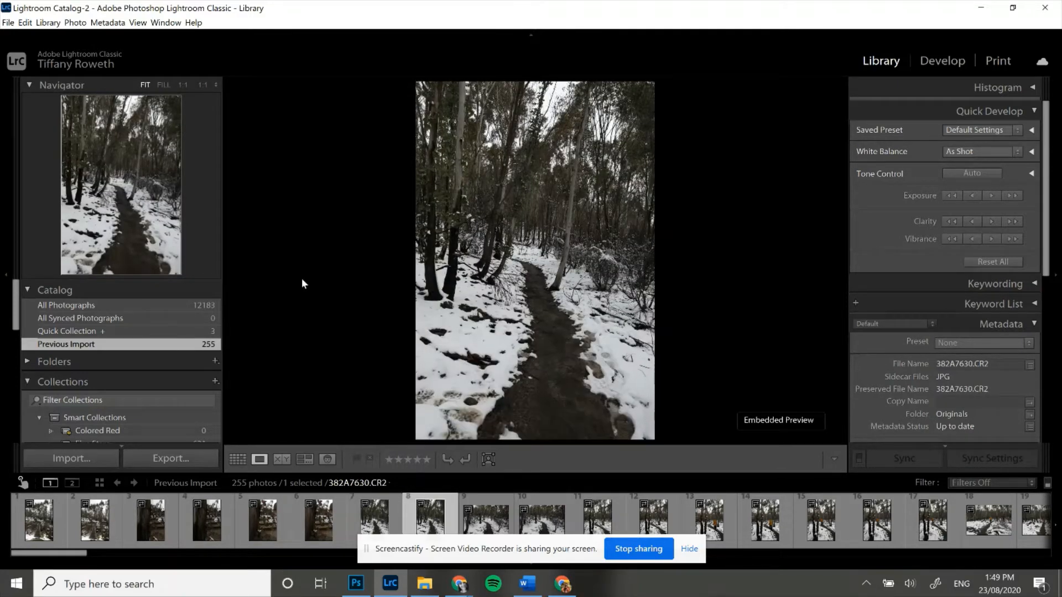
{"action": "key", "text": "Right"}
{"action": "key", "text": "Right"}
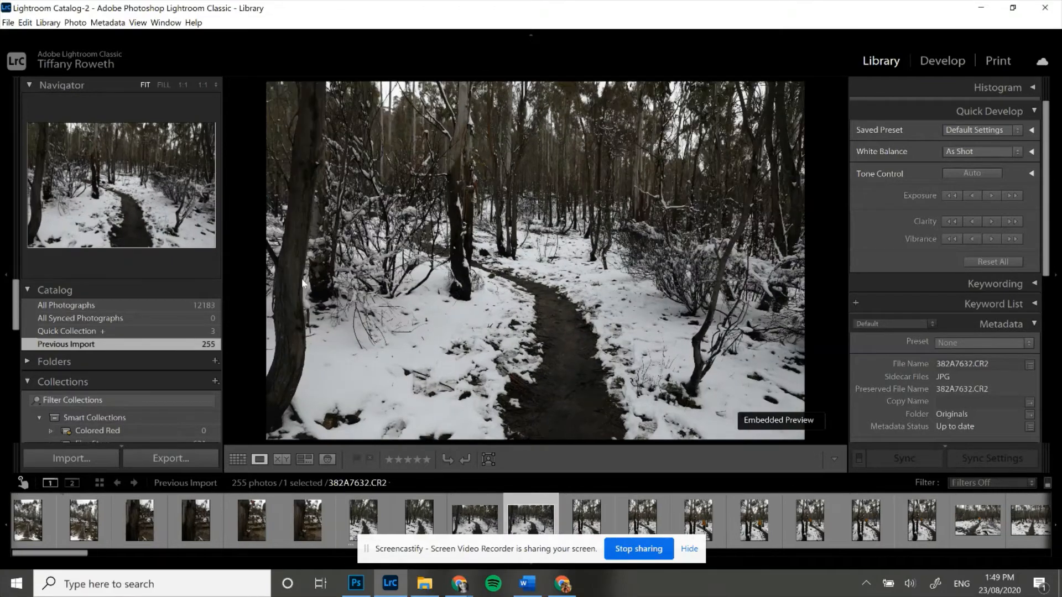
{"action": "key", "text": "Right"}
{"action": "key", "text": "3"}
- Compare the neighbouring upright shots of the bend in the path and rate one with the yellow-jacketed hiker three stars
{"action": "key", "text": "Right"}
{"action": "key", "text": "Right"}
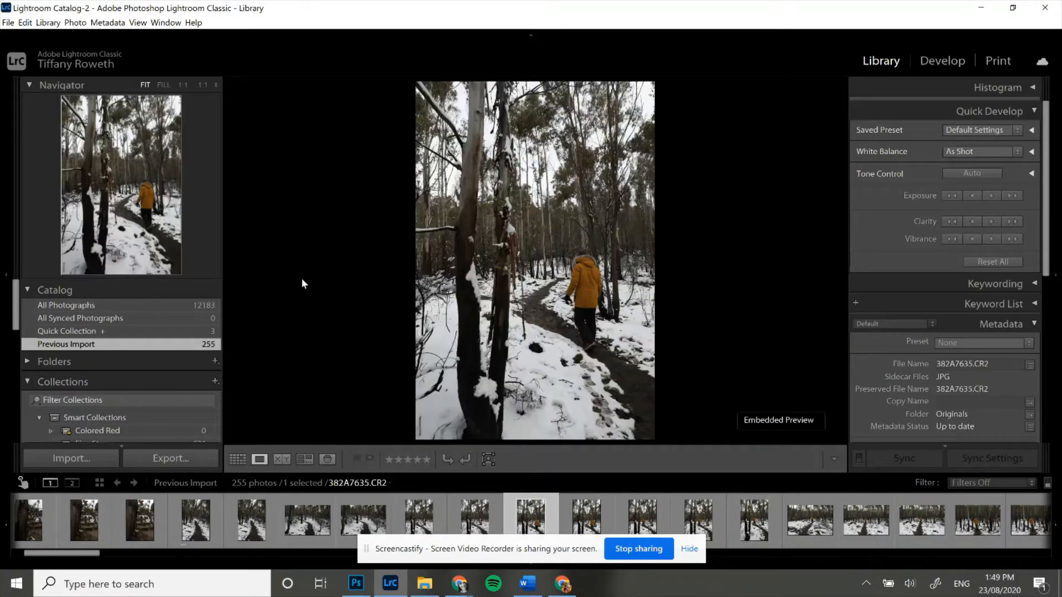
{"action": "key", "text": "Right"}
{"action": "key", "text": "Left"}
{"action": "key", "text": "Left"}
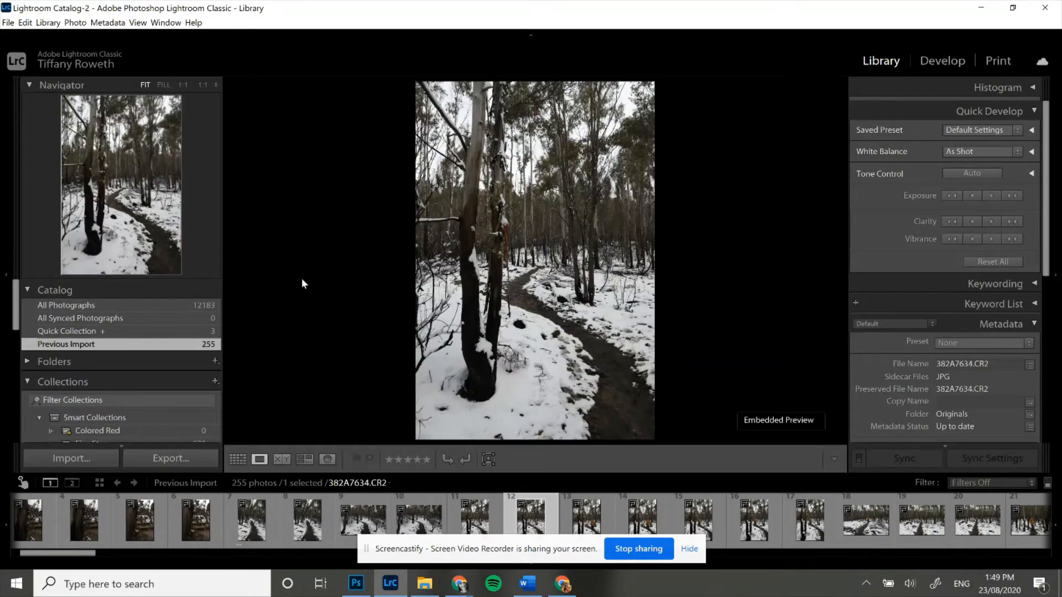
{"action": "key", "text": "Right"}
{"action": "key", "text": "3"}
- Advance to the first landscape photo of the hiker in the yellow jacket and rate it three stars
{"action": "key", "text": "Right"}
{"action": "key", "text": "Right"}
{"action": "key", "text": "Right"}
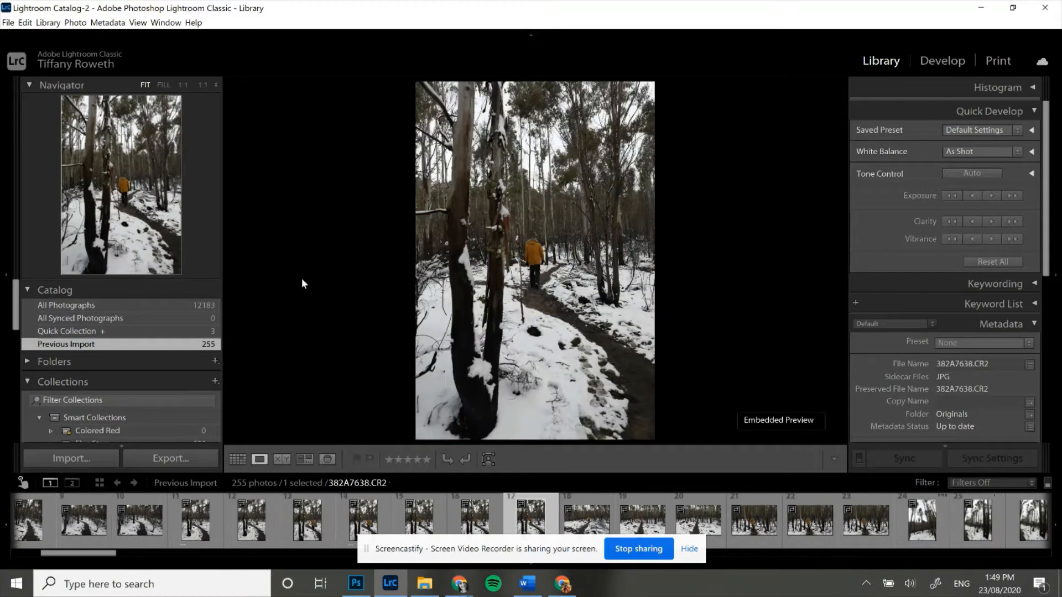
{"action": "key", "text": "Right"}
{"action": "key", "text": "3"}
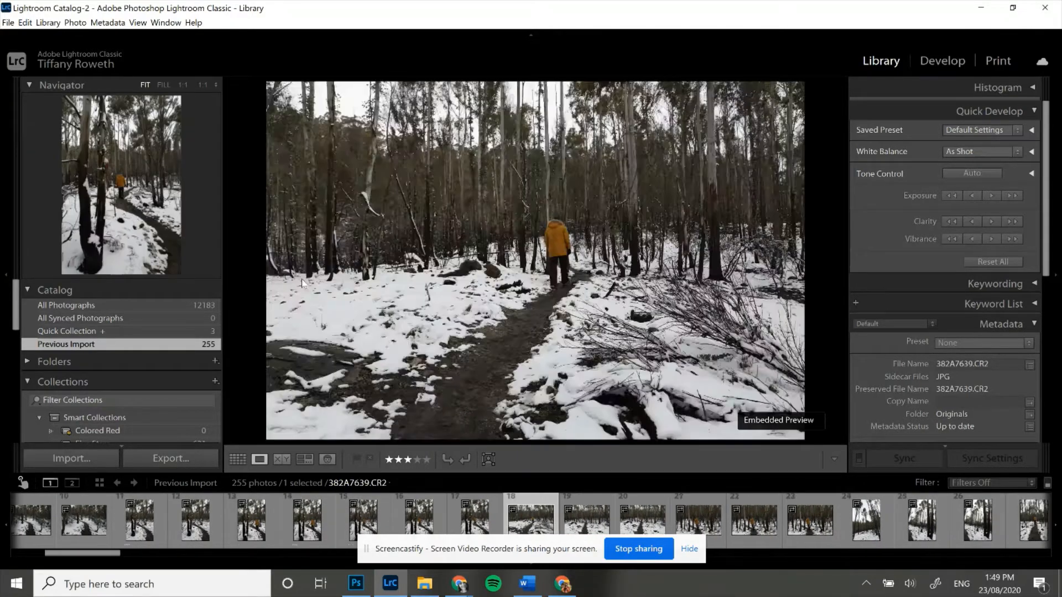
- Browse the following forest and hiker photos and rate a landscape snowy path photo three stars
{"action": "key", "text": "Right"}
{"action": "key", "text": "Right"}
{"action": "key", "text": "Right"}
{"action": "key", "text": "Right"}
{"action": "key", "text": "Right"}
{"action": "key", "text": "Right"}
{"action": "key", "text": "Right"}
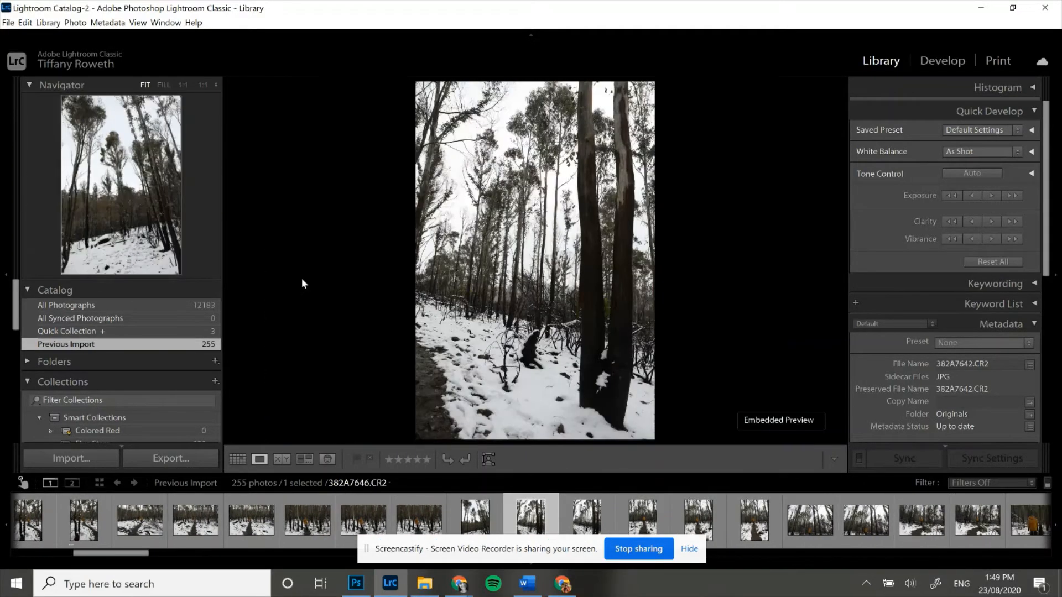
{"action": "key", "text": "Right"}
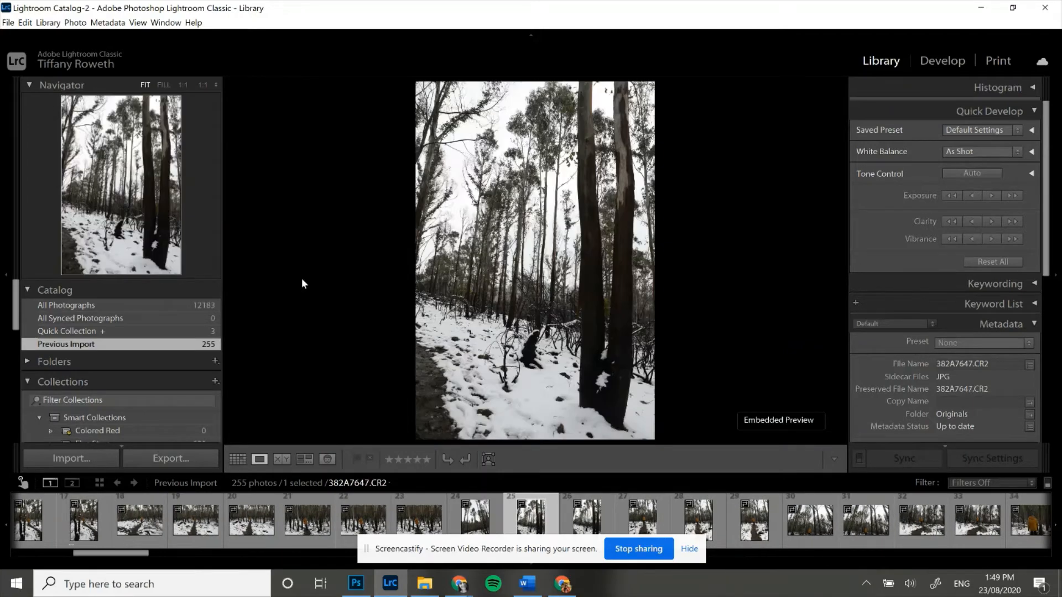
{"action": "key", "text": "Right"}
{"action": "key", "text": "Right"}
{"action": "key", "text": "Right"}
{"action": "key", "text": "Right"}
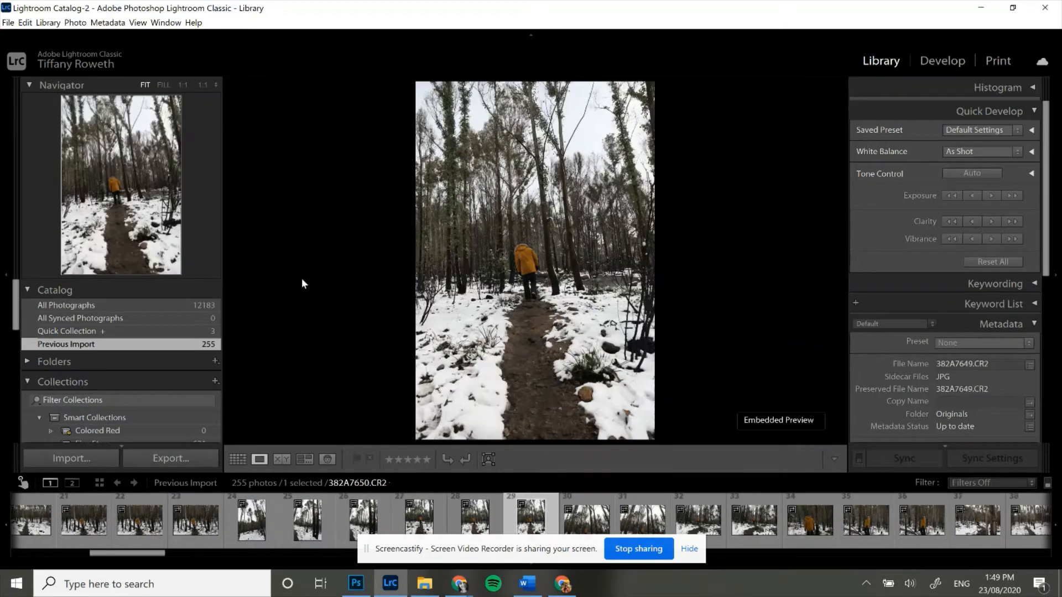
{"action": "key", "text": "Right"}
{"action": "key", "text": "Right"}
{"action": "key", "text": "Right"}
{"action": "key", "text": "Right"}
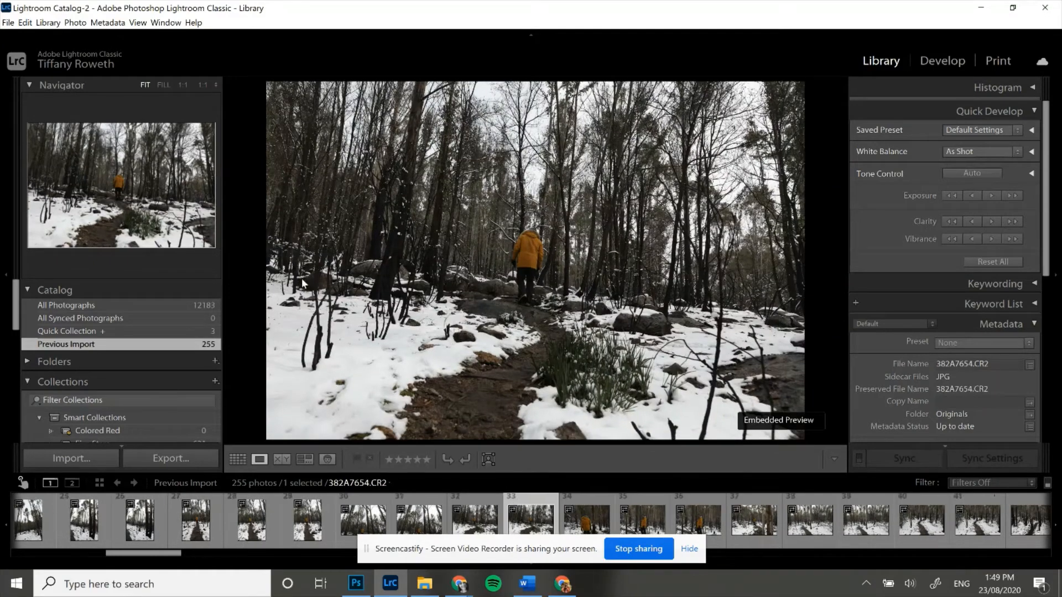
{"action": "key", "text": "Right"}
{"action": "key", "text": "Right"}
{"action": "key", "text": "Right"}
{"action": "key", "text": "Right"}
{"action": "key", "text": "Right"}
{"action": "key", "text": "Right"}
{"action": "key", "text": "Right"}
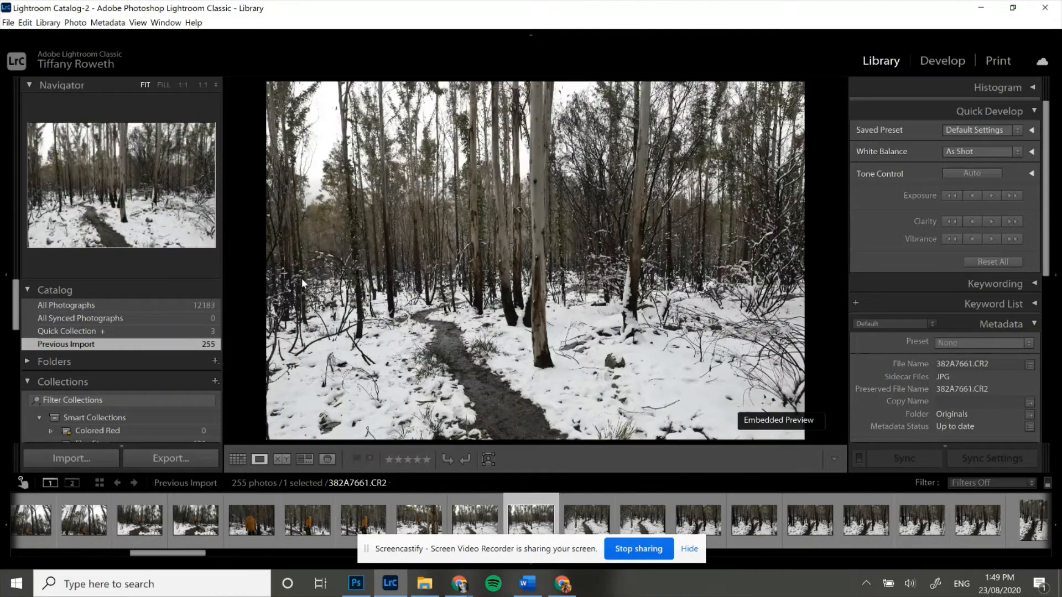
{"action": "key", "text": "Right"}
{"action": "key", "text": "3"}
- Browse the snowy path shots and rate an upright photo of the smiling hiker in the green jacket three stars
{"action": "key", "text": "Right"}
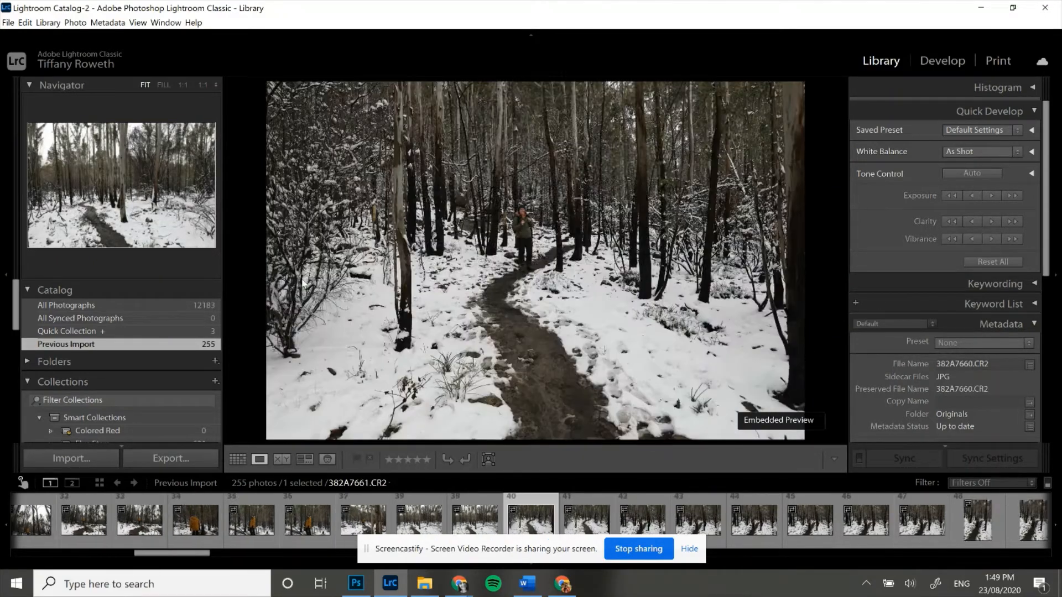
{"action": "key", "text": "Right"}
{"action": "key", "text": "Right"}
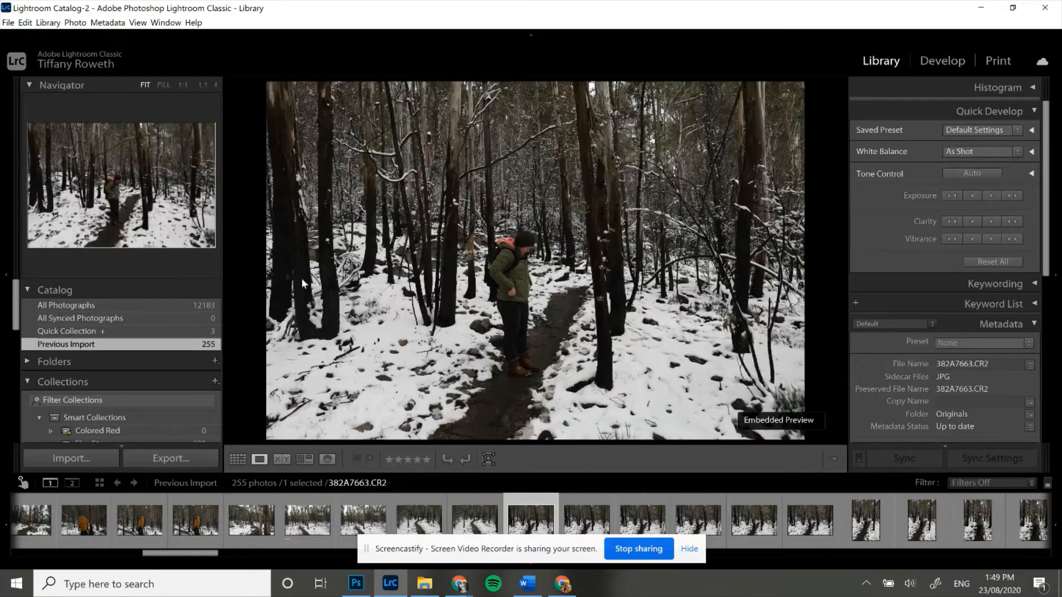
{"action": "key", "text": "Right"}
{"action": "key", "text": "Right"}
{"action": "key", "text": "Right"}
{"action": "key", "text": "Right"}
{"action": "key", "text": "Right"}
{"action": "key", "text": "Right"}
{"action": "key", "text": "Right"}
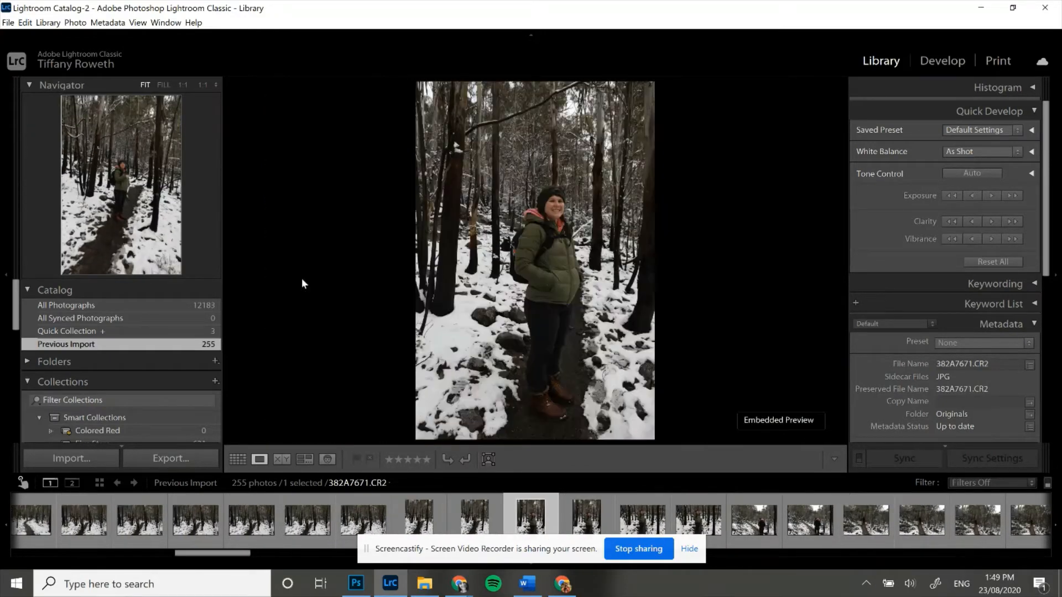
{"action": "key", "text": "Right"}
{"action": "key", "text": "Left"}
{"action": "key", "text": "3"}
- Move on to the landscape shots of the hiker walking away along the path and rate photo 382A7680 three stars
{"action": "key", "text": "Right"}
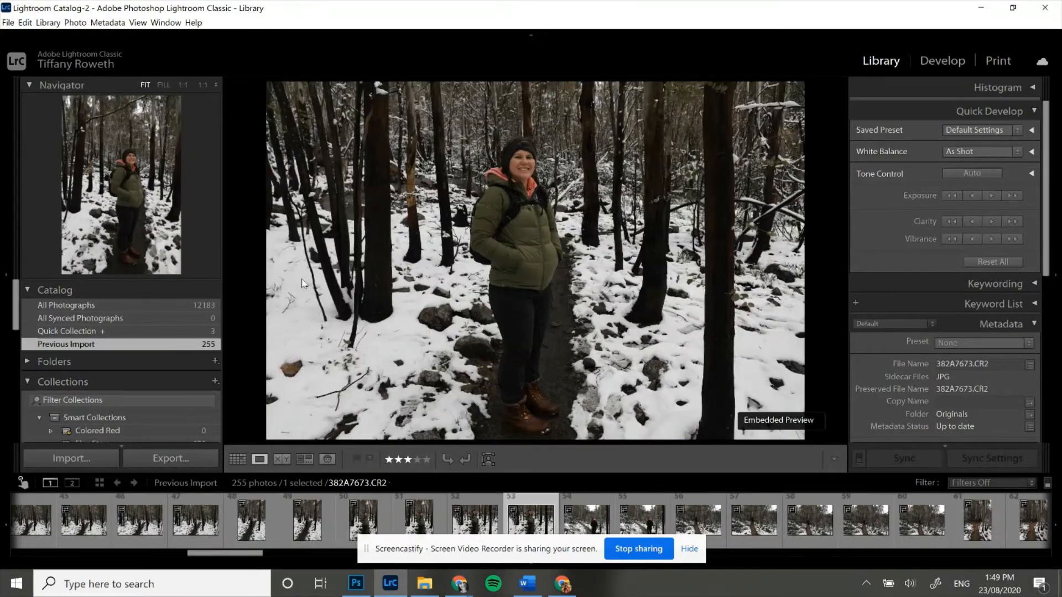
{"action": "key", "text": "Right"}
{"action": "key", "text": "Right"}
{"action": "key", "text": "Right"}
{"action": "key", "text": "Right"}
{"action": "key", "text": "Right"}
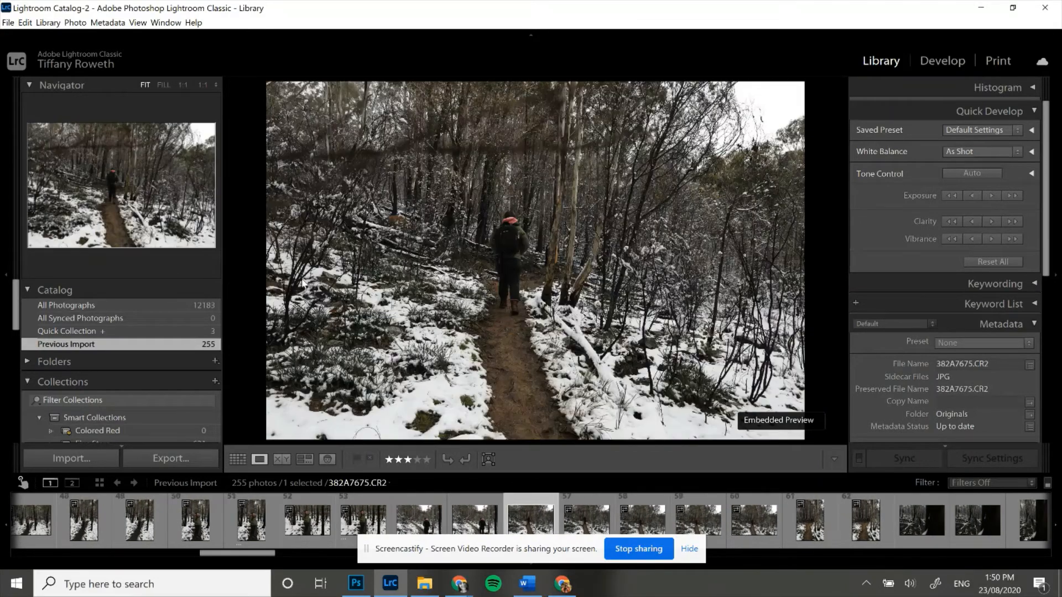
{"action": "key", "text": "Right"}
{"action": "key", "text": "3"}
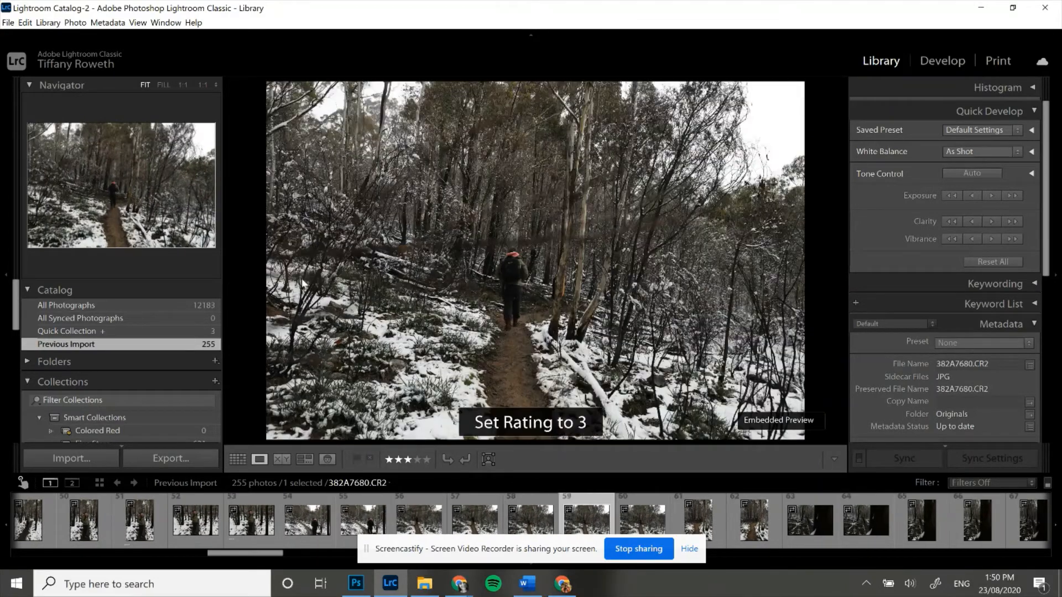
- Review the dark forest shots framed by the large trunk and the following photos of the hiker seen from behind
{"action": "key", "text": "Right"}
{"action": "key", "text": "Right"}
{"action": "key", "text": "Right"}
{"action": "key", "text": "Right"}
{"action": "key", "text": "Right"}
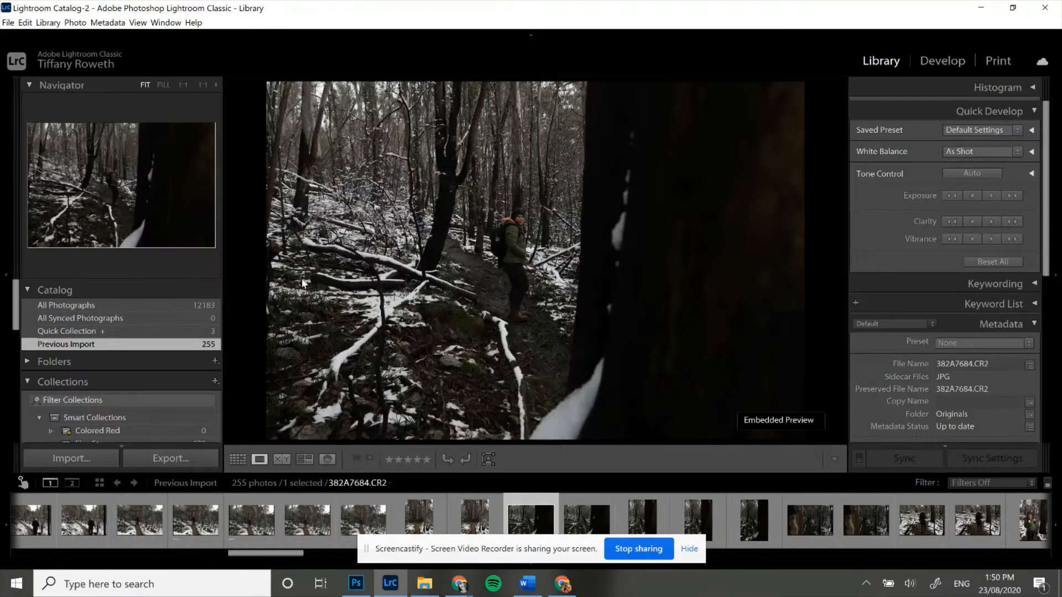
{"action": "key", "text": "Right"}
{"action": "key", "text": "Right"}
{"action": "key", "text": "Right"}
{"action": "key", "text": "Right"}
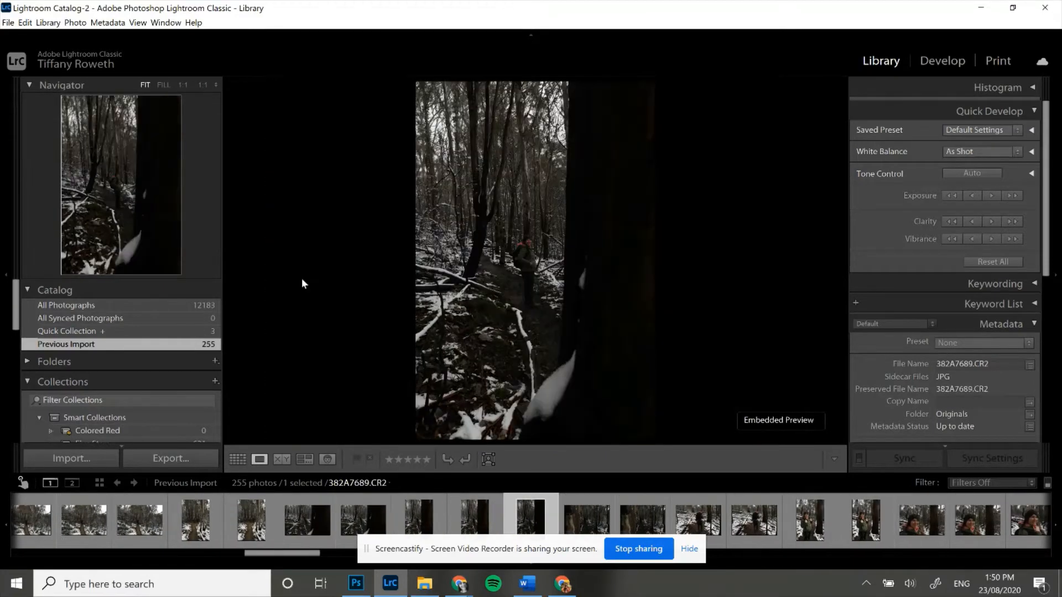
{"action": "key", "text": "Right"}
{"action": "key", "text": "Right"}
{"action": "key", "text": "Right"}
{"action": "key", "text": "Right"}
{"action": "key", "text": "Right"}
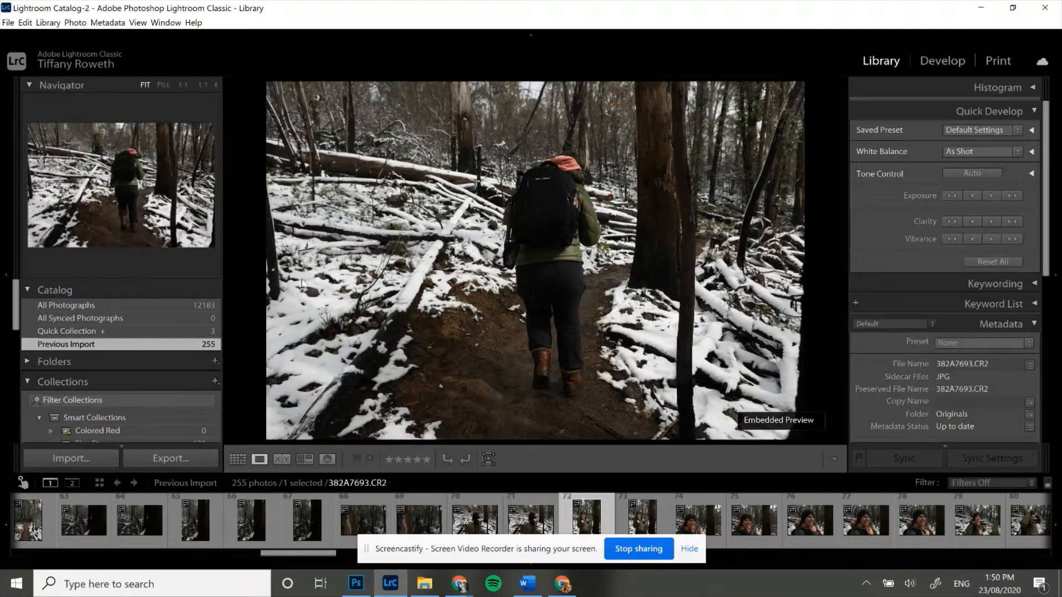
- Go on to the close-ups of the hiker in the headband and flag blurry photo 382A7696 as rejected
{"action": "key", "text": "Right"}
{"action": "key", "text": "Right"}
{"action": "key", "text": "Right"}
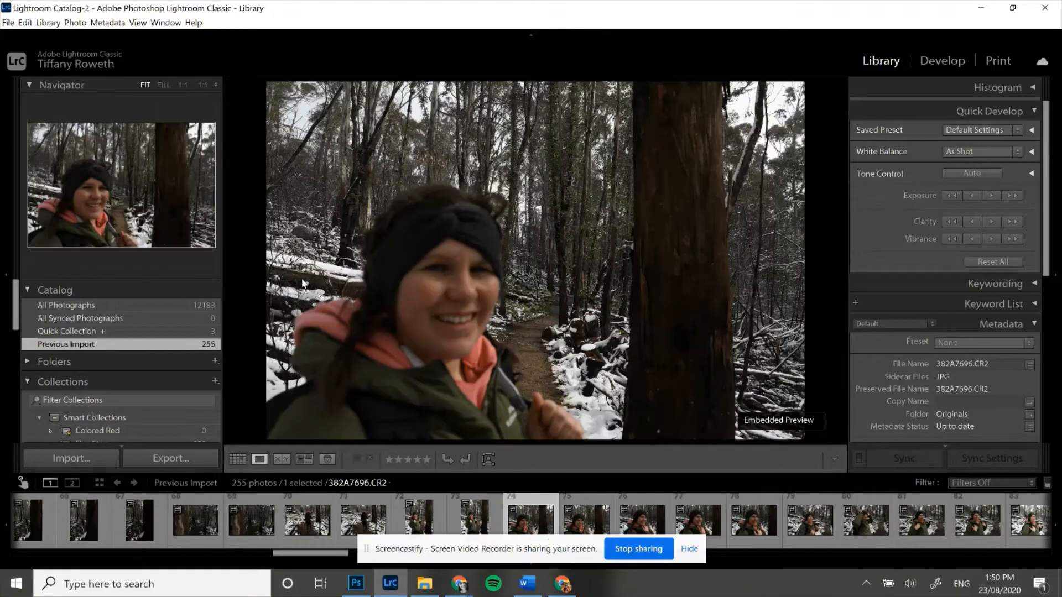
{"action": "key", "text": "Left"}
{"action": "key", "text": "Right"}
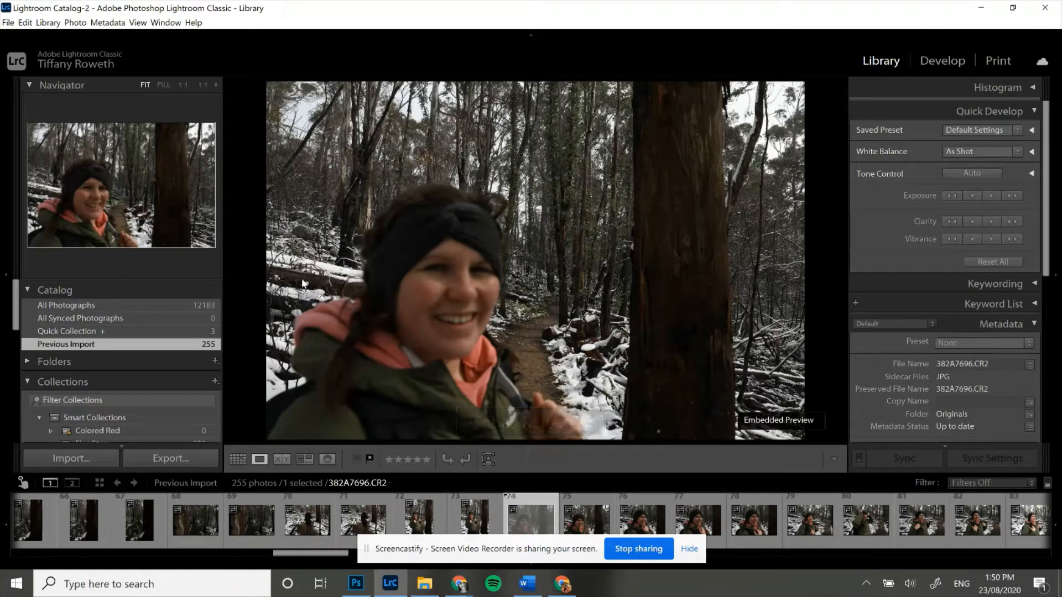
- Flag the next four close-ups of the hiker in the headband as rejected, starting with 382A7697
{"action": "key", "text": "Right"}
{"action": "key", "text": "Right"}
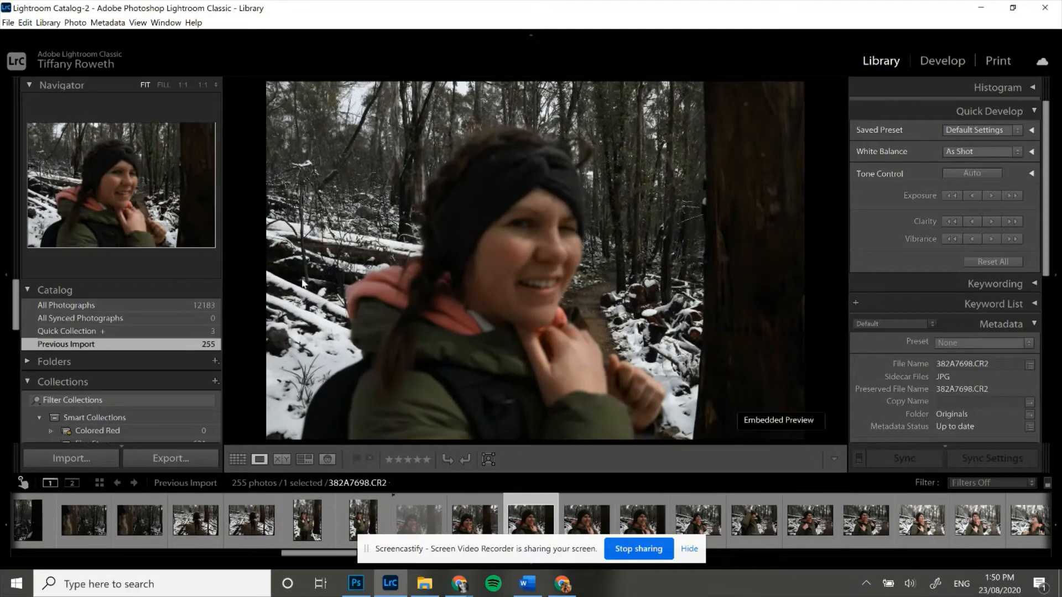
{"action": "key", "text": "Left"}
{"action": "key", "text": "x"}
{"action": "key", "text": "Right"}
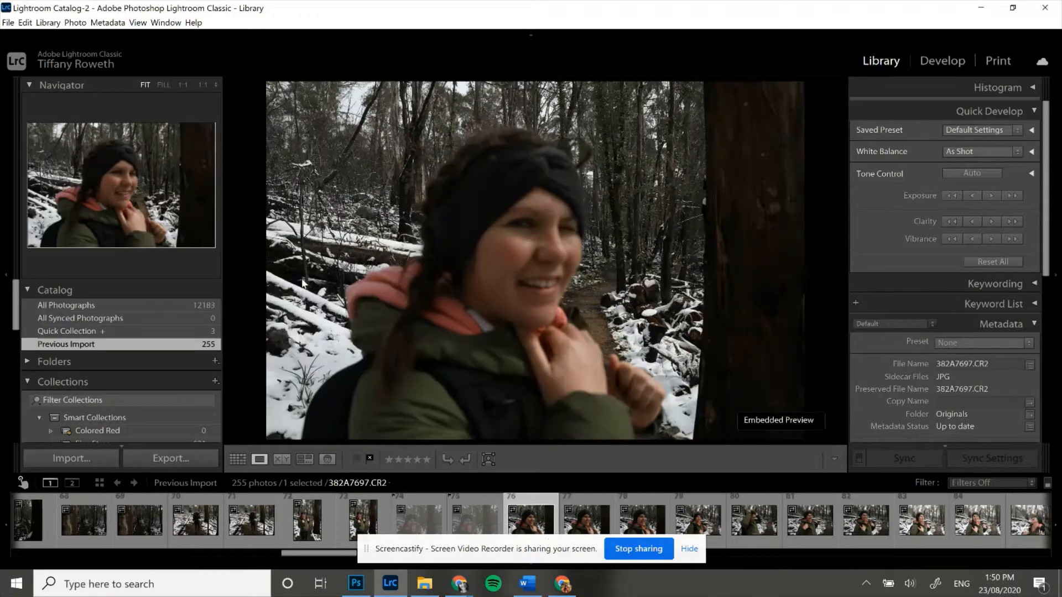
{"action": "key", "text": "x"}
{"action": "key", "text": "Right"}
{"action": "key", "text": "x"}
{"action": "key", "text": "Right"}
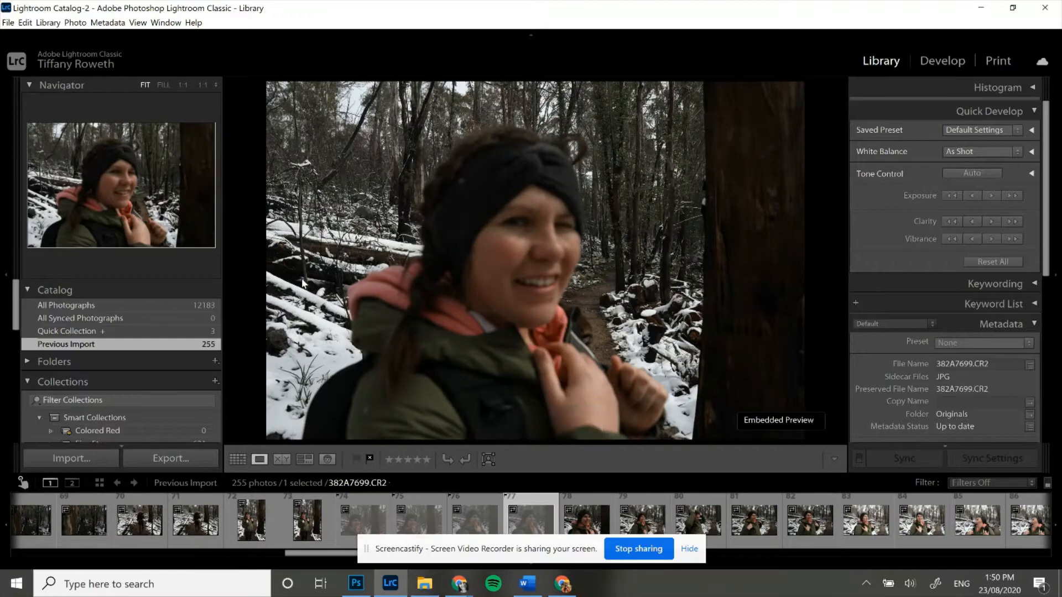
{"action": "key", "text": "x"}
- Review the remaining close-ups of the hiker and the upright shots of dark trunks above snowy logs
{"action": "key", "text": "Right"}
{"action": "key", "text": "Right"}
{"action": "key", "text": "Right"}
{"action": "key", "text": "Right"}
{"action": "key", "text": "Right"}
{"action": "key", "text": "Right"}
{"action": "key", "text": "Right"}
{"action": "key", "text": "Right"}
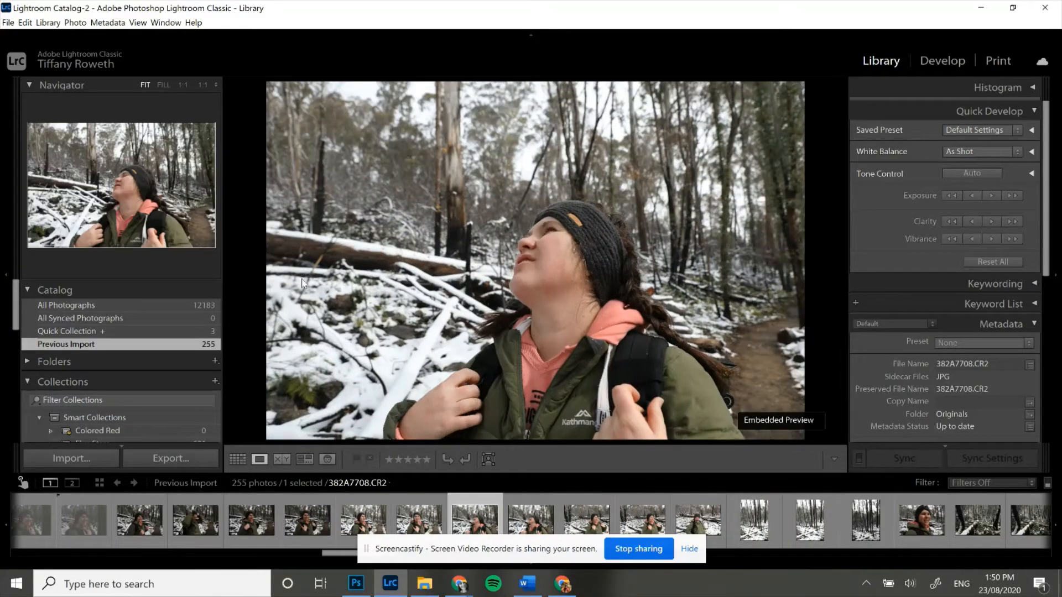
{"action": "key", "text": "Right"}
{"action": "key", "text": "Right"}
{"action": "key", "text": "Right"}
{"action": "key", "text": "Right"}
{"action": "key", "text": "Right"}
{"action": "key", "text": "Right"}
{"action": "key", "text": "Right"}
{"action": "key", "text": "Right"}
{"action": "key", "text": "Right"}
{"action": "key", "text": "Right"}
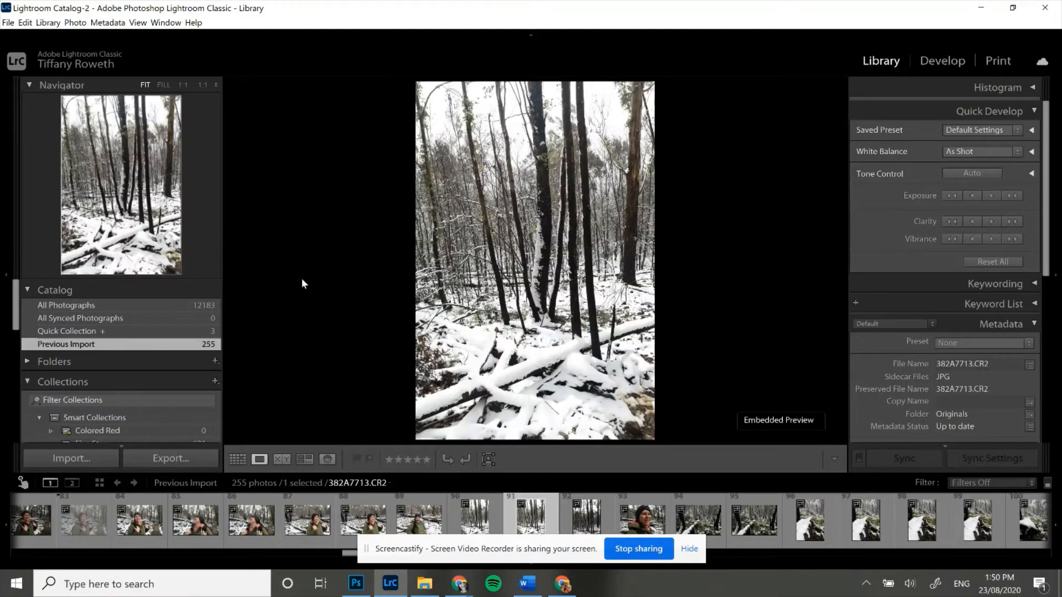
- Browse the snow-covered log photos and rate landscape photo 382A7727 of the snow-capped stump three stars
{"action": "key", "text": "Right"}
{"action": "key", "text": "Right"}
{"action": "key", "text": "Right"}
{"action": "key", "text": "Right"}
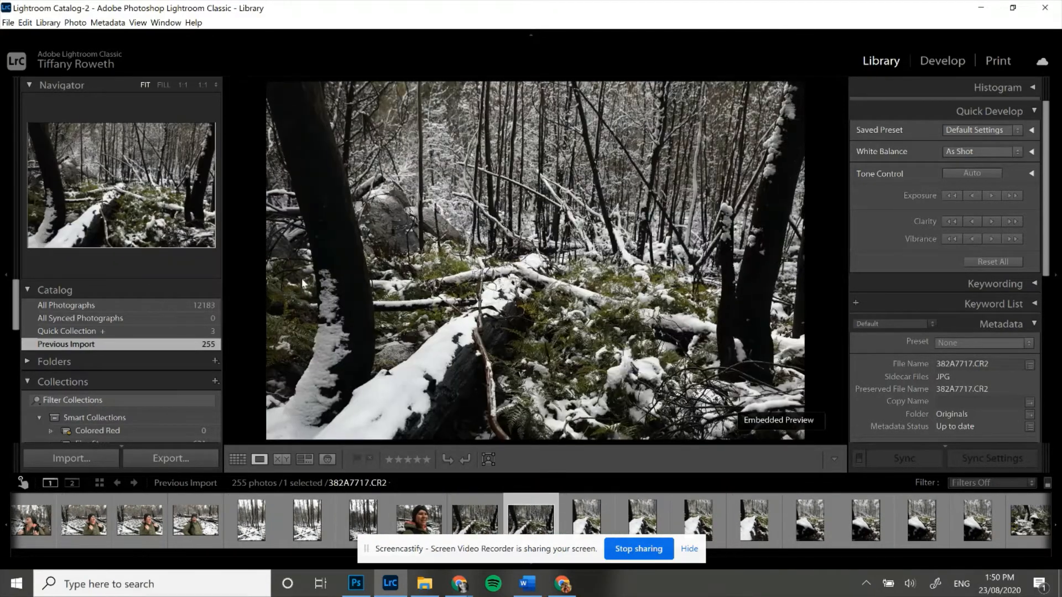
{"action": "key", "text": "Right"}
{"action": "key", "text": "Right"}
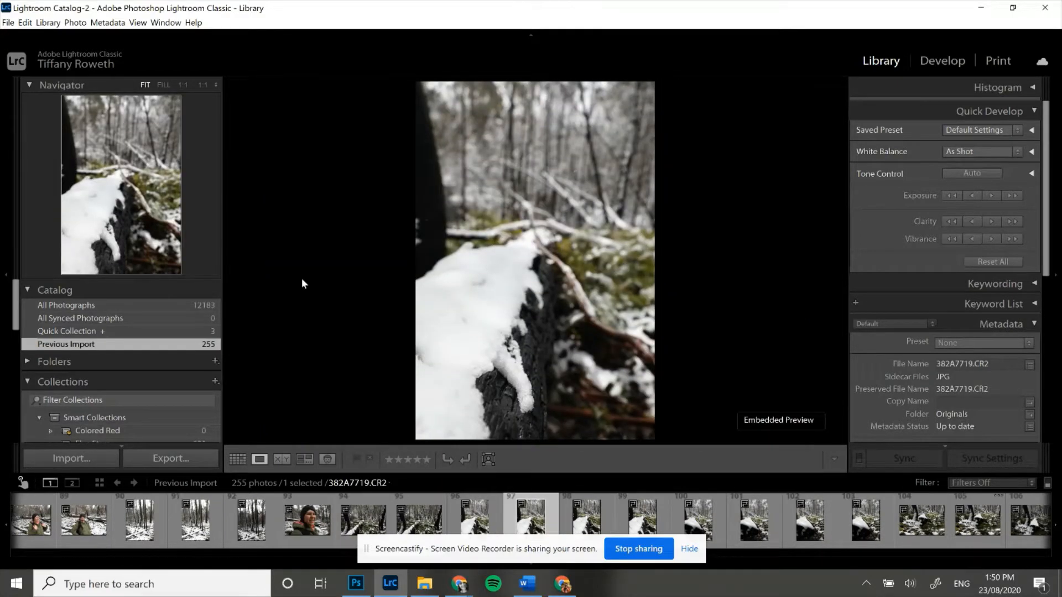
{"action": "key", "text": "Right"}
{"action": "key", "text": "Right"}
{"action": "key", "text": "Right"}
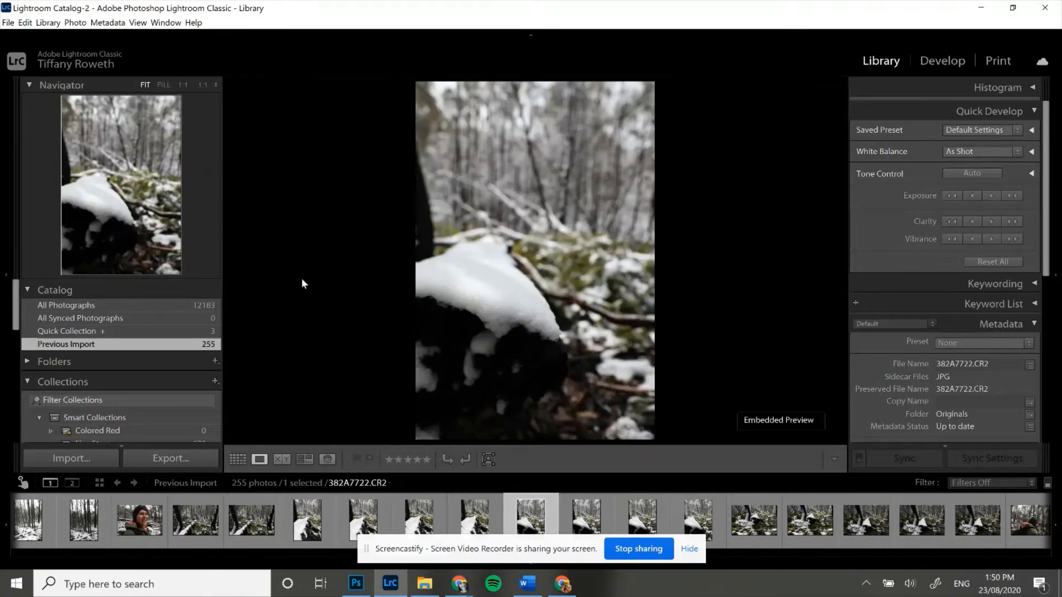
{"action": "key", "text": "Right"}
{"action": "key", "text": "Right"}
{"action": "key", "text": "Right"}
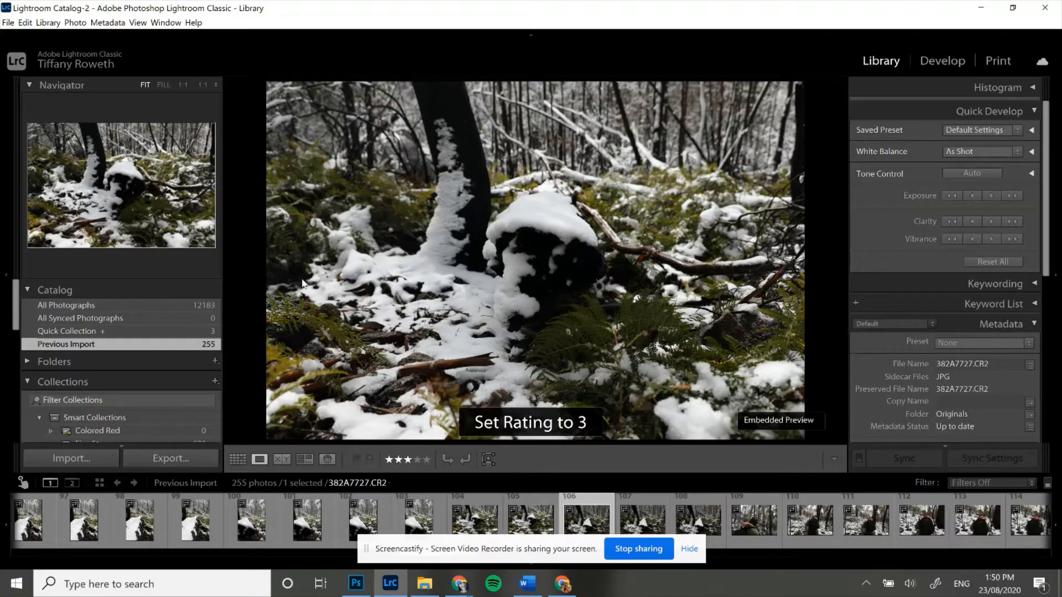
- Review the photos of the hiker from behind with the backpack and bending down on the snowy path
{"action": "key", "text": "Right"}
{"action": "key", "text": "Right"}
{"action": "key", "text": "Right"}
{"action": "key", "text": "Right"}
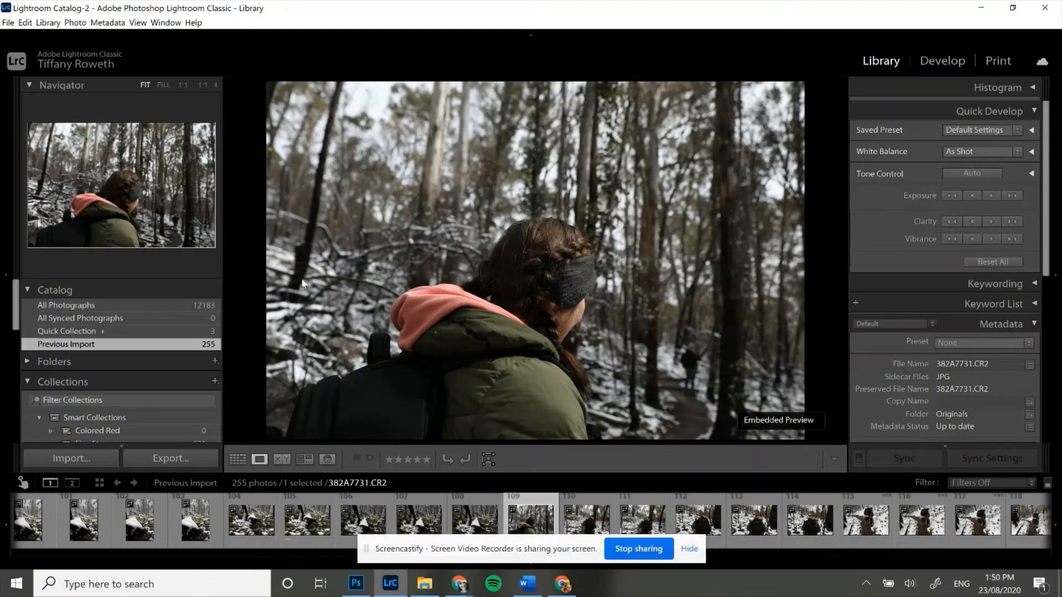
{"action": "key", "text": "Right"}
{"action": "key", "text": "Right"}
{"action": "key", "text": "Right"}
{"action": "key", "text": "Right"}
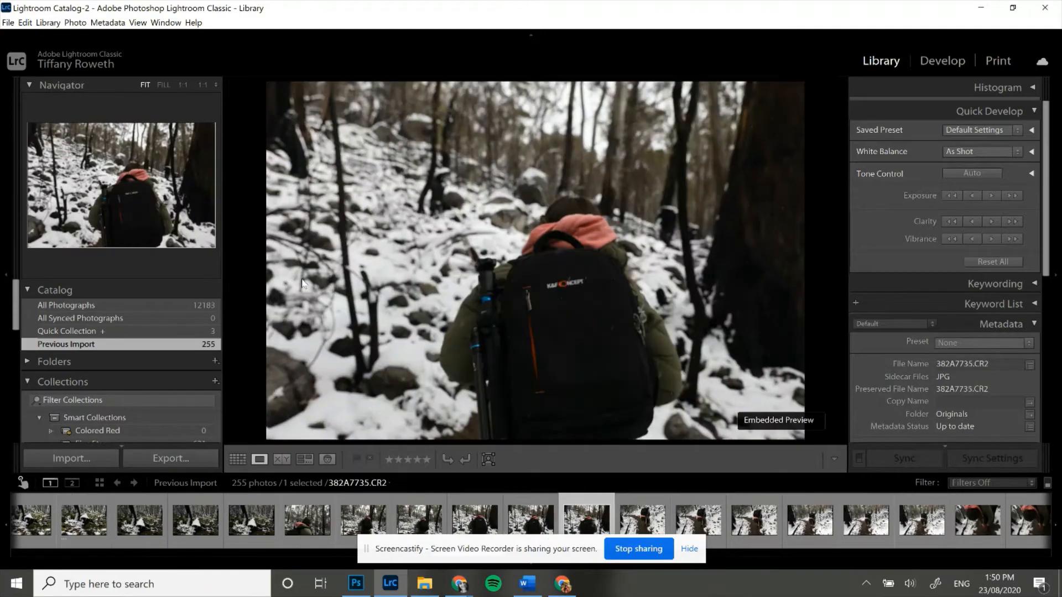
{"action": "key", "text": "Right"}
{"action": "key", "text": "Right"}
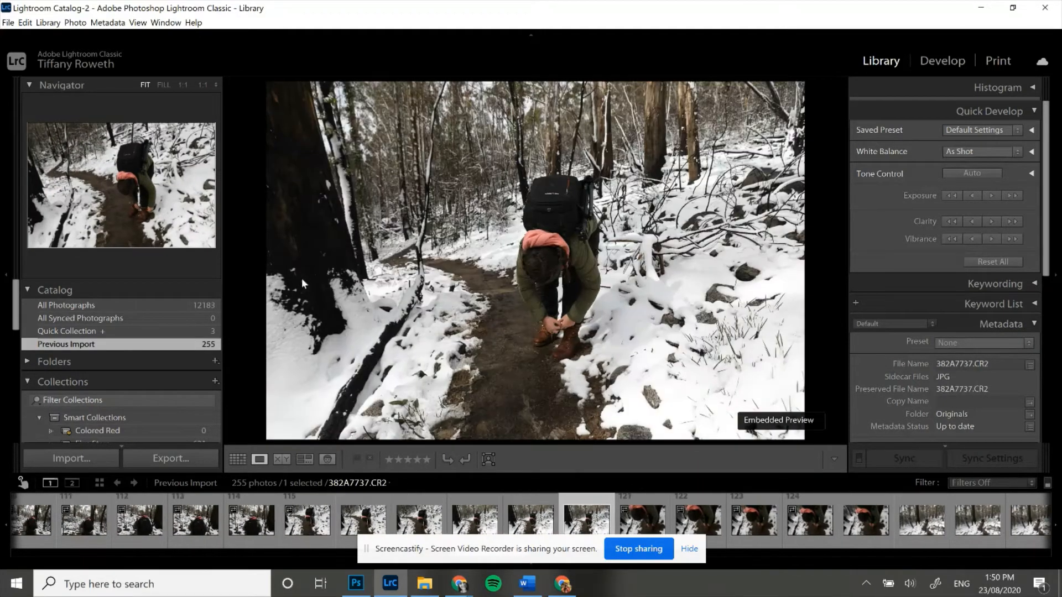
{"action": "key", "text": "Right"}
{"action": "key", "text": "Right"}
{"action": "key", "text": "Right"}
{"action": "key", "text": "Right"}
{"action": "key", "text": "Right"}
{"action": "key", "text": "Right"}
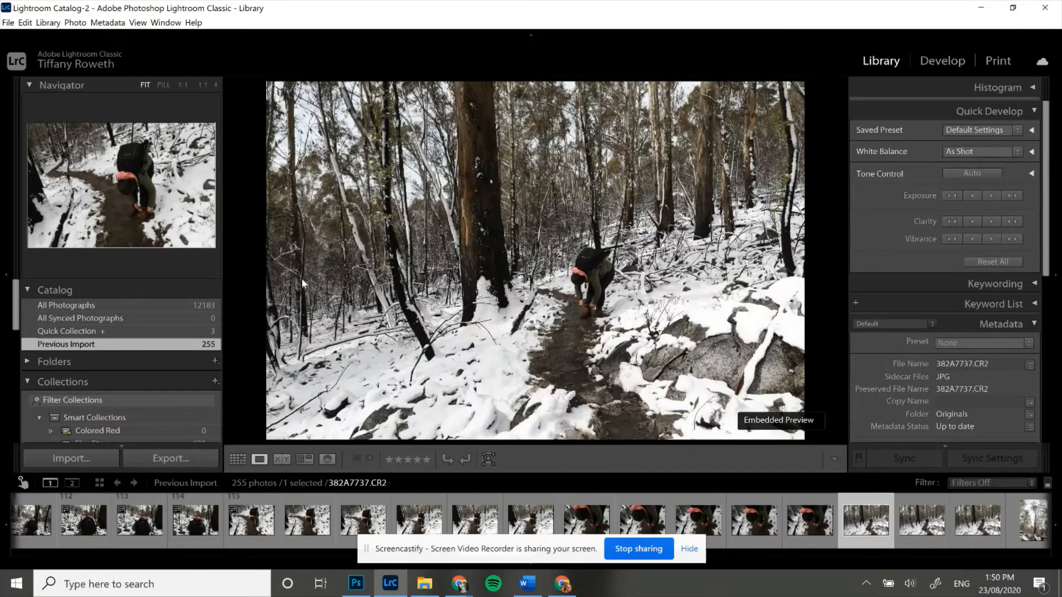
- Review the upright tall tree shots, the side-on close-ups of the hiker, the tree canopies and the dark path photos
{"action": "key", "text": "Right"}
{"action": "key", "text": "Right"}
{"action": "key", "text": "Right"}
{"action": "key", "text": "Right"}
{"action": "key", "text": "Right"}
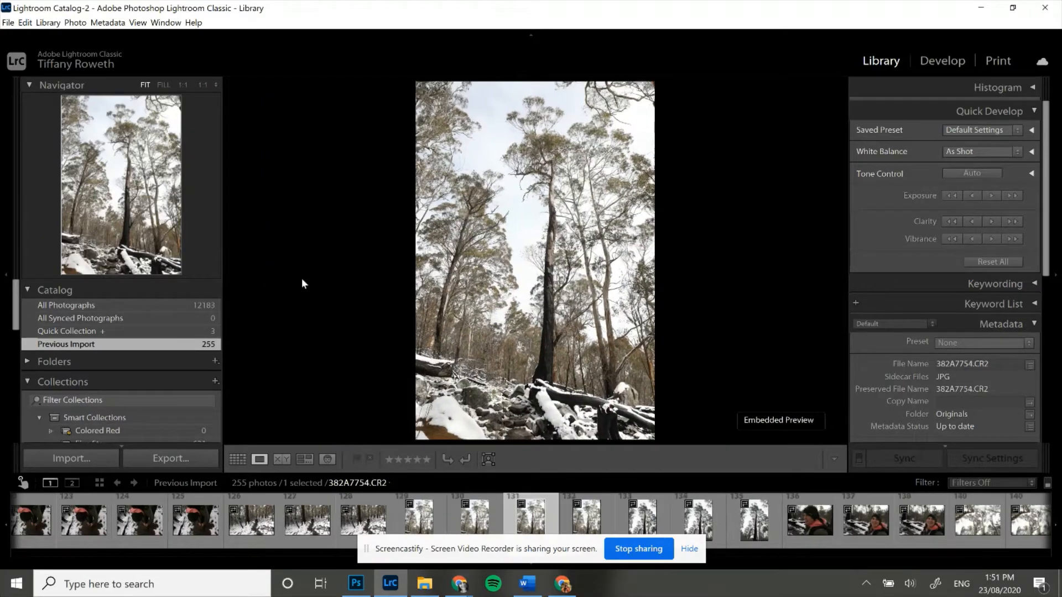
{"action": "key", "text": "Right"}
{"action": "key", "text": "Right"}
{"action": "key", "text": "Right"}
{"action": "key", "text": "Right"}
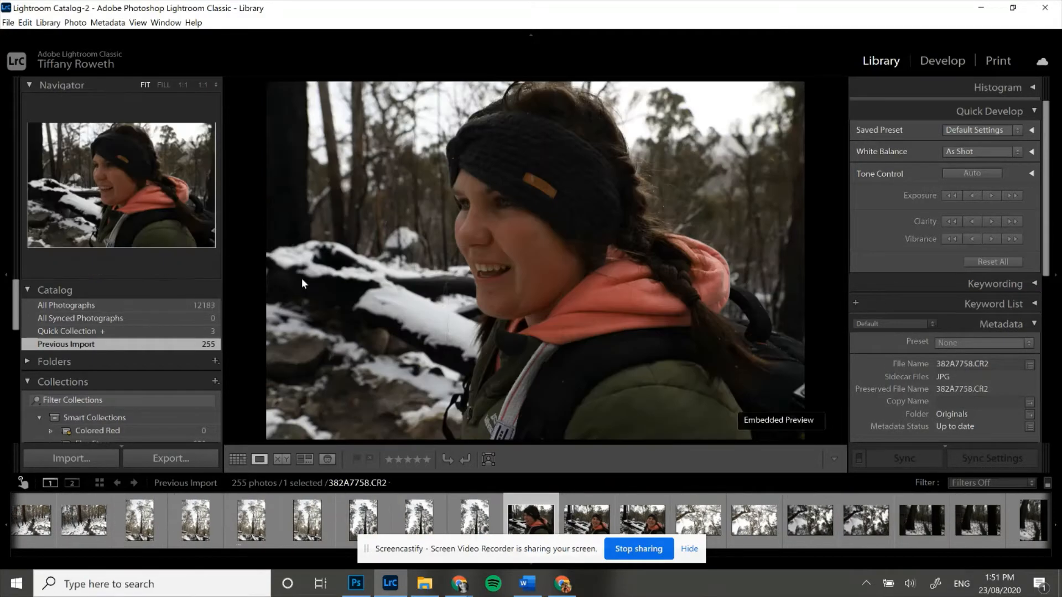
{"action": "key", "text": "Right"}
{"action": "key", "text": "Right"}
{"action": "key", "text": "Right"}
{"action": "key", "text": "Right"}
{"action": "key", "text": "Right"}
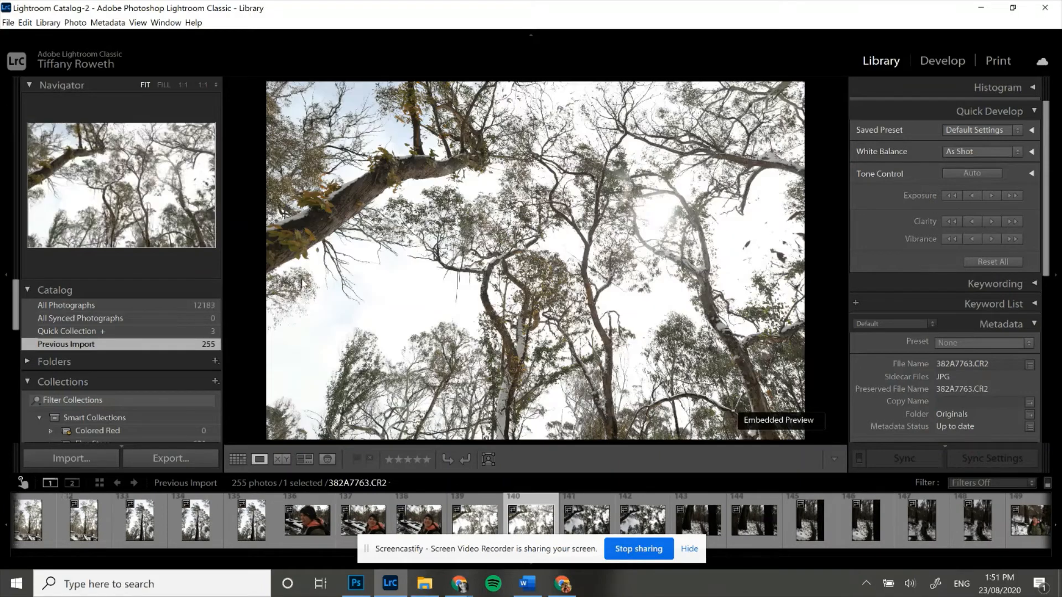
{"action": "key", "text": "Right"}
{"action": "key", "text": "Right"}
{"action": "key", "text": "Right"}
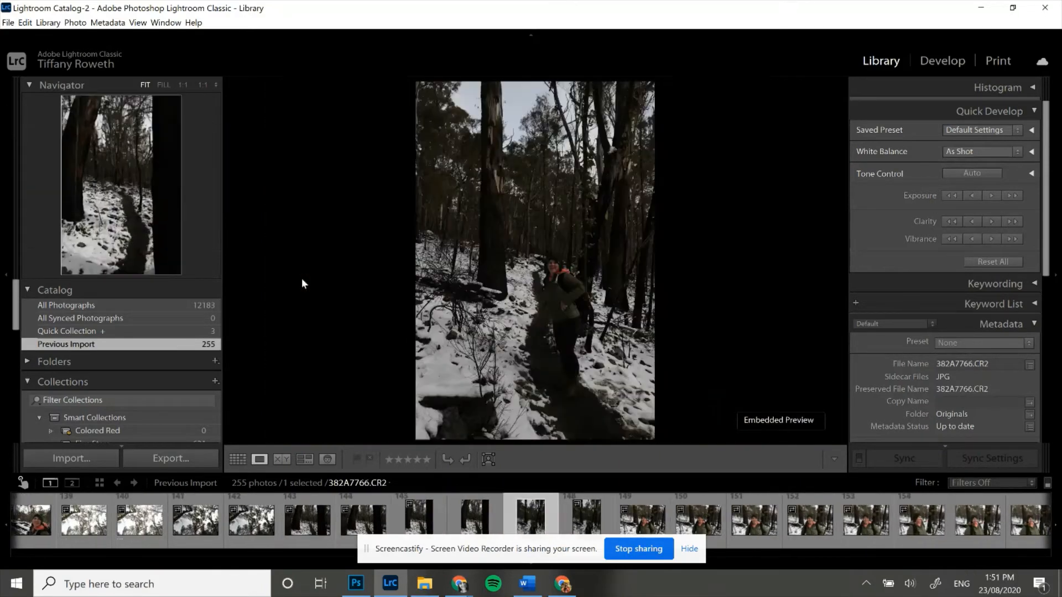
- Compare the landscape portraits of the hiker in the green jacket and rate one of them three stars
{"action": "key", "text": "Right"}
{"action": "key", "text": "Right"}
{"action": "key", "text": "Right"}
{"action": "key", "text": "Right"}
{"action": "key", "text": "Right"}
{"action": "key", "text": "Right"}
{"action": "key", "text": "Right"}
{"action": "key", "text": "Right"}
{"action": "key", "text": "Right"}
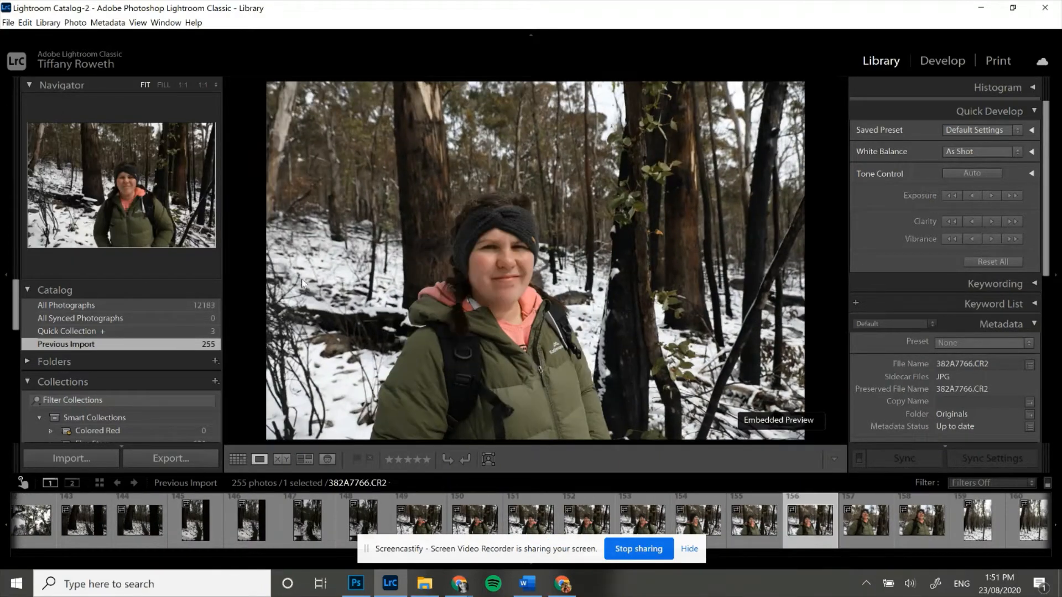
{"action": "key", "text": "Right"}
{"action": "key", "text": "Right"}
{"action": "key", "text": "Right"}
{"action": "key", "text": "Right"}
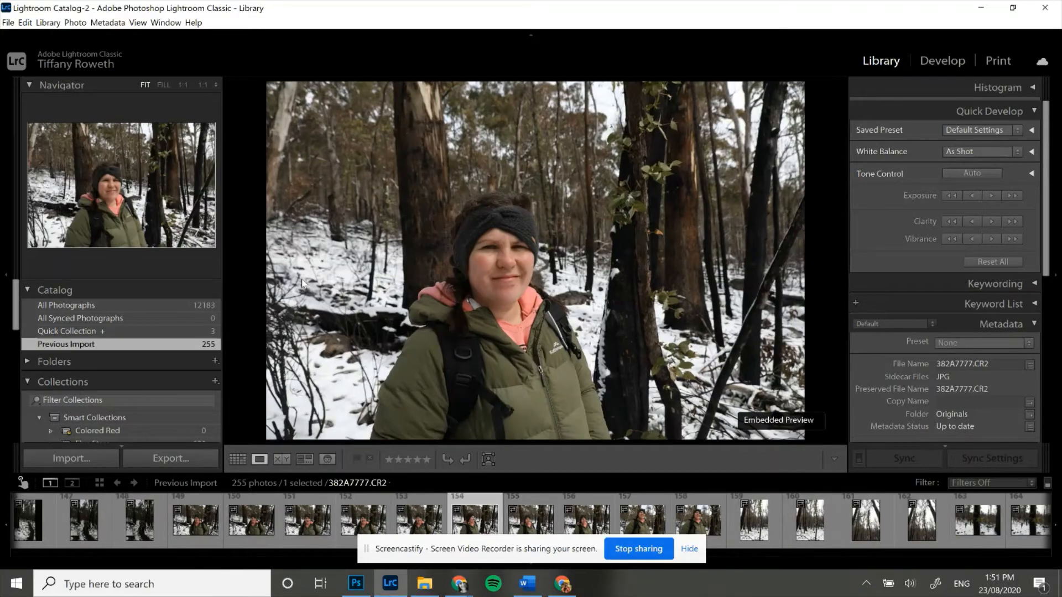
{"action": "key", "text": "3"}
- Go on to the upright shots looking up between the leaning trunks and rate the second one three stars
{"action": "key", "text": "Right"}
{"action": "key", "text": "Right"}
{"action": "key", "text": "Right"}
{"action": "key", "text": "Right"}
{"action": "key", "text": "Right"}
{"action": "key", "text": "Right"}
{"action": "key", "text": "Right"}
{"action": "key", "text": "Right"}
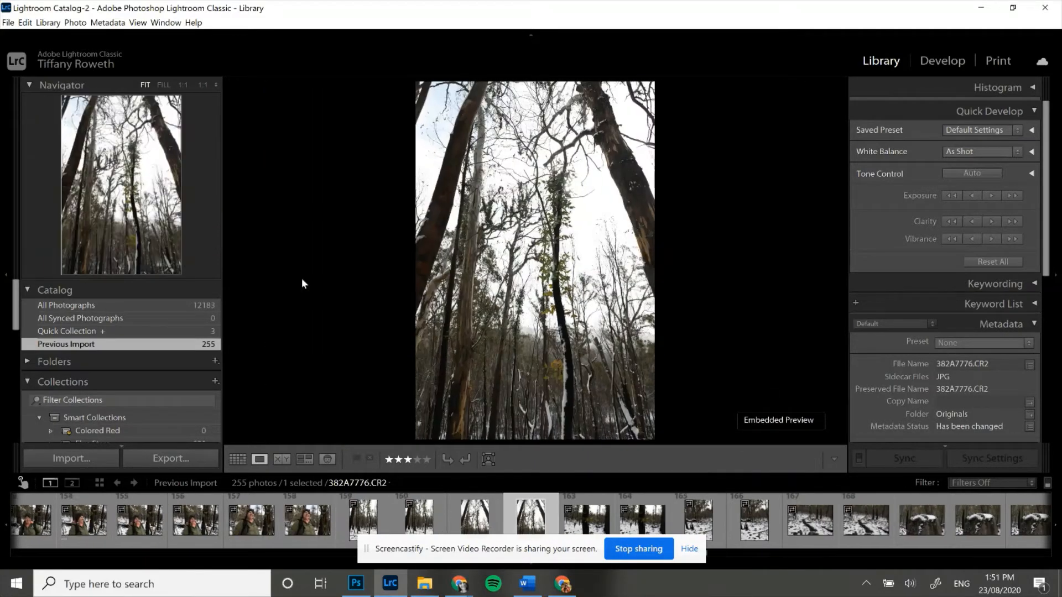
{"action": "key", "text": "3"}
- Browse the following snowy forest and path photos and rate photo 382A7793 of the snow-covered twigs three stars
{"action": "key", "text": "Right"}
{"action": "key", "text": "Right"}
{"action": "key", "text": "Right"}
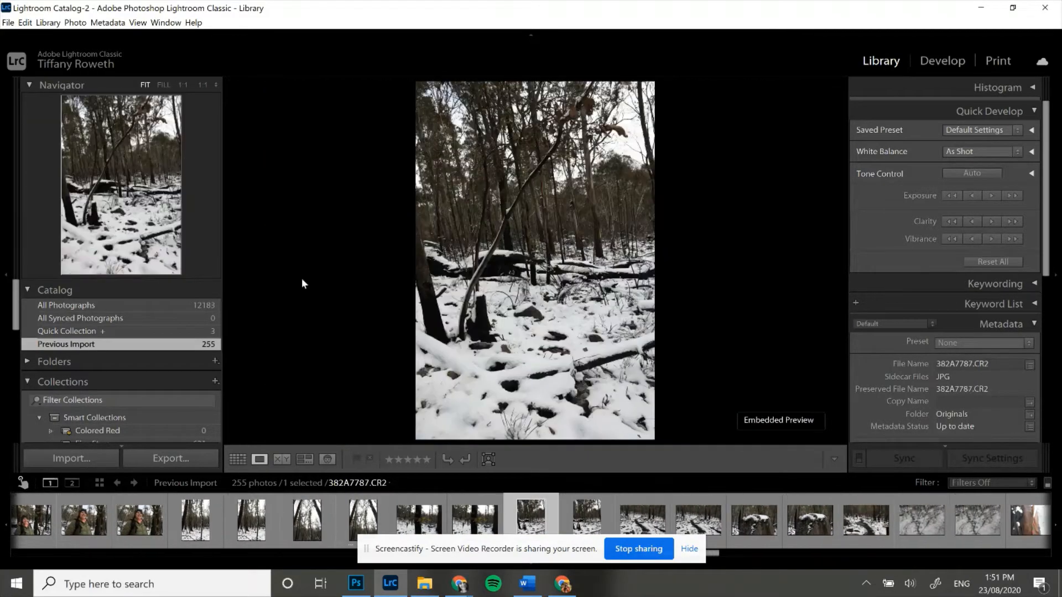
{"action": "key", "text": "Left"}
{"action": "key", "text": "Right"}
{"action": "key", "text": "Right"}
{"action": "key", "text": "Right"}
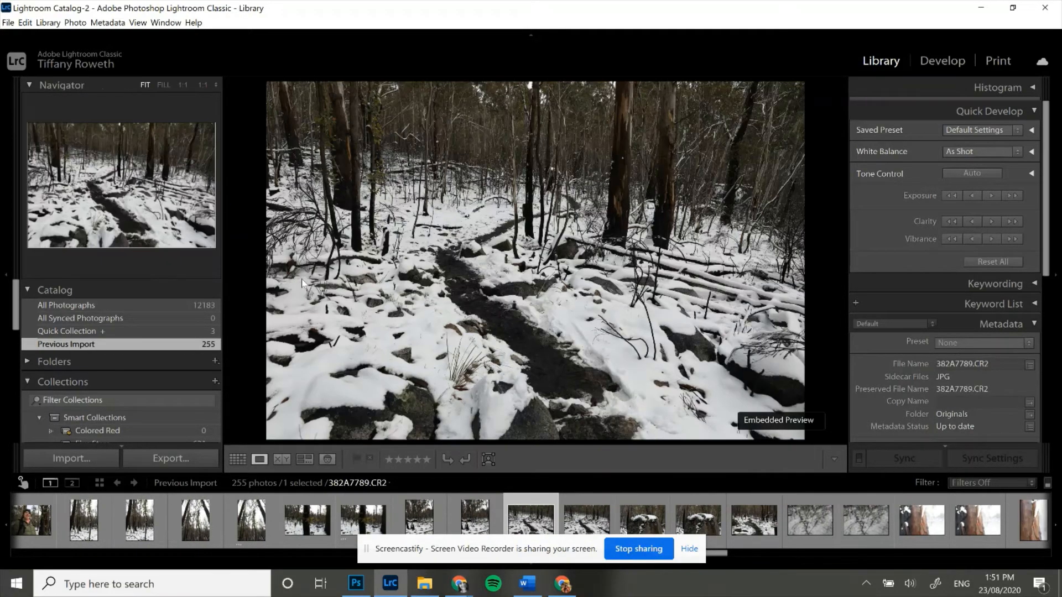
{"action": "key", "text": "Right"}
{"action": "key", "text": "Right"}
{"action": "key", "text": "Right"}
{"action": "key", "text": "Right"}
{"action": "key", "text": "Right"}
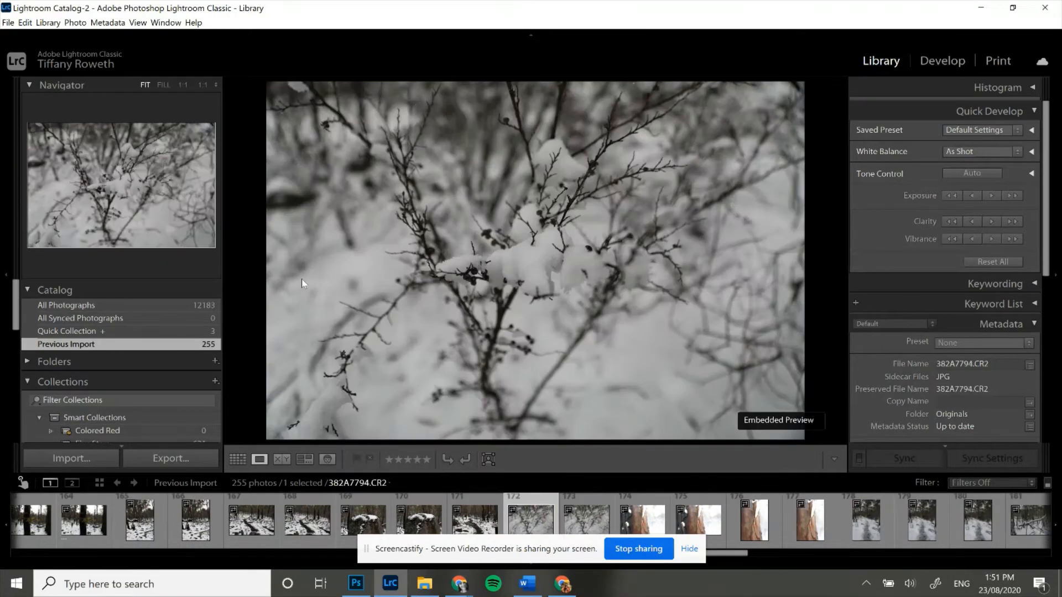
{"action": "key", "text": "Right"}
{"action": "key", "text": "3"}
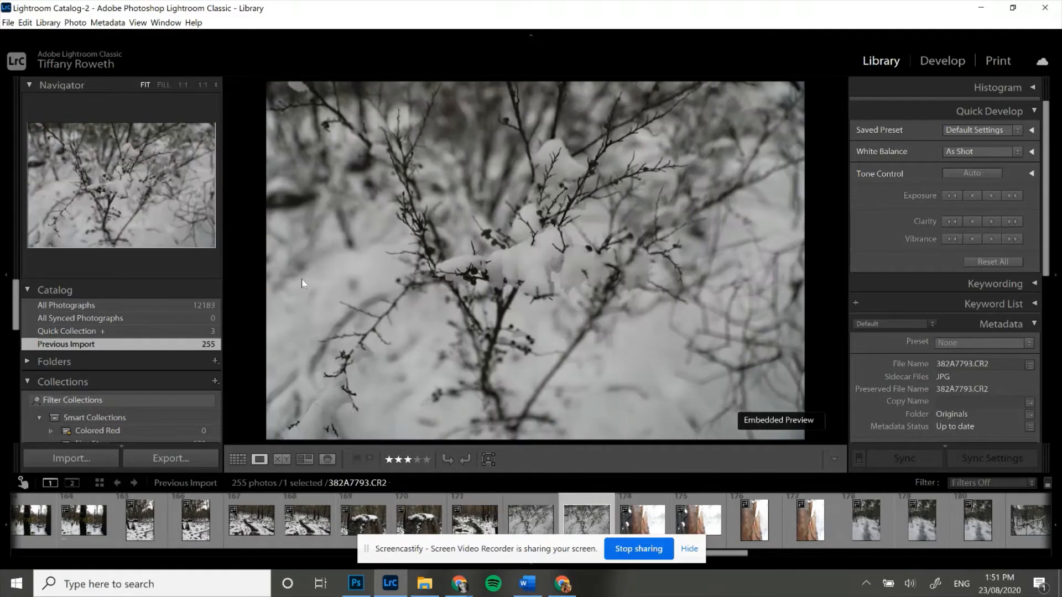
- Look through the close-ups of the icicle on the tree bark and the upright snowy forest shots
{"action": "key", "text": "Right"}
{"action": "key", "text": "Right"}
{"action": "key", "text": "Right"}
{"action": "key", "text": "Right"}
{"action": "key", "text": "Right"}
{"action": "key", "text": "Right"}
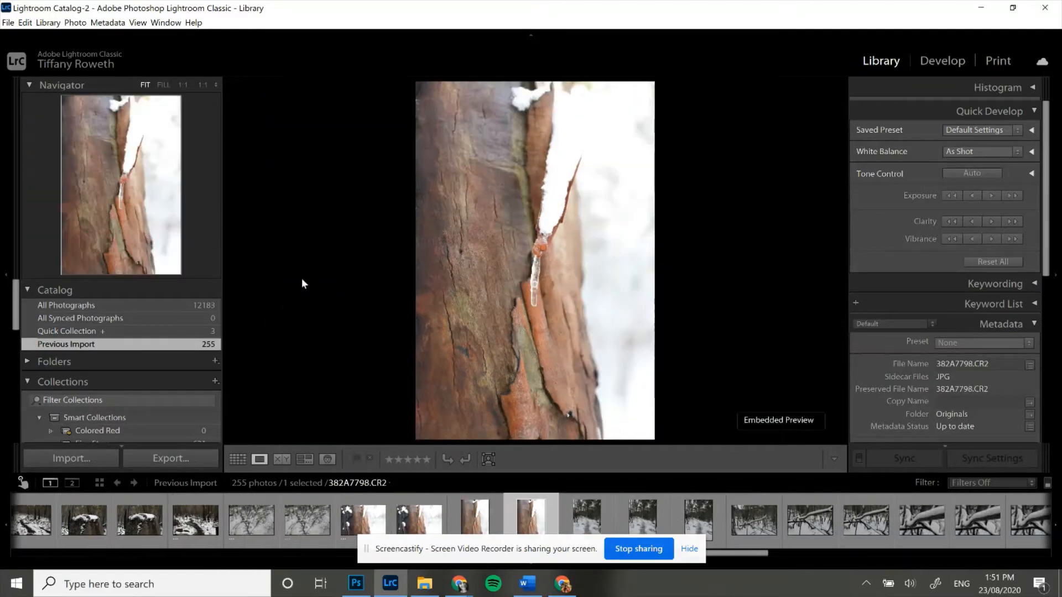
{"action": "key", "text": "Right"}
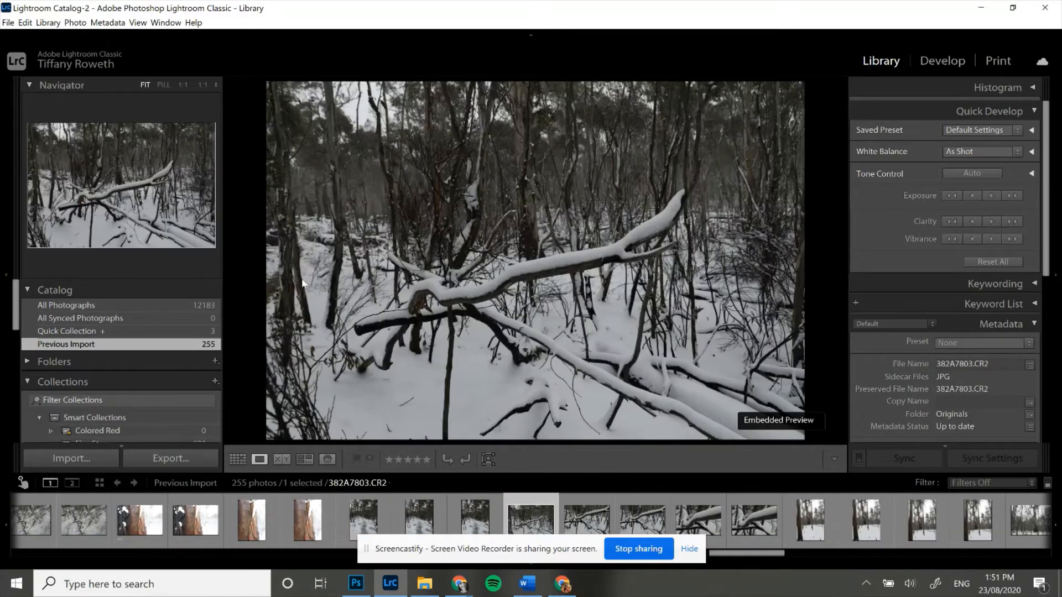
- Compare the landscape shots of the snow-covered fallen branches and rate the close-up 382A7806 three stars
{"action": "key", "text": "3"}
{"action": "key", "text": "Right"}
{"action": "key", "text": "Right"}
{"action": "key", "text": "Right"}
{"action": "key", "text": "Right"}
{"action": "key", "text": "Right"}
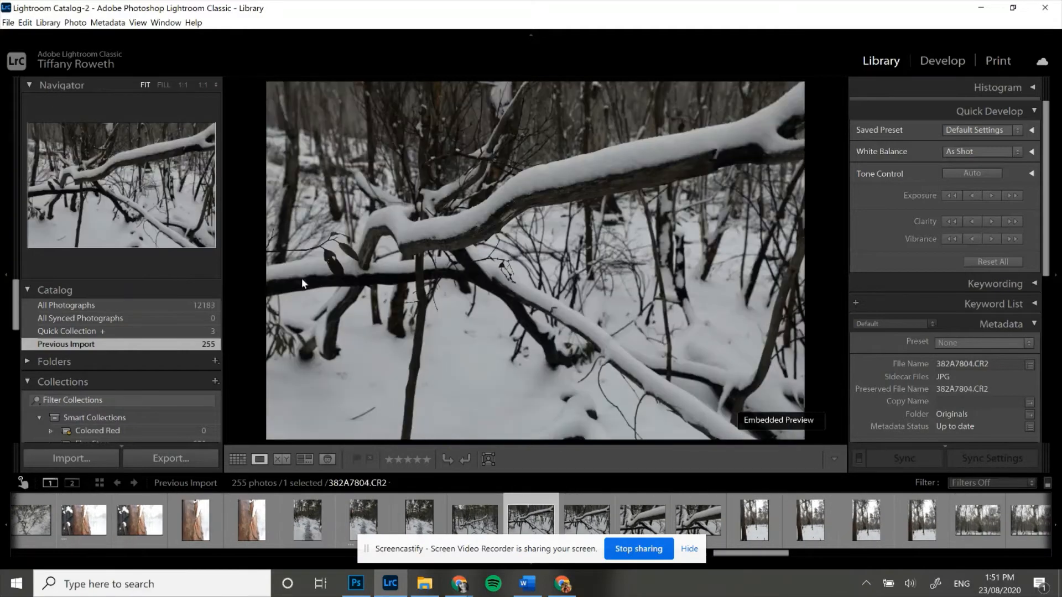
{"action": "key", "text": "Right"}
{"action": "key", "text": "Right"}
{"action": "key", "text": "Right"}
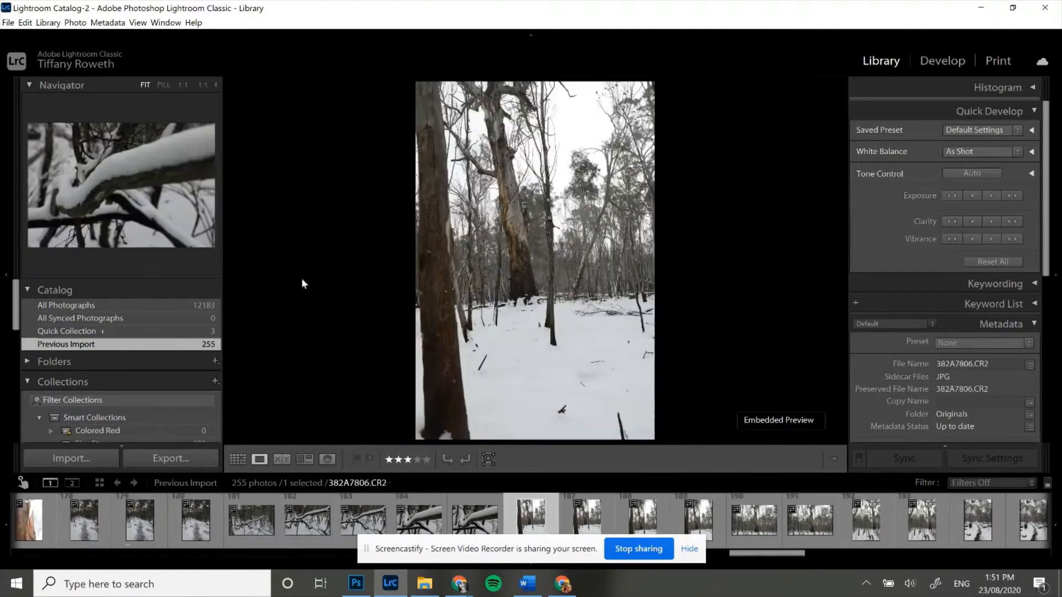
- Review the upright and landscape photos of the tall bare trees and the first upright shots of the snowy path
{"action": "key", "text": "Right"}
{"action": "key", "text": "Right"}
{"action": "key", "text": "Right"}
{"action": "key", "text": "Right"}
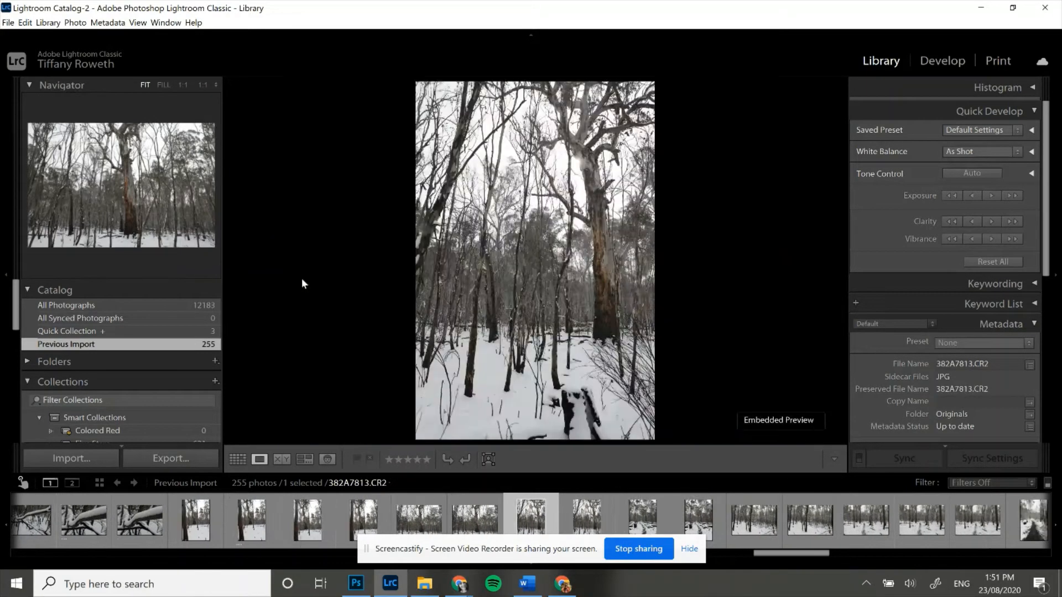
{"action": "key", "text": "Right"}
{"action": "key", "text": "Right"}
{"action": "key", "text": "Right"}
{"action": "key", "text": "Right"}
{"action": "key", "text": "Right"}
{"action": "key", "text": "Right"}
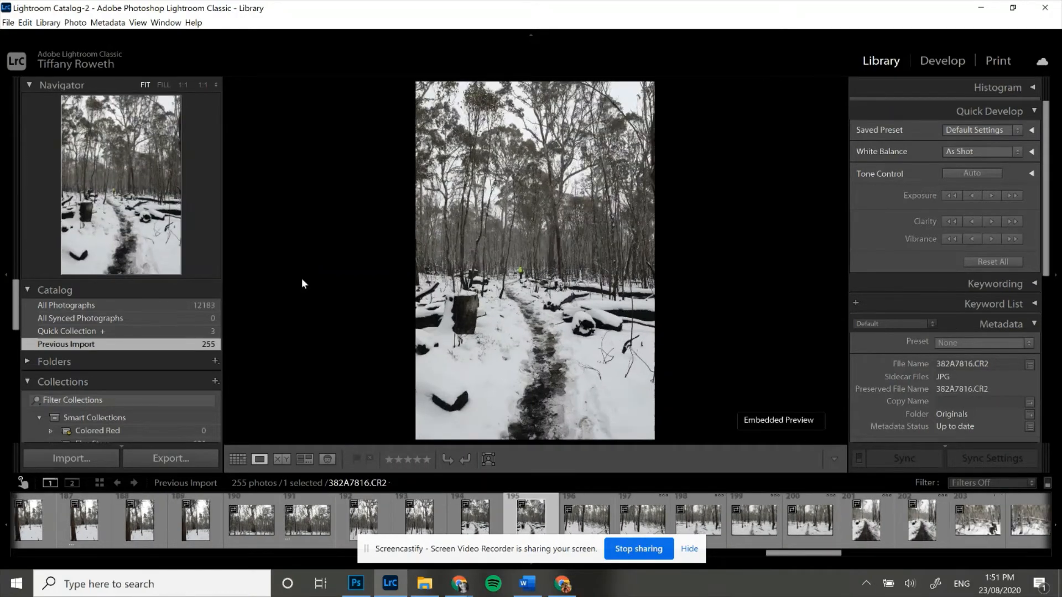
- Compare the landscape photos of the snowy forest and path and rate photo 382A7819 three stars
{"action": "key", "text": "Right"}
{"action": "key", "text": "Right"}
{"action": "key", "text": "Right"}
{"action": "key", "text": "Right"}
{"action": "key", "text": "Right"}
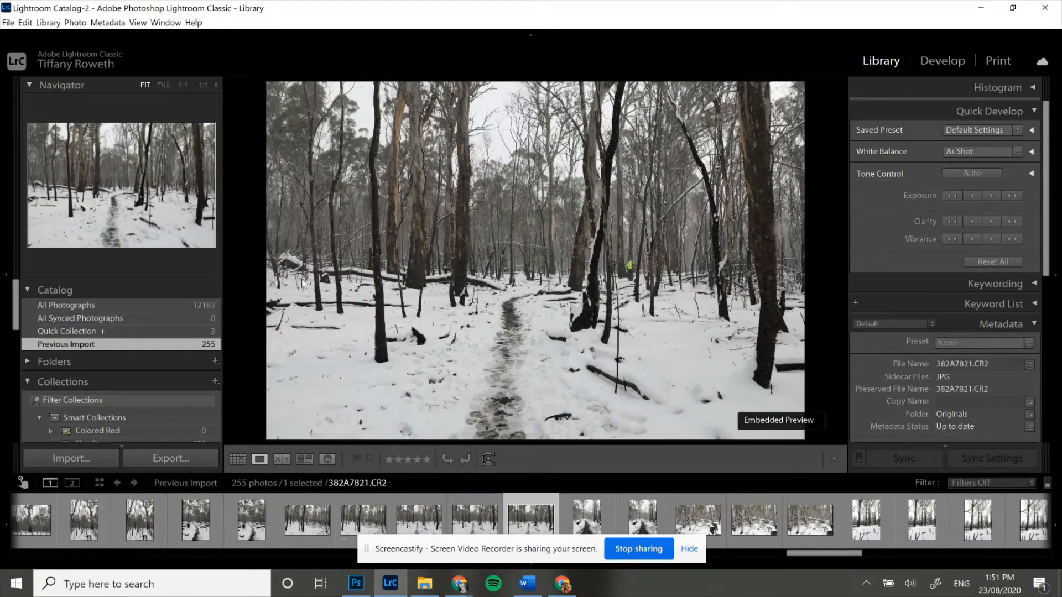
{"action": "key", "text": "3"}
- Review the fallen log shots, the upright burnt trees and the first photos of the hiker in the yellow jacket
{"action": "key", "text": "Right"}
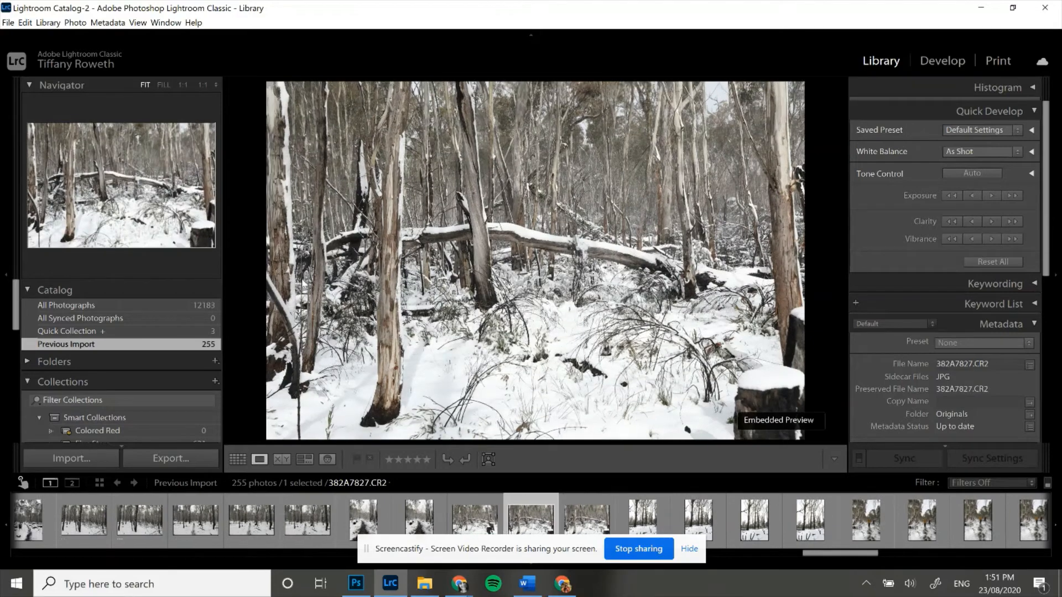
{"action": "key", "text": "Right"}
{"action": "key", "text": "Right"}
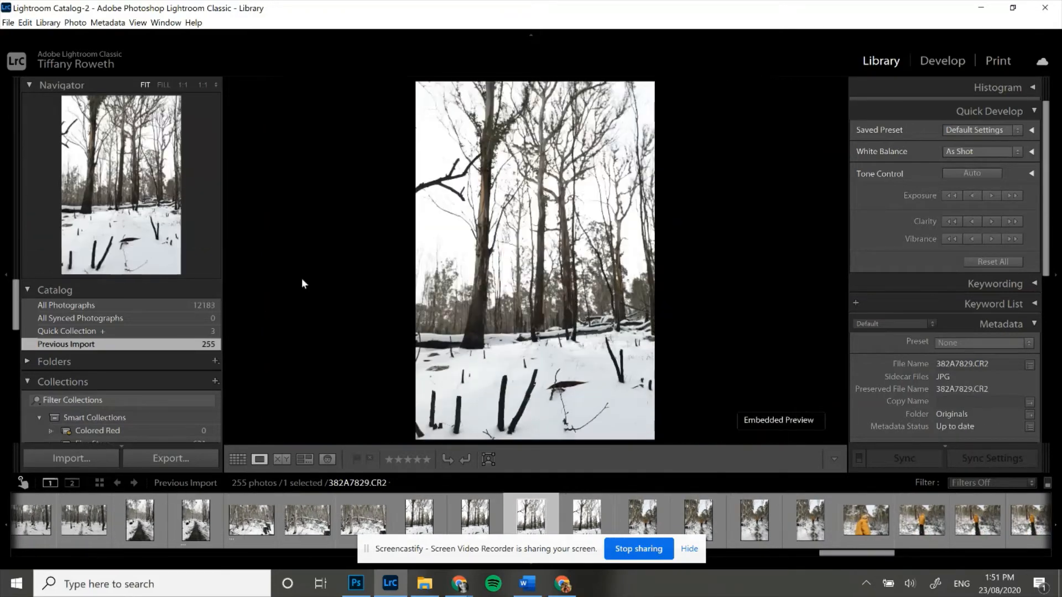
{"action": "key", "text": "Right"}
{"action": "key", "text": "Right"}
{"action": "key", "text": "Right"}
{"action": "key", "text": "Right"}
{"action": "key", "text": "Right"}
{"action": "key", "text": "Right"}
{"action": "key", "text": "Right"}
{"action": "key", "text": "Right"}
{"action": "key", "text": "Right"}
{"action": "key", "text": "Right"}
{"action": "key", "text": "Right"}
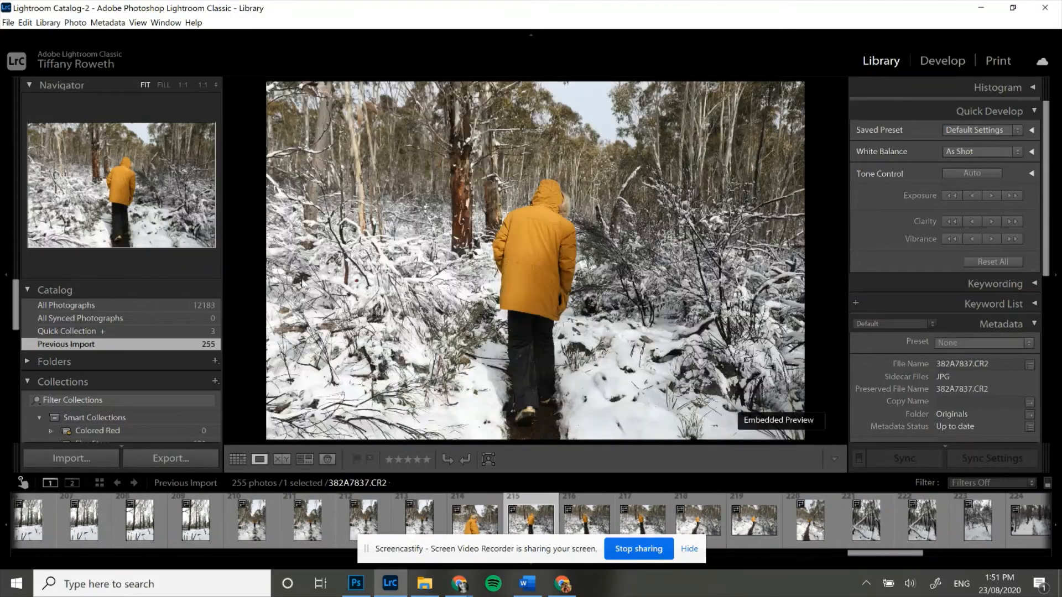
- Examine the remaining yellow-jacket walking shots, the upright crossed branches and the snow-laden branches beside the path
{"action": "key", "text": "Right"}
{"action": "key", "text": "Right"}
{"action": "key", "text": "Right"}
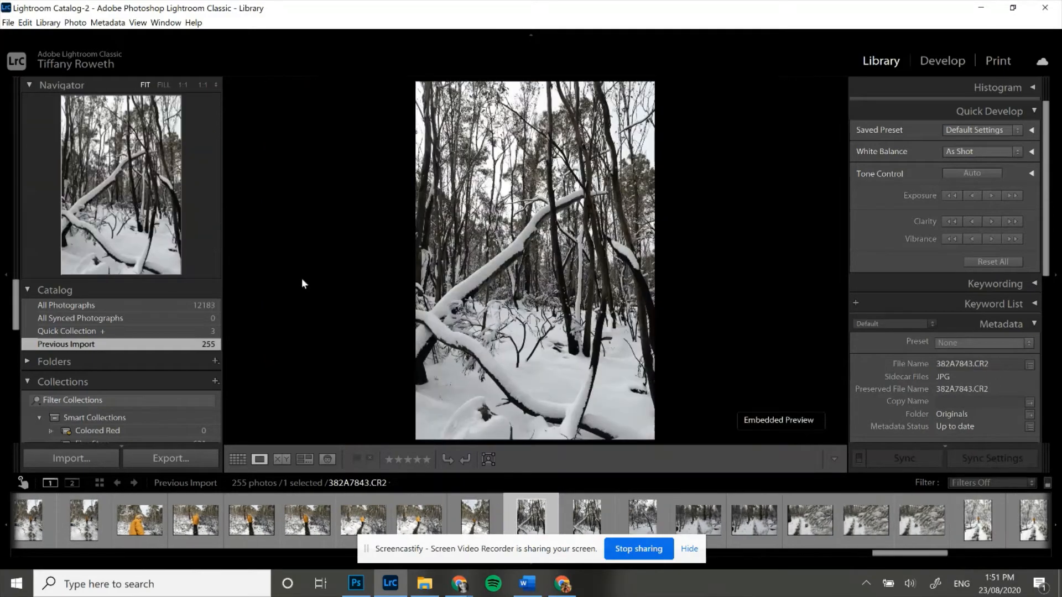
{"action": "key", "text": "Right"}
{"action": "key", "text": "Right"}
{"action": "key", "text": "Right"}
{"action": "key", "text": "Right"}
{"action": "key", "text": "Right"}
{"action": "key", "text": "Right"}
{"action": "key", "text": "Right"}
{"action": "key", "text": "Right"}
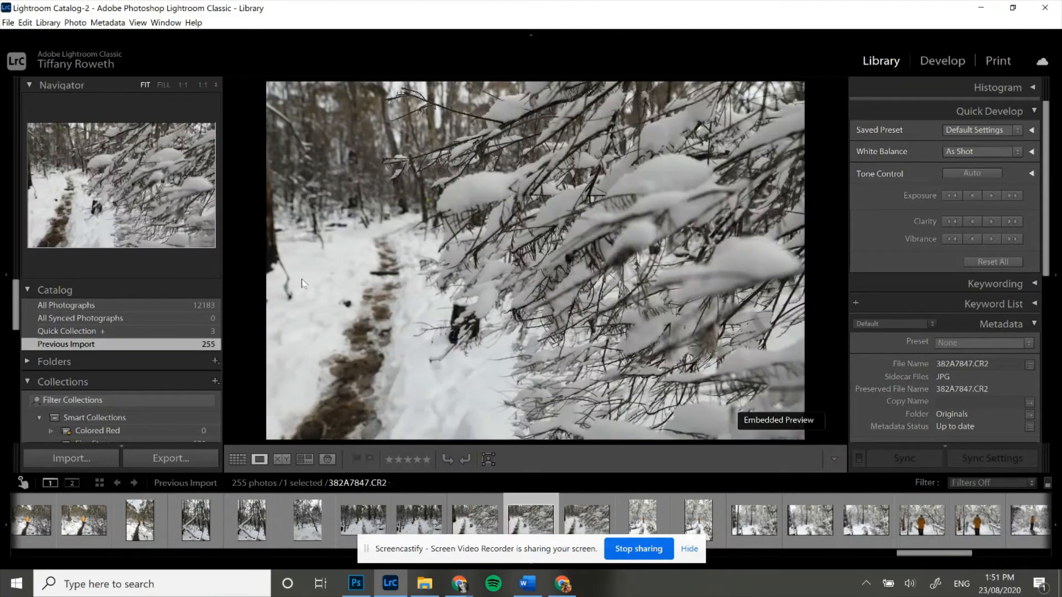
{"action": "key", "text": "Right"}
{"action": "key", "text": "Right"}
{"action": "key", "text": "Right"}
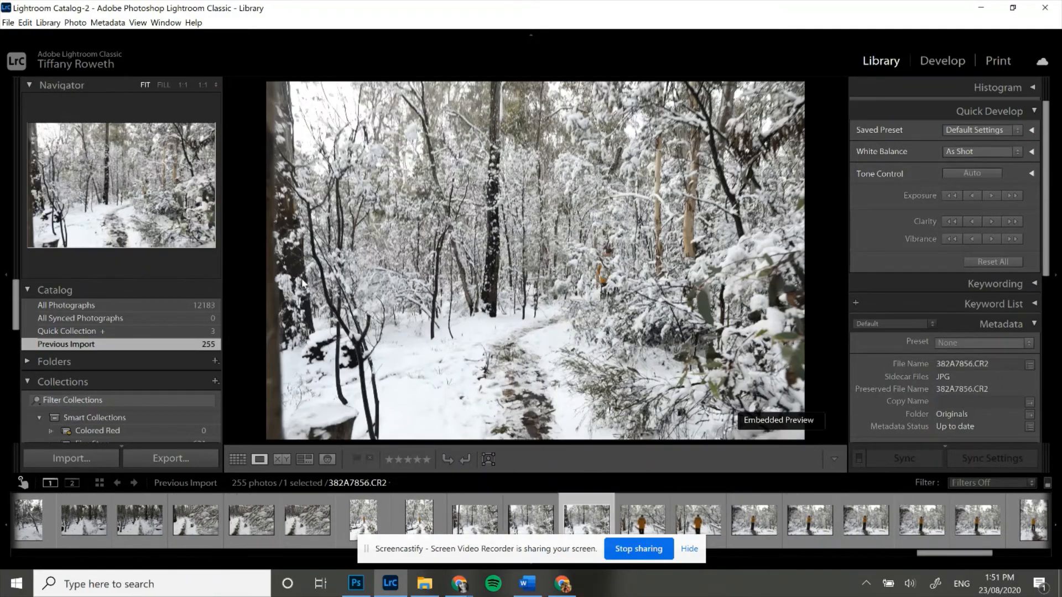
- Compare the near-identical landscape shots of the path through the snowy bush and flag one of them as rejected
{"action": "key", "text": "Right"}
{"action": "key", "text": "Right"}
{"action": "key", "text": "Right"}
{"action": "key", "text": "Right"}
{"action": "key", "text": "Right"}
{"action": "key", "text": "Right"}
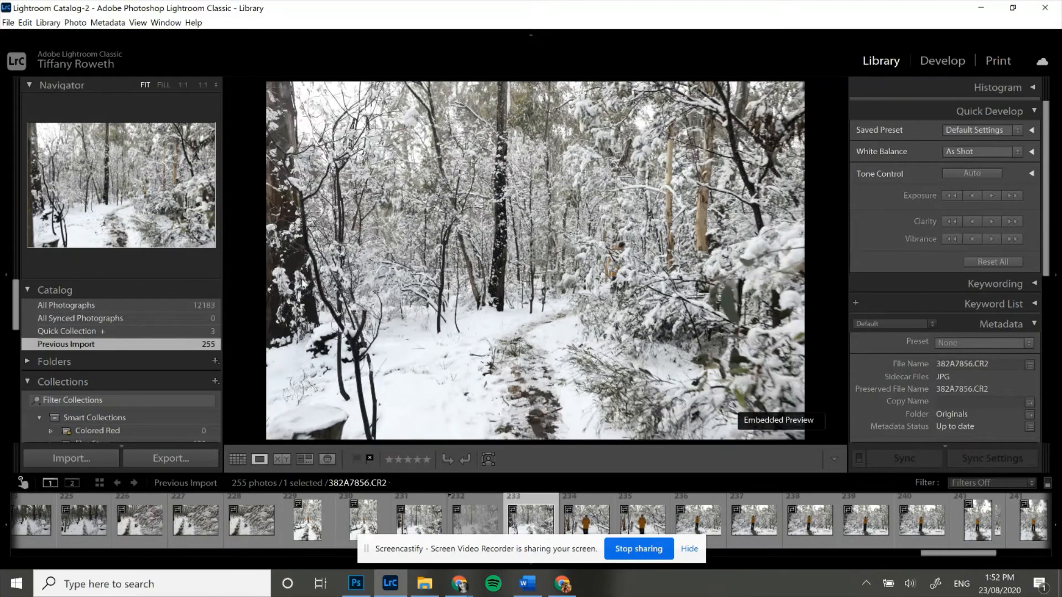
- Review the landscape and upright photos of the yellow-jacketed hiker seen from behind on the snowy track
{"action": "key", "text": "Right"}
{"action": "key", "text": "Right"}
{"action": "key", "text": "Right"}
{"action": "key", "text": "Right"}
{"action": "key", "text": "Right"}
{"action": "key", "text": "Right"}
{"action": "key", "text": "Right"}
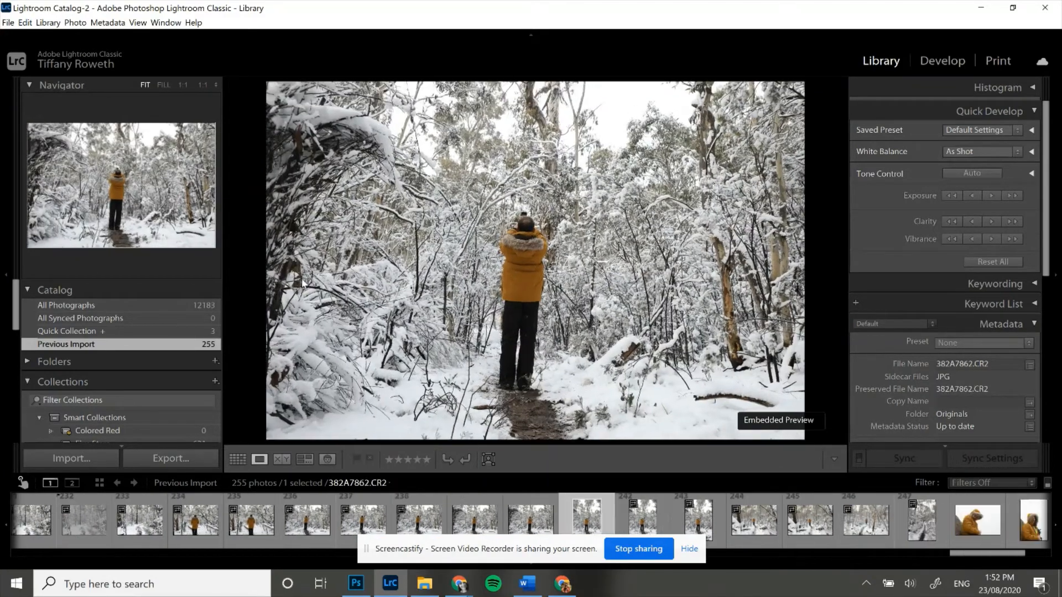
{"action": "key", "text": "Right"}
{"action": "key", "text": "Right"}
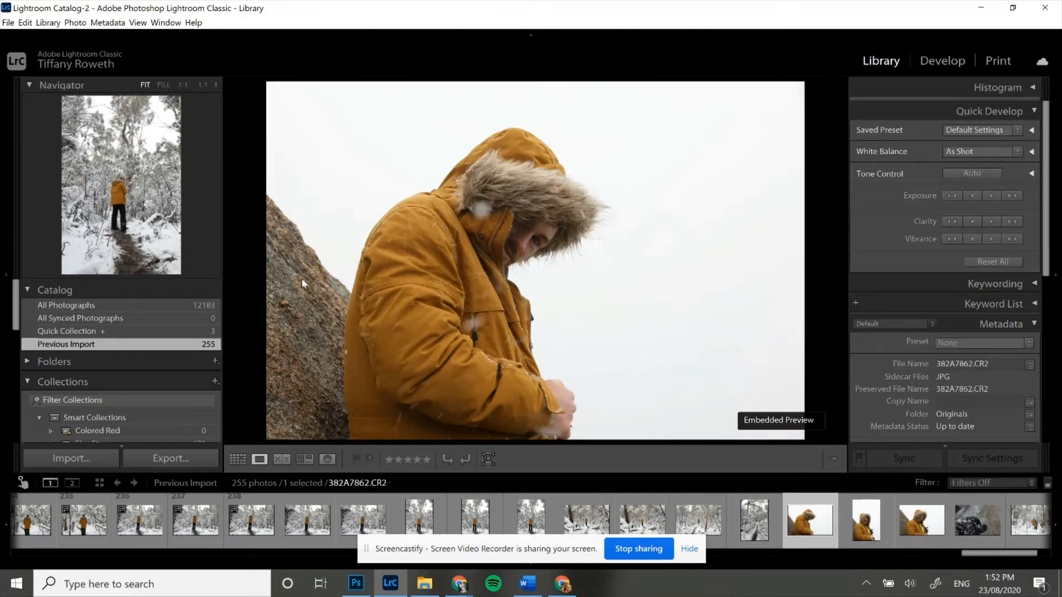
- Compare the hooded portraits in the yellow jacket and rate the snow-covered glove close-up 382A7876 three stars
{"action": "key", "text": "Left"}
{"action": "key", "text": "Right"}
{"action": "key", "text": "Right"}
{"action": "key", "text": "Right"}
{"action": "key", "text": "Right"}
{"action": "key", "text": "Right"}
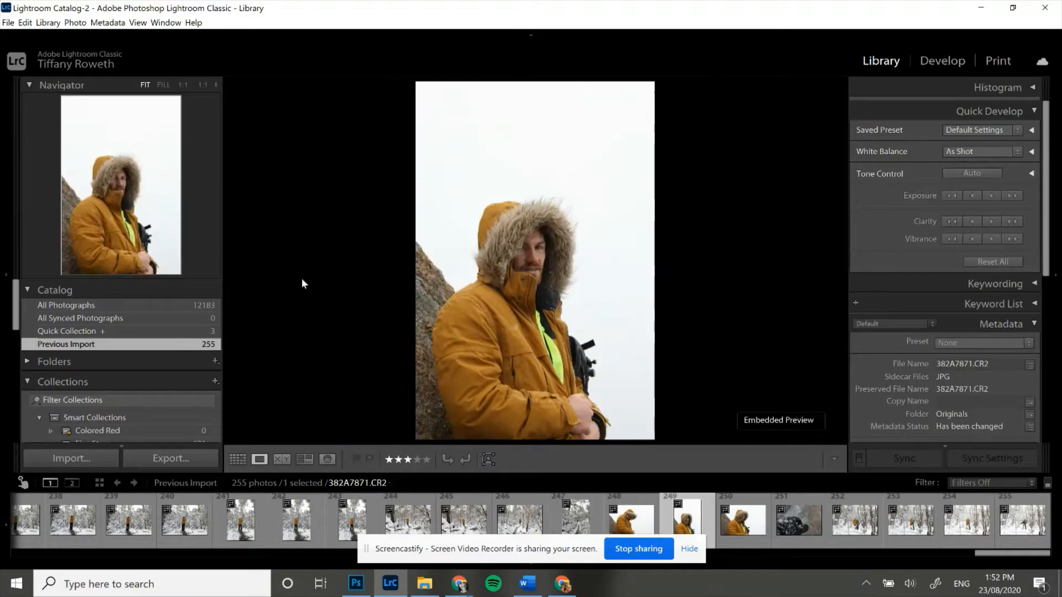
{"action": "key", "text": "Left"}
{"action": "key", "text": "3"}
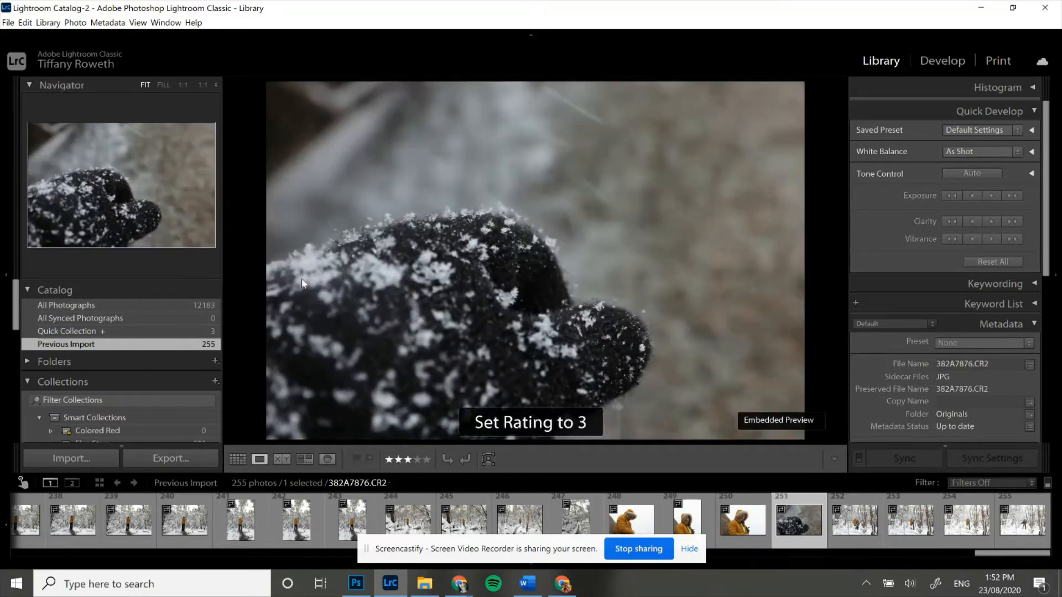
- Inspect the glove close-up and compare the landscape photos of the couple standing among the snowy trees
{"action": "key", "text": "Right"}
{"action": "key", "text": "Left"}
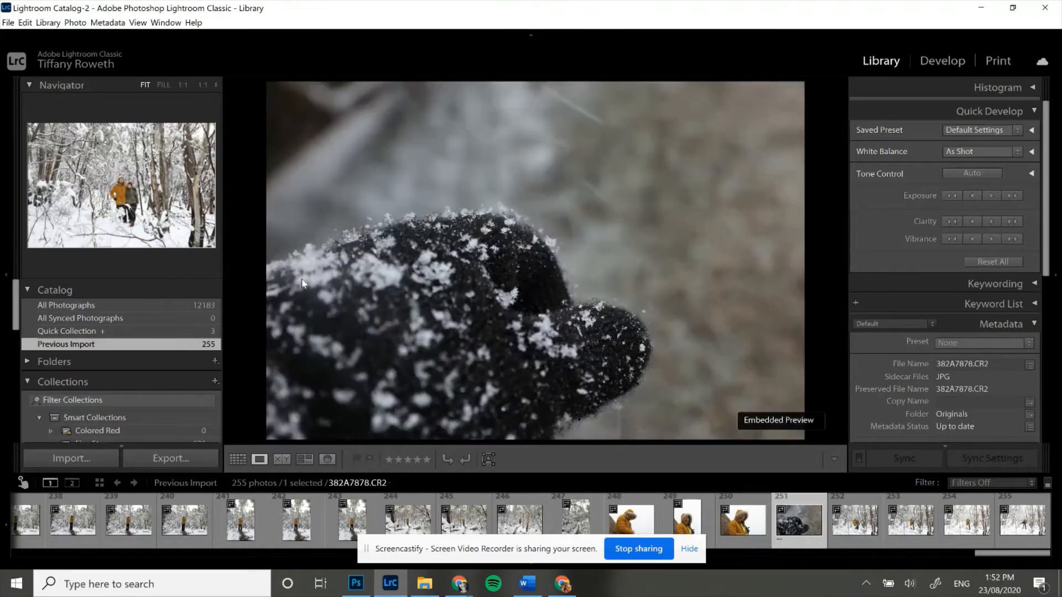
{"action": "left_click", "coordinate": [303, 284]}
{"action": "left_click_drag", "start_coordinate": [518, 278], "coordinate": [486, 408]}
{"action": "key", "text": "Right"}
{"action": "key", "text": "Right"}
{"action": "key", "text": "Right"}
{"action": "key", "text": "Right"}
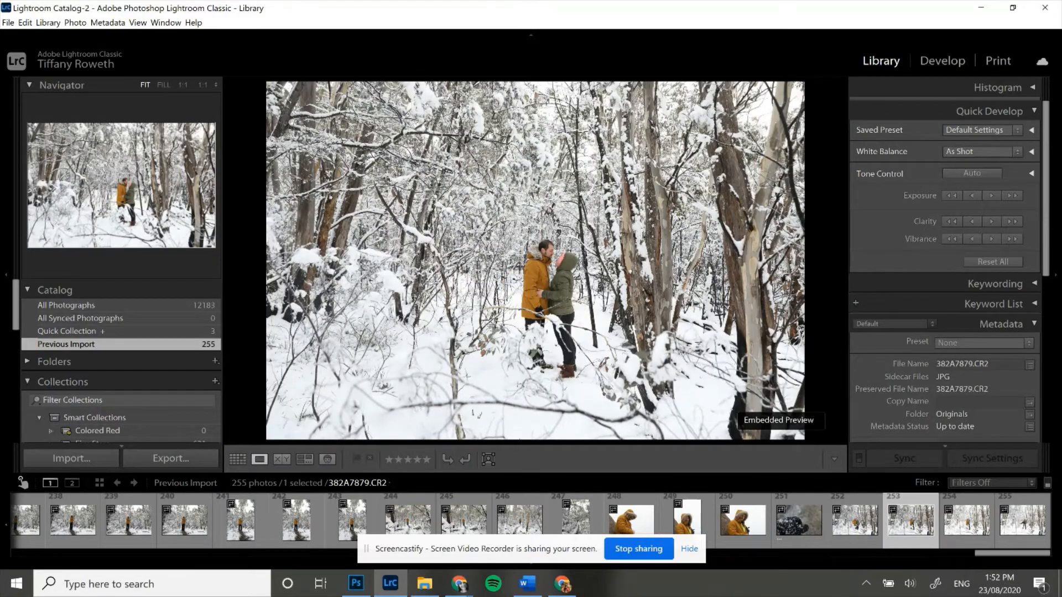
{"action": "key", "text": "Left"}
{"action": "key", "text": "Left"}
{"action": "key", "text": "Left"}
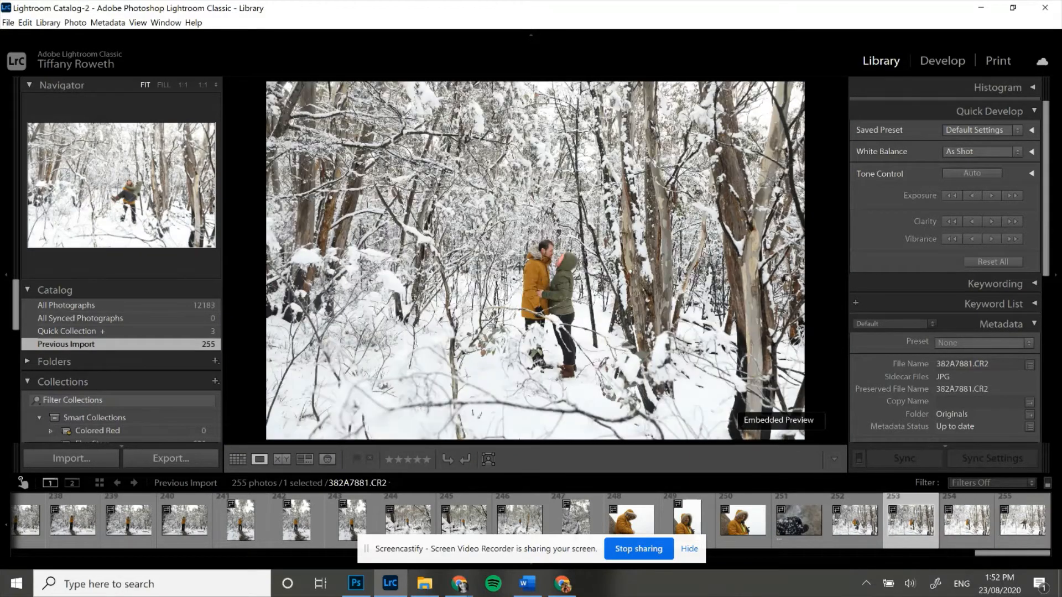
{"action": "key", "text": "Right"}
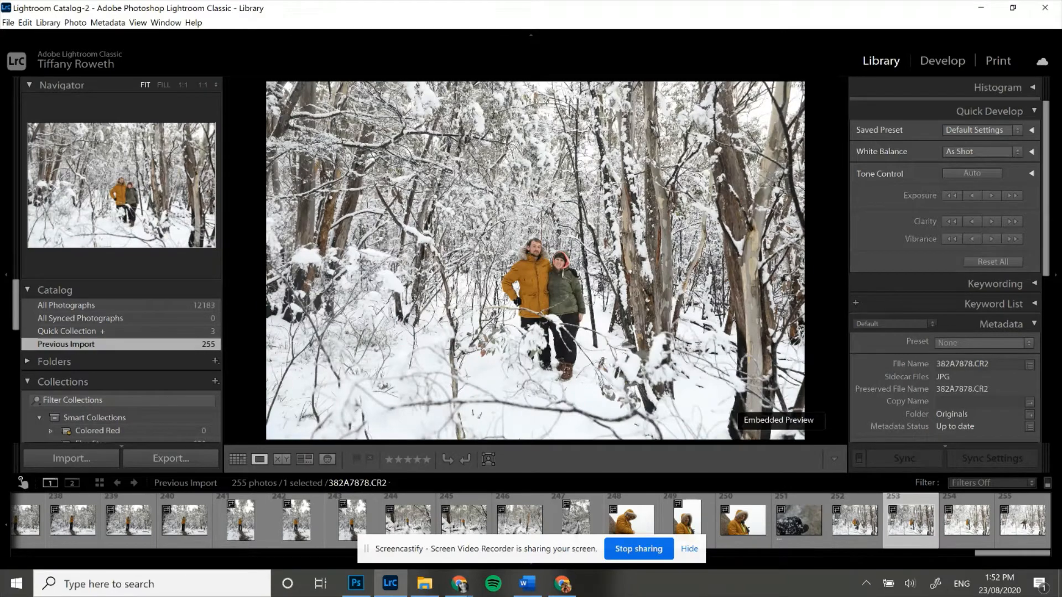
- Look back over the earlier portraits and hiker shots, and give the snow-covered glove close-up its three-star rating again
{"action": "key", "text": "Left"}
{"action": "key", "text": "Left"}
{"action": "key", "text": "Left"}
{"action": "key", "text": "Left"}
{"action": "key", "text": "Left"}
{"action": "key", "text": "Left"}
{"action": "key", "text": "Left"}
{"action": "key", "text": "Left"}
{"action": "key", "text": "Left"}
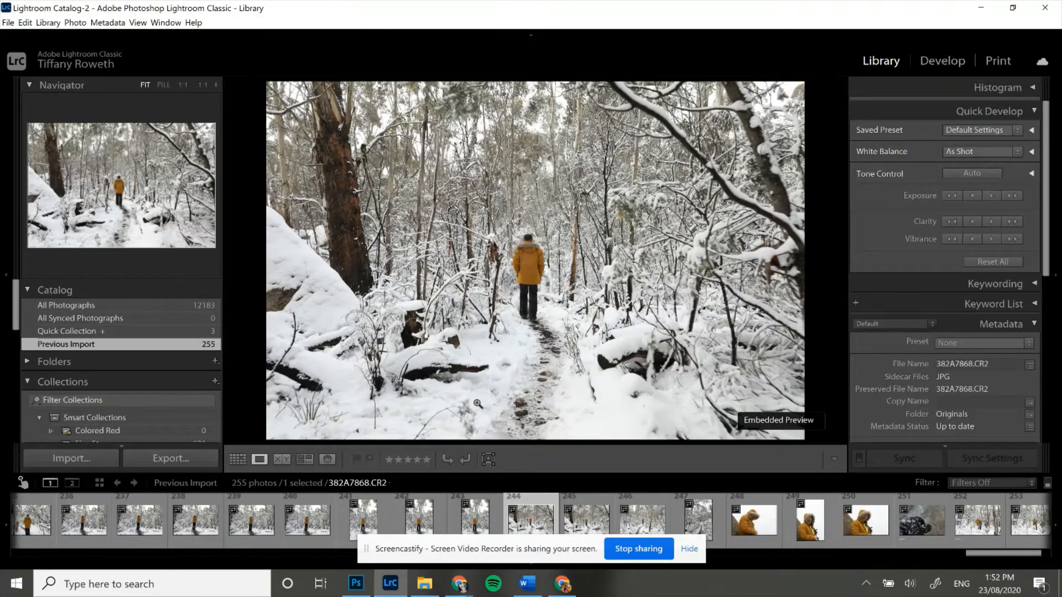
{"action": "left_click", "coordinate": [930, 533]}
{"action": "key", "text": "3"}
- Open the forest photo 382A7819 in the Develop module and filter the filmstrip to show only rated photos
{"action": "left_click_drag", "start_coordinate": [1008, 553], "coordinate": [840, 553]}
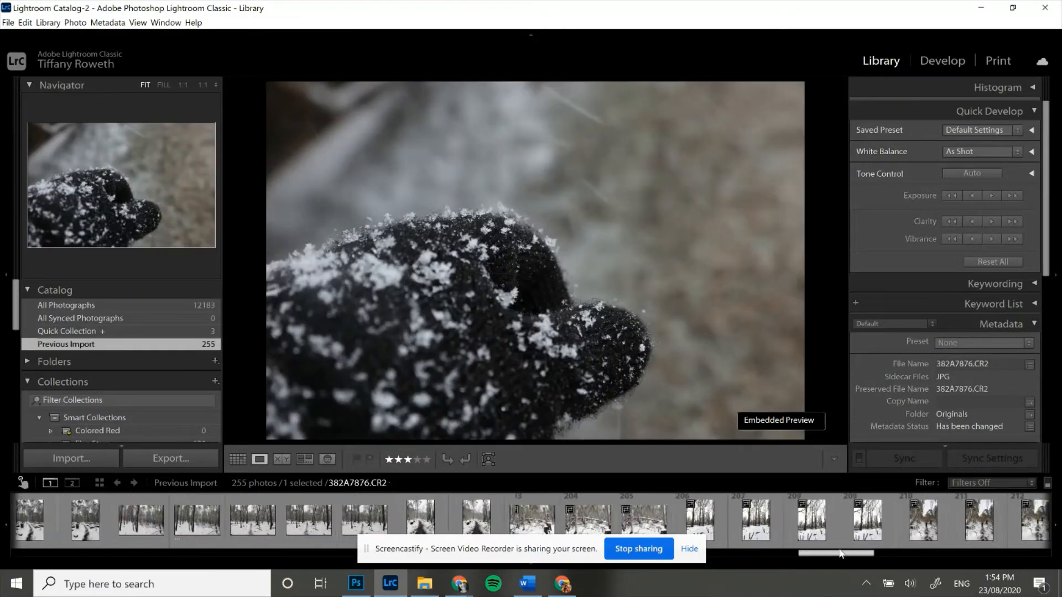
{"action": "left_click", "coordinate": [208, 520]}
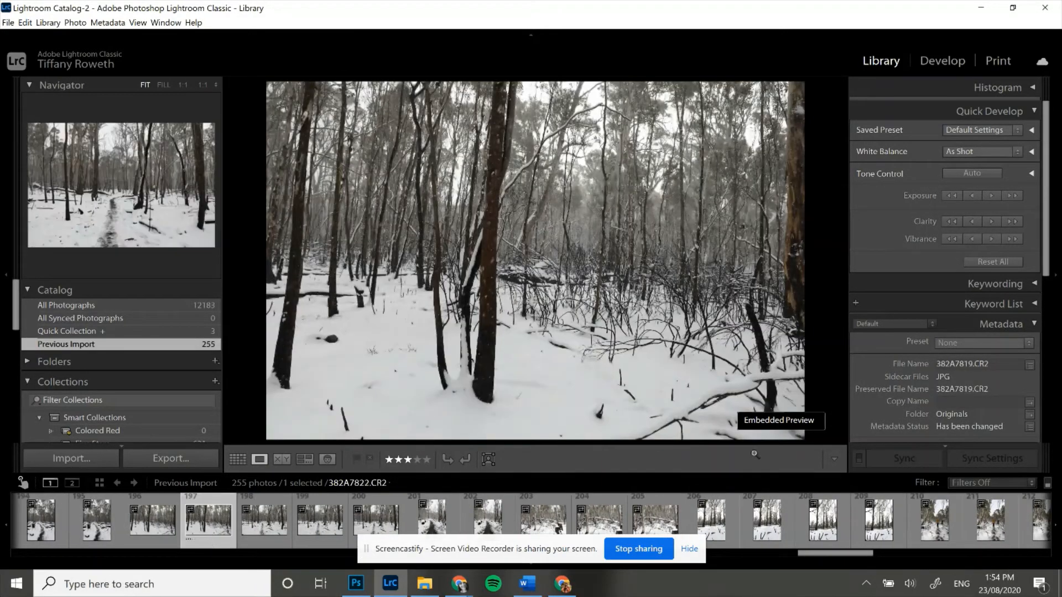
{"action": "left_click", "coordinate": [945, 59]}
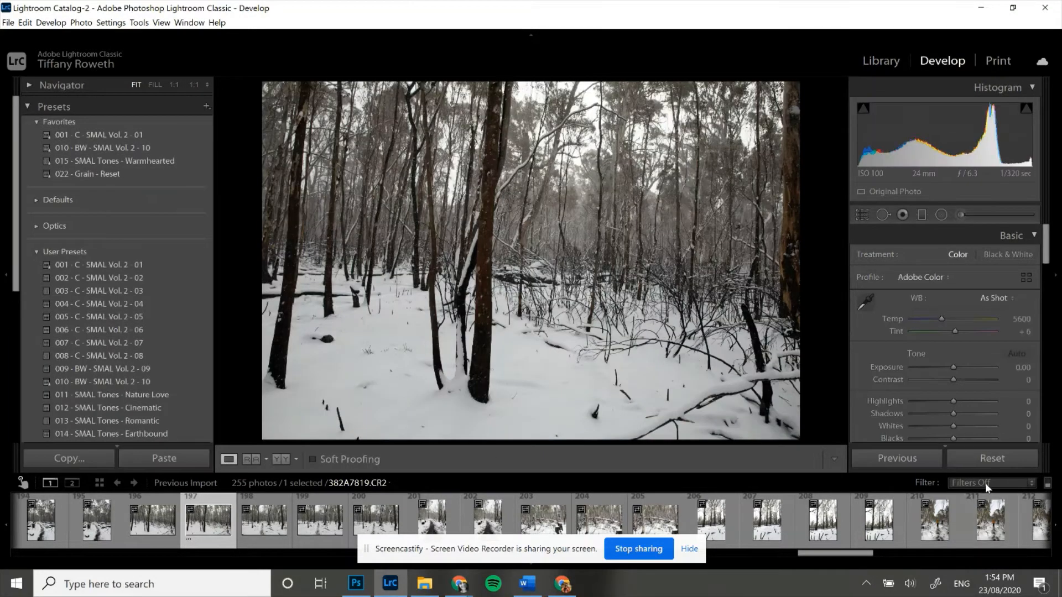
{"action": "left_click", "coordinate": [985, 483]}
{"action": "left_click", "coordinate": [987, 411]}
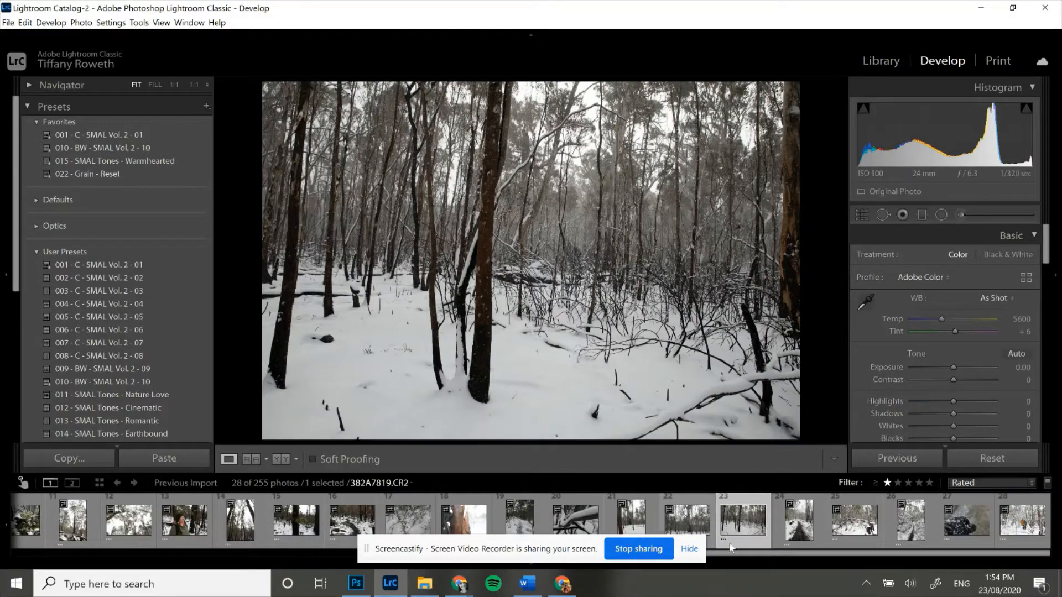
- On the first rated photo, 382A7629, set Exposure +0.61, Highlights -46, Shadows +24, Whites -39, Blacks +13 and Temp 4805
{"action": "left_click_drag", "start_coordinate": [778, 554], "coordinate": [183, 551]}
{"action": "left_click", "coordinate": [50, 523]}
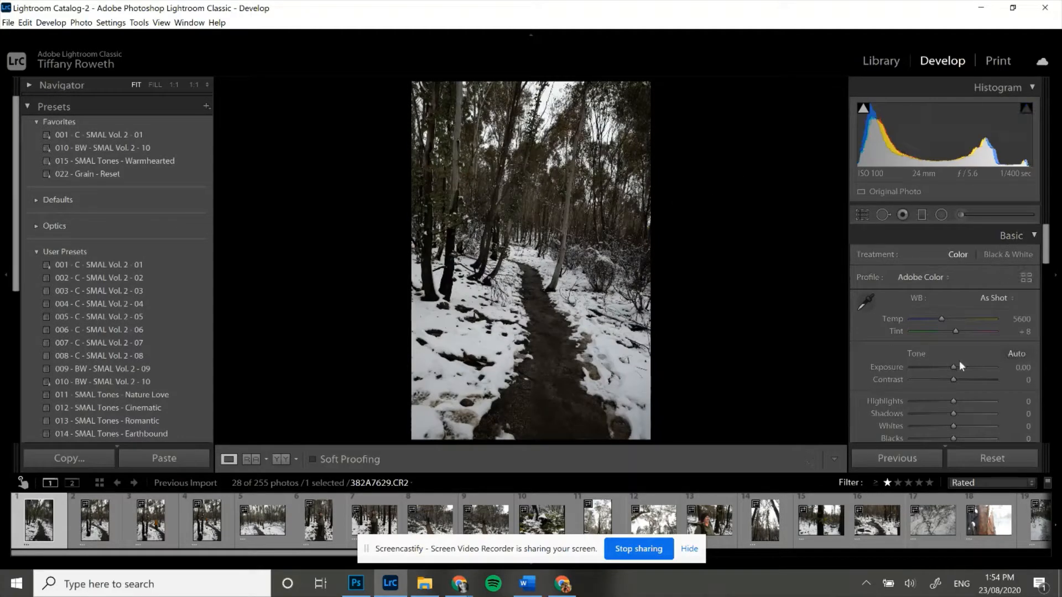
{"action": "left_click_drag", "start_coordinate": [954, 368], "coordinate": [959, 369]}
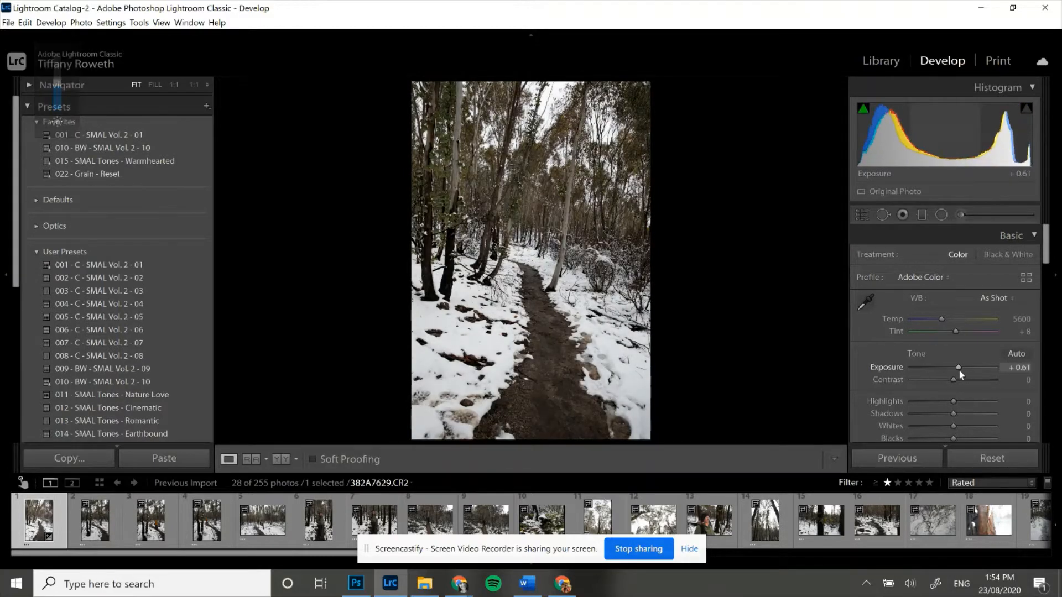
{"action": "left_click_drag", "start_coordinate": [928, 403], "coordinate": [937, 426]}
{"action": "left_click_drag", "start_coordinate": [954, 438], "coordinate": [965, 417]}
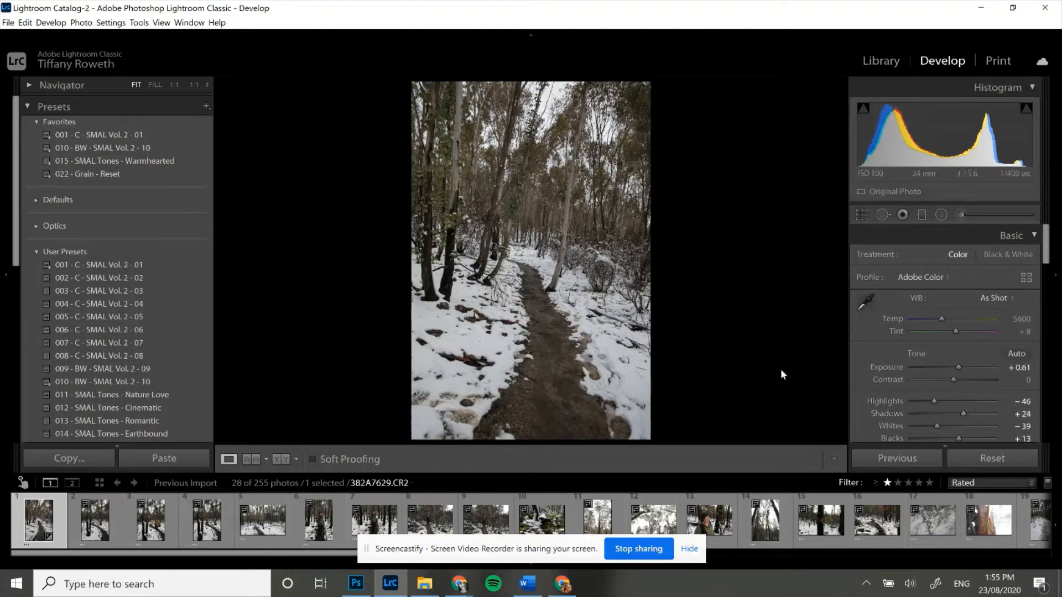
{"action": "scroll", "coordinate": [985, 349], "scroll_direction": "down", "scroll_amount": 1}
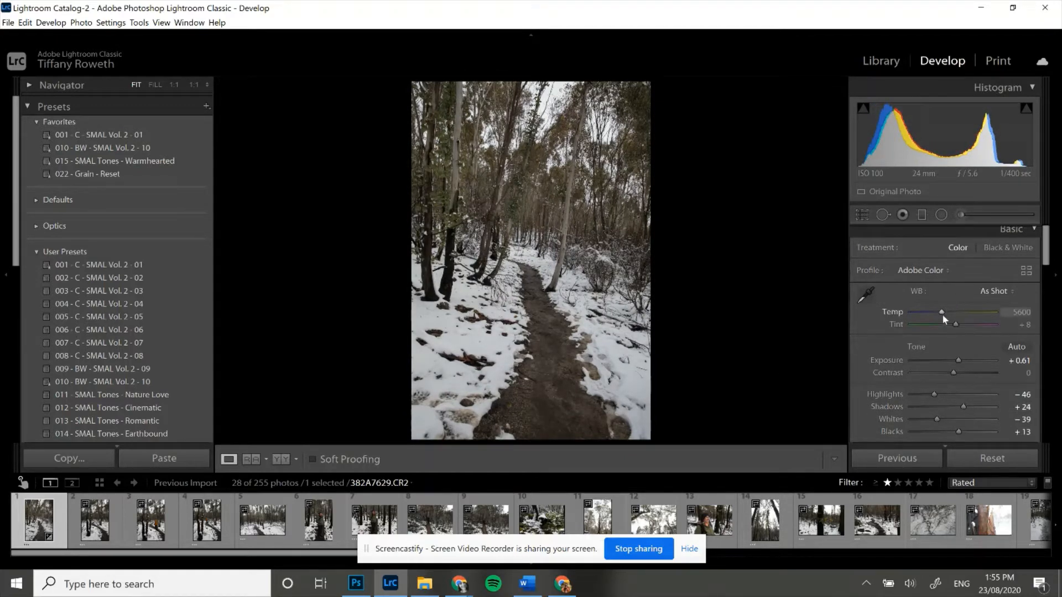
{"action": "mouse_move", "coordinate": [942, 312]}
{"action": "left_mouse_down"}
{"action": "mouse_move", "coordinate": [1014, 313]}
{"action": "mouse_move", "coordinate": [924, 311]}
{"action": "mouse_move", "coordinate": [936, 312]}
{"action": "left_mouse_up"}
- Synchronize the first rated photo's develop settings to the second one, keeping the checked categories as they are
{"action": "left_click", "coordinate": [117, 518]}
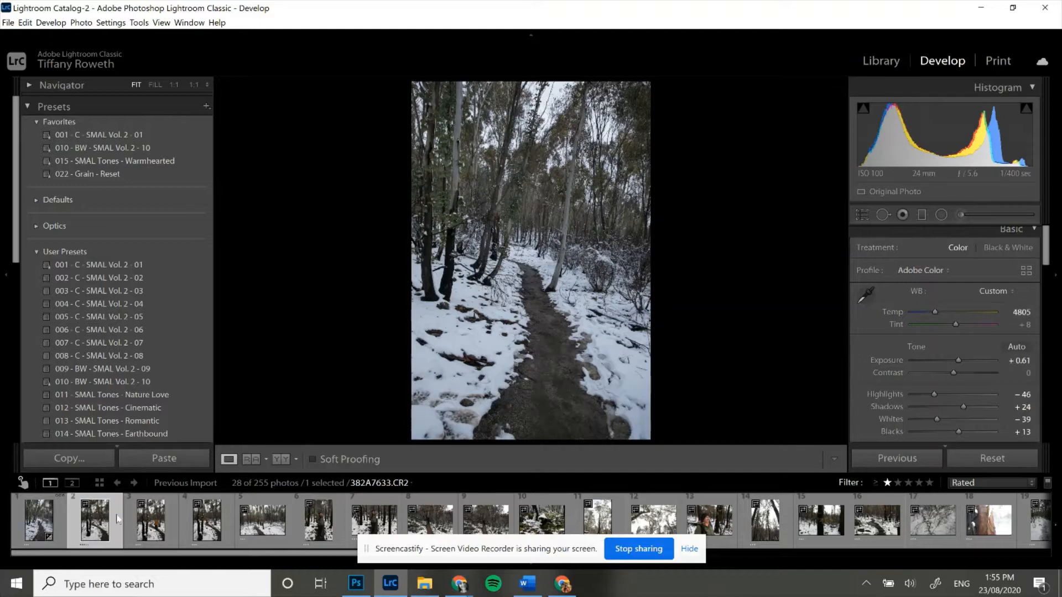
{"action": "left_click", "coordinate": [59, 524]}
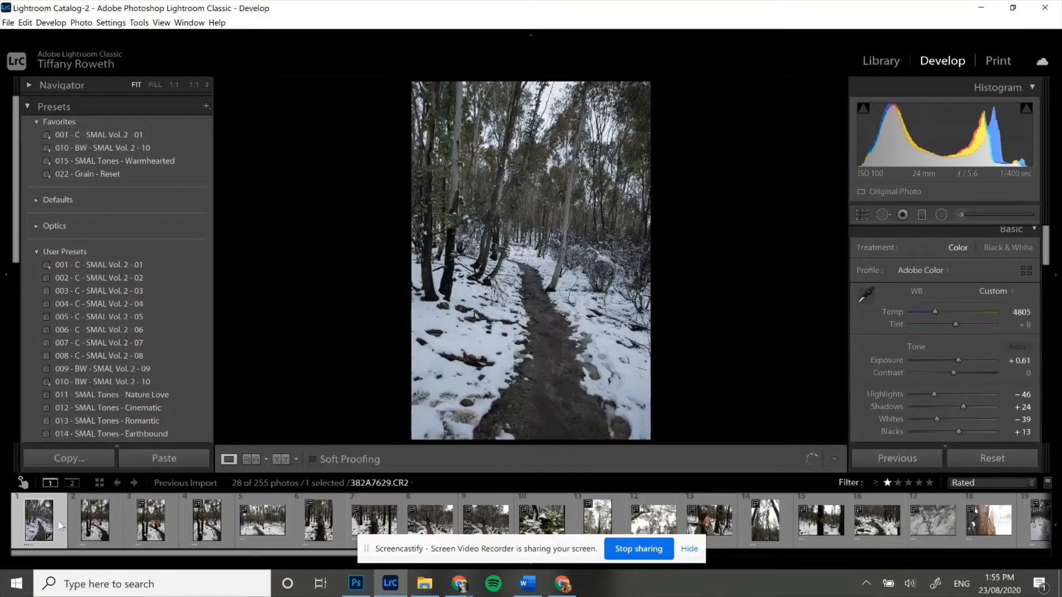
{"action": "key", "text": "shift+Right"}
{"action": "left_click", "coordinate": [884, 459]}
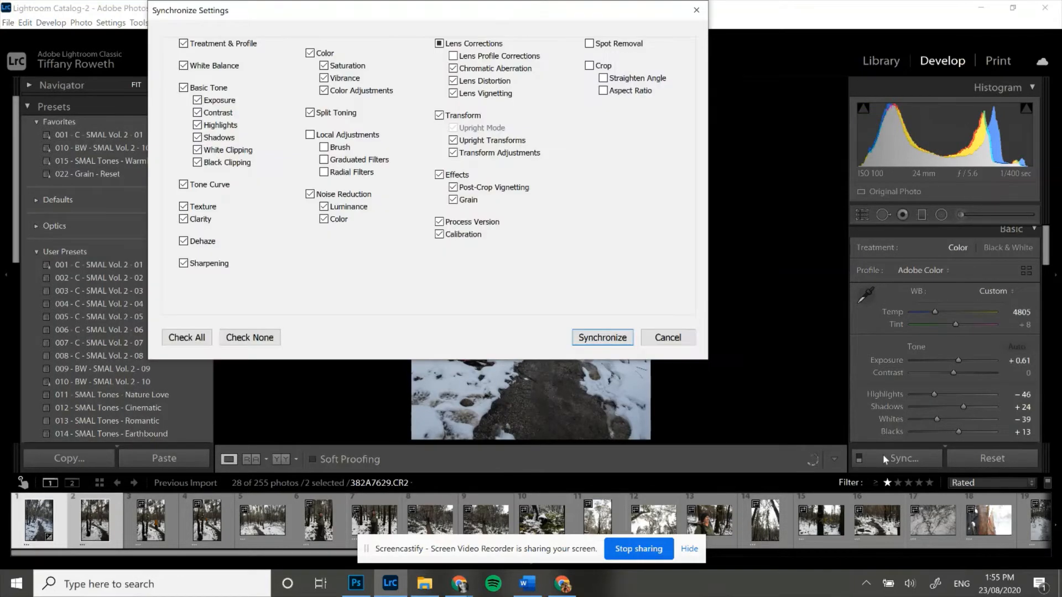
{"action": "left_click", "coordinate": [603, 337]}
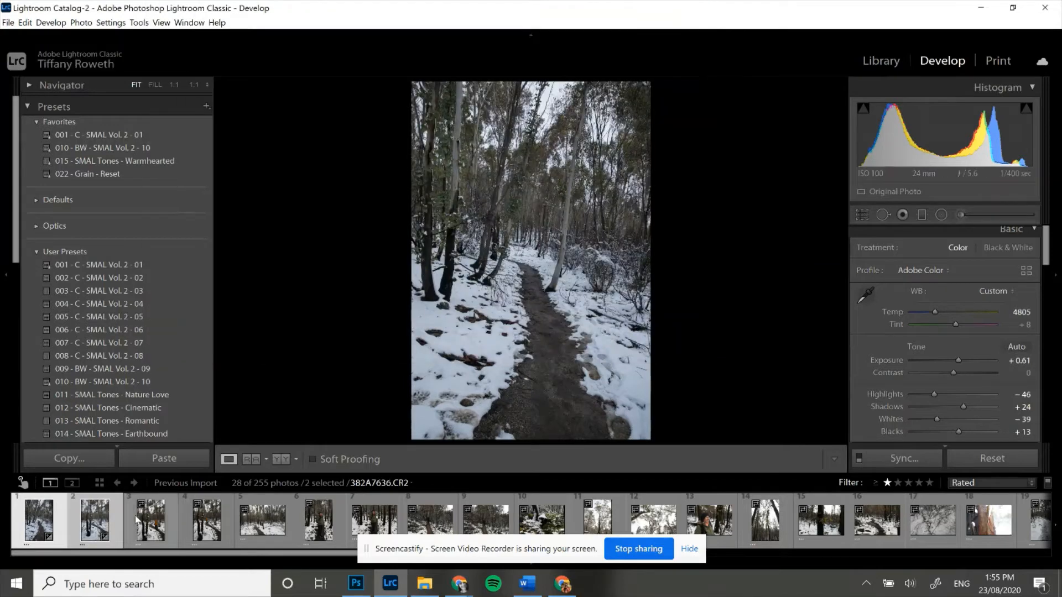
- Compare the second rated photo's before and after versions side by side, then return to the single-photo view
{"action": "left_click", "coordinate": [110, 528]}
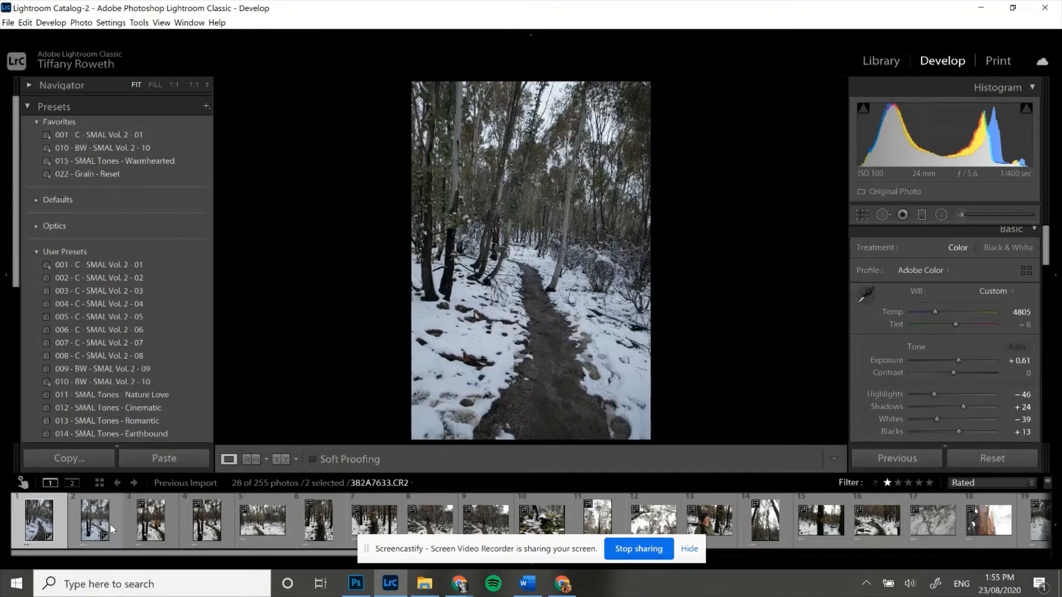
{"action": "left_click", "coordinate": [281, 462]}
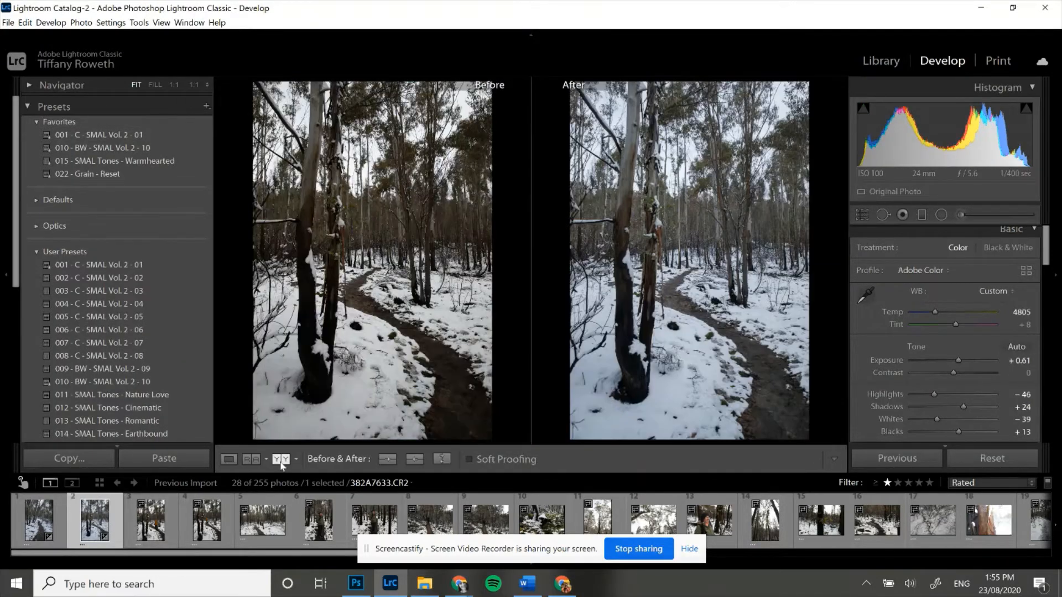
{"action": "left_click", "coordinate": [229, 460]}
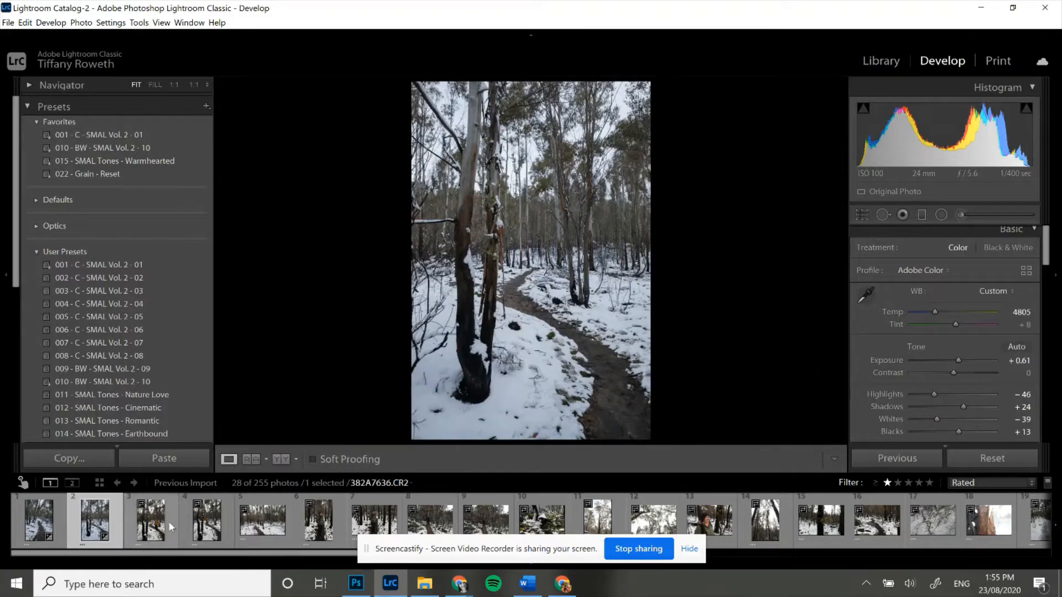
- Synchronize the second rated photo's develop settings to the third and fourth photos, keeping the checked categories as they are
{"action": "left_click", "coordinate": [150, 520]}
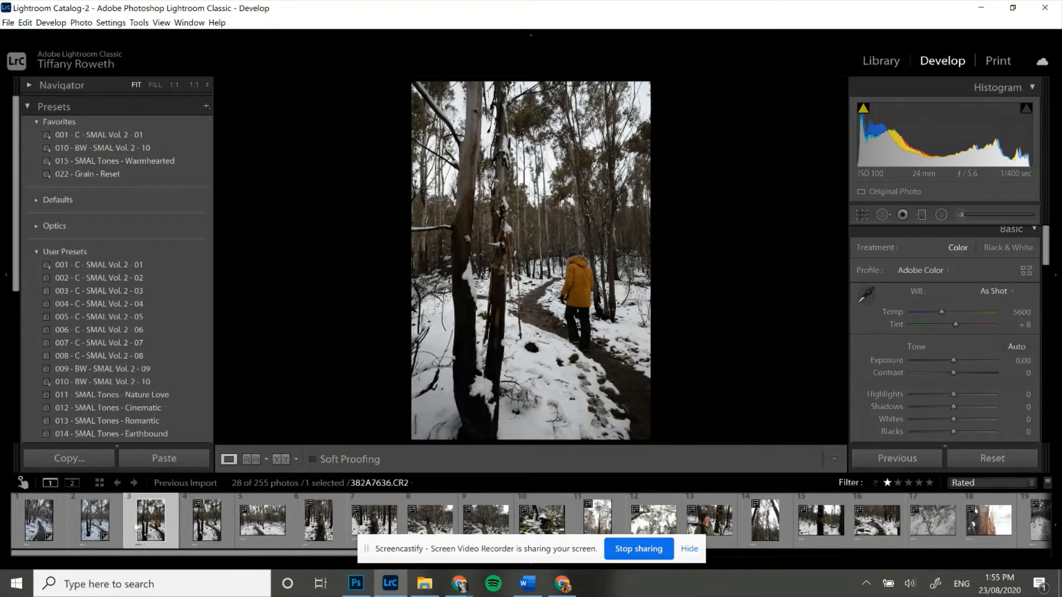
{"action": "left_click", "coordinate": [94, 520]}
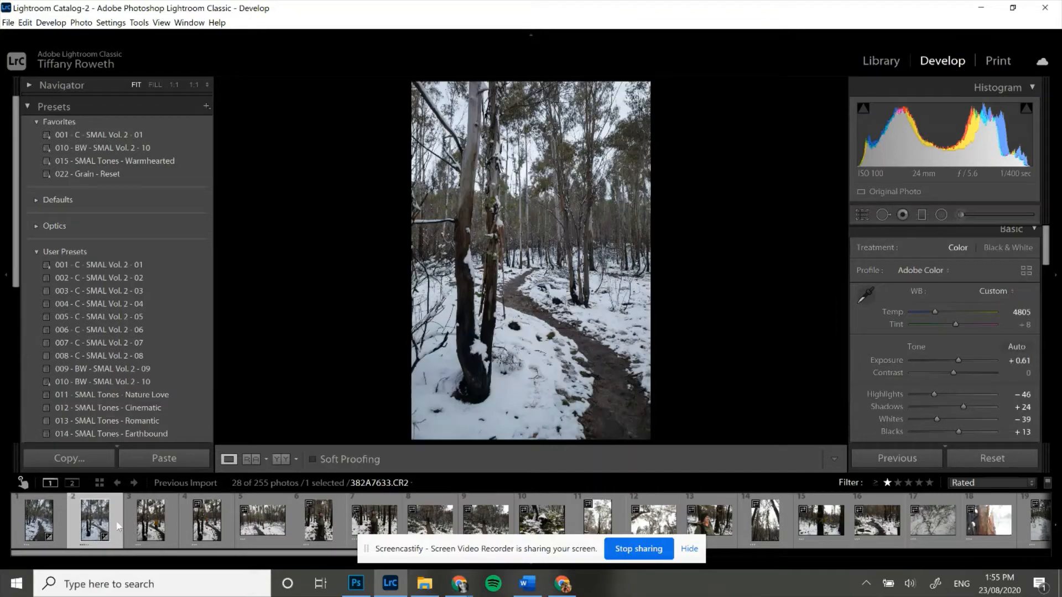
{"action": "left_click", "coordinate": [206, 520], "text": "shift"}
{"action": "left_click", "coordinate": [881, 464]}
{"action": "left_click", "coordinate": [604, 350]}
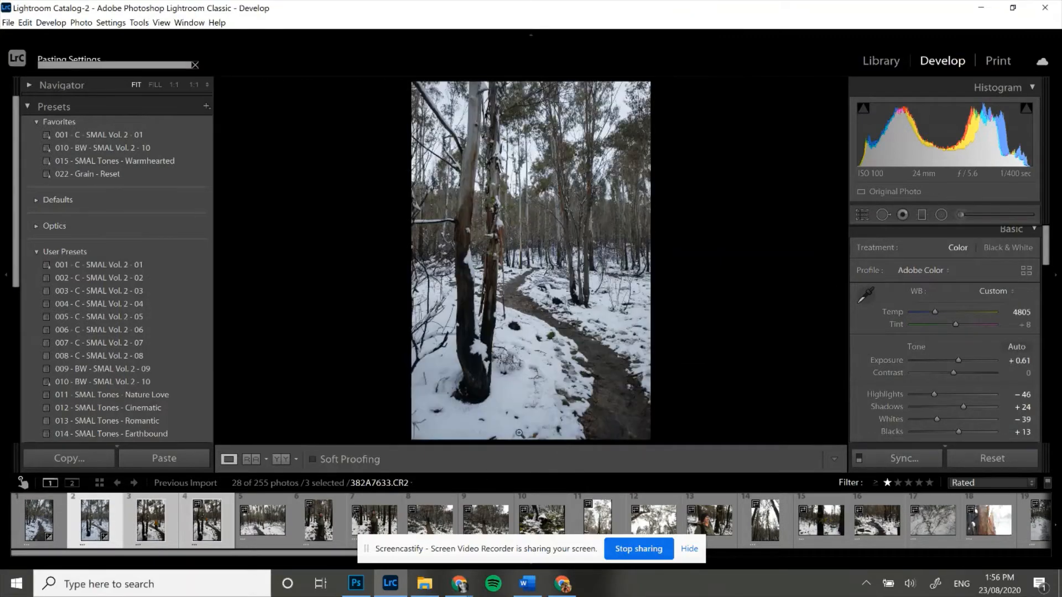
- On the third photo, 382A7636, set the Orange Hue to -34 and Orange Luminance to +37
{"action": "left_click", "coordinate": [161, 523]}
{"action": "scroll", "coordinate": [885, 365], "scroll_direction": "down", "scroll_amount": 6}
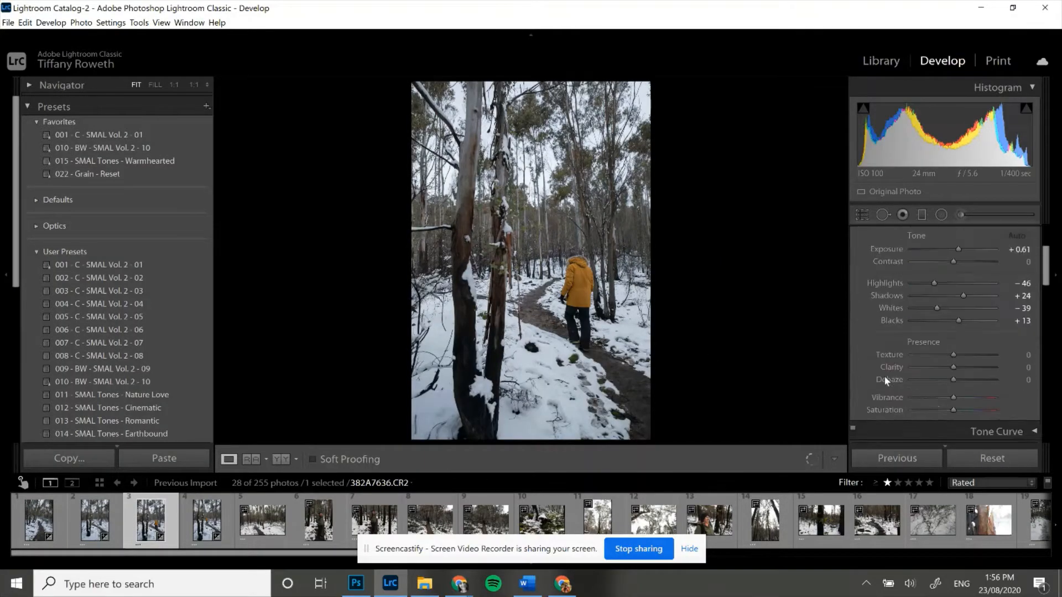
{"action": "left_click", "coordinate": [904, 296]}
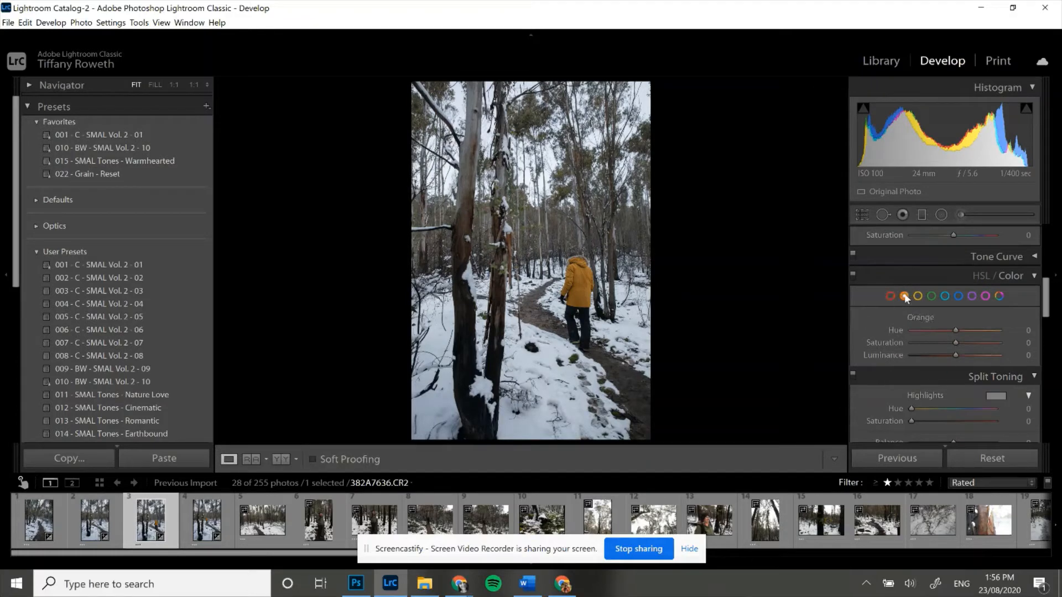
{"action": "left_click_drag", "start_coordinate": [989, 331], "coordinate": [973, 363]}
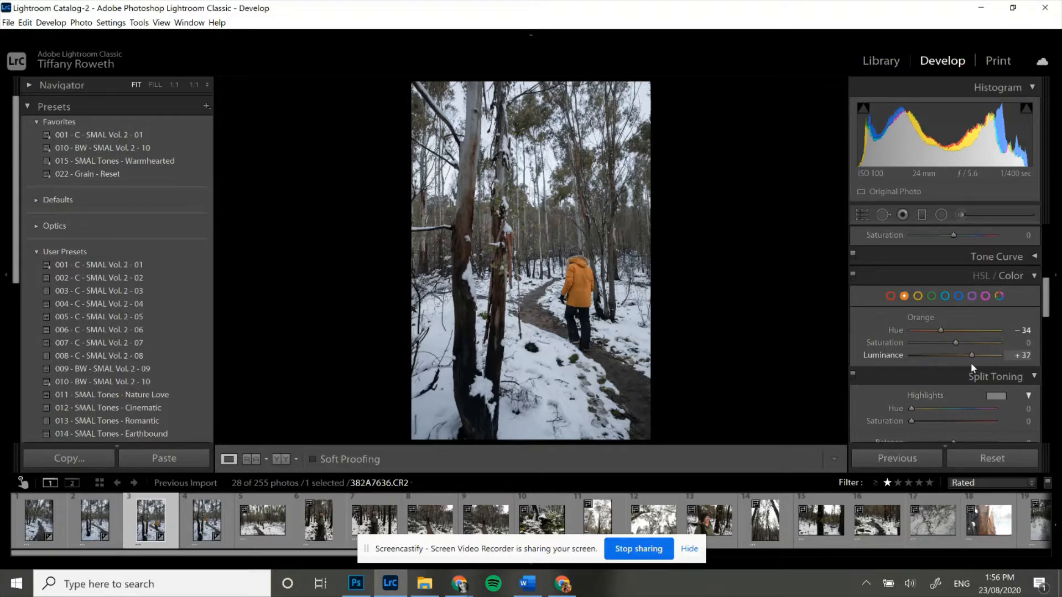
- Set the third photo's Texture to -6, Clarity to +9 and Dehaze to +8
{"action": "scroll", "coordinate": [899, 290], "scroll_direction": "down", "scroll_amount": 3}
{"action": "scroll", "coordinate": [900, 290], "scroll_direction": "up", "scroll_amount": 5}
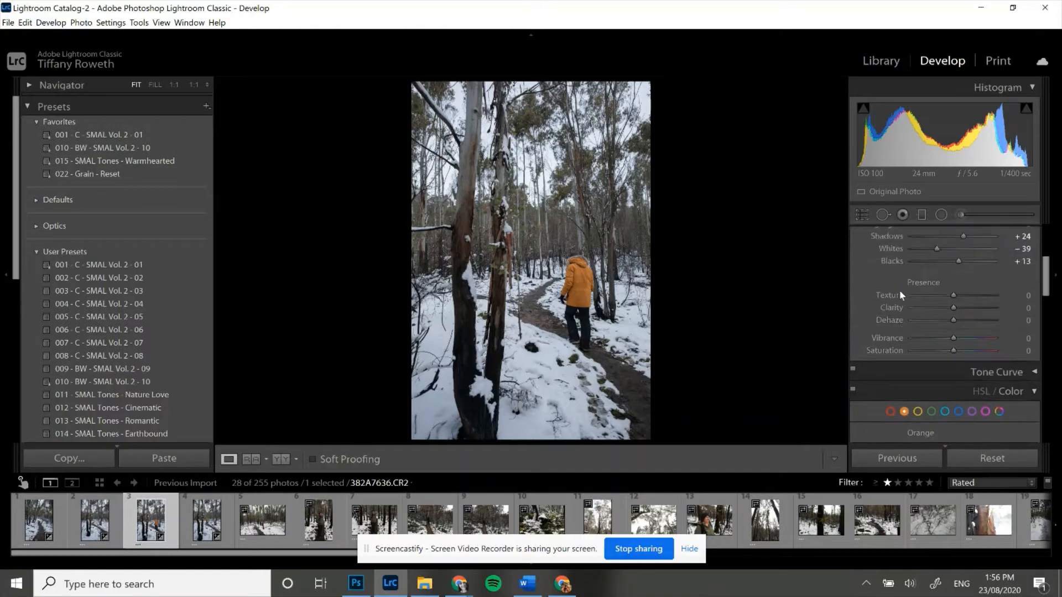
{"action": "mouse_move", "coordinate": [958, 379]}
{"action": "left_mouse_down"}
{"action": "mouse_move", "coordinate": [905, 377]}
{"action": "mouse_move", "coordinate": [960, 382]}
{"action": "mouse_move", "coordinate": [938, 380]}
{"action": "mouse_move", "coordinate": [968, 366]}
{"action": "mouse_move", "coordinate": [938, 370]}
{"action": "mouse_move", "coordinate": [984, 402]}
{"action": "mouse_move", "coordinate": [1010, 404]}
{"action": "mouse_move", "coordinate": [914, 399]}
{"action": "mouse_move", "coordinate": [955, 398]}
{"action": "left_mouse_up"}
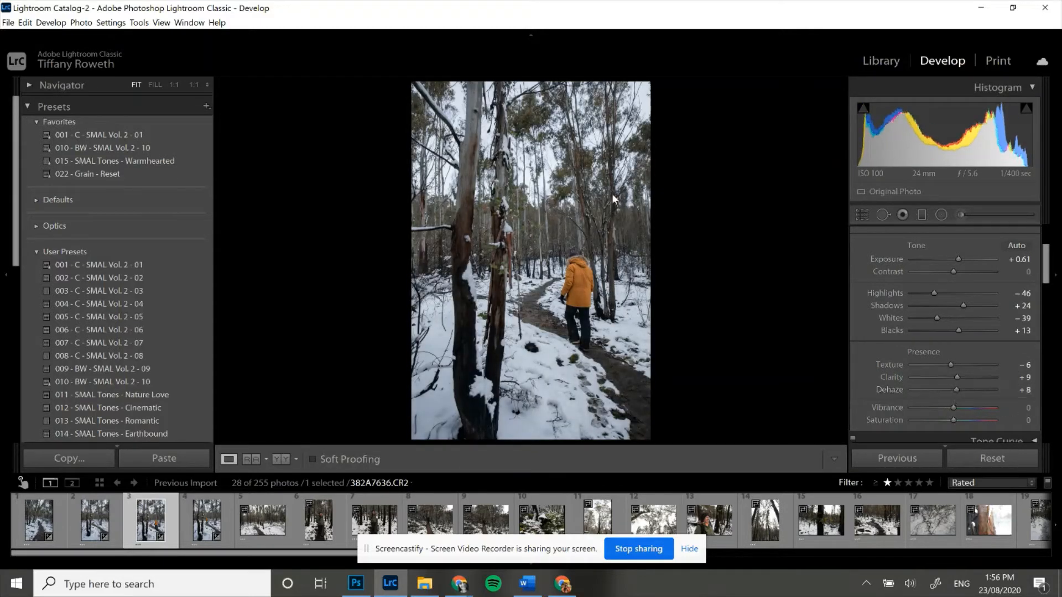
- Compare the third photo in the before/after layouts and the reference view, then return to the single-photo view
{"action": "left_click", "coordinate": [282, 460]}
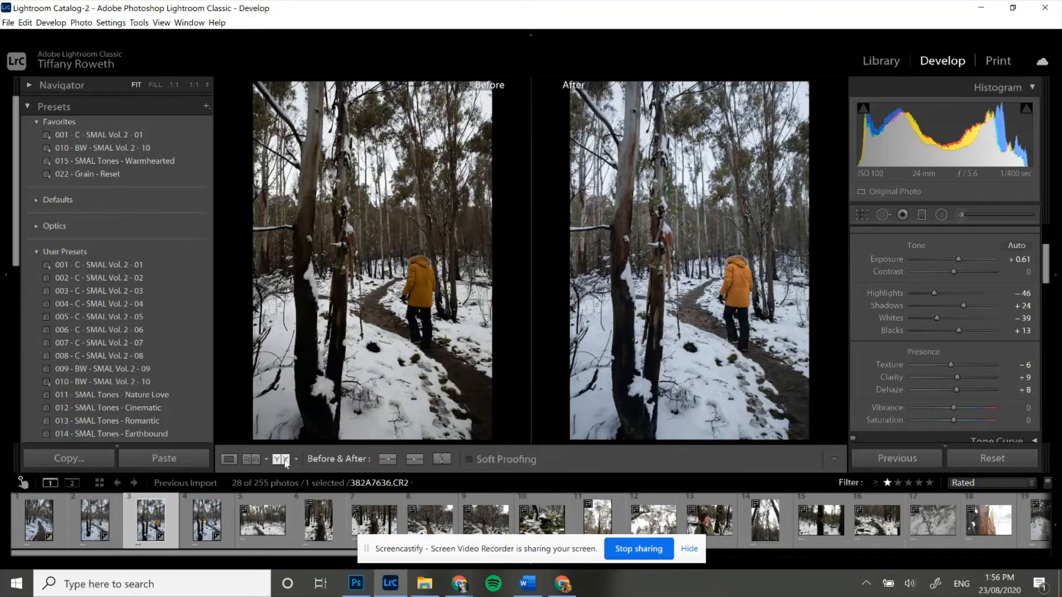
{"action": "left_click", "coordinate": [285, 461]}
{"action": "left_click", "coordinate": [281, 459]}
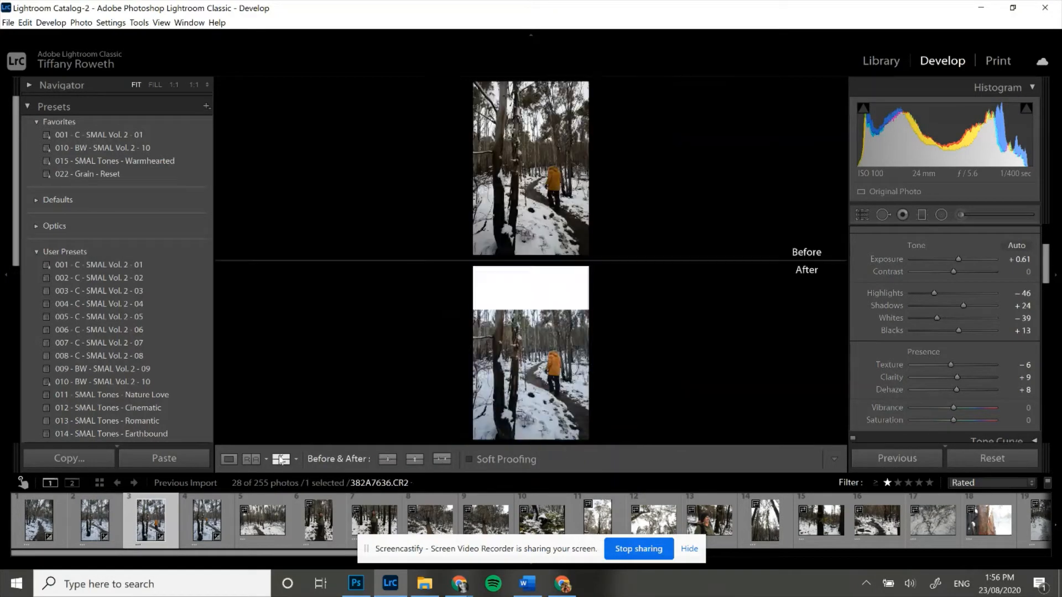
{"action": "left_click", "coordinate": [281, 459]}
{"action": "left_click", "coordinate": [251, 460]}
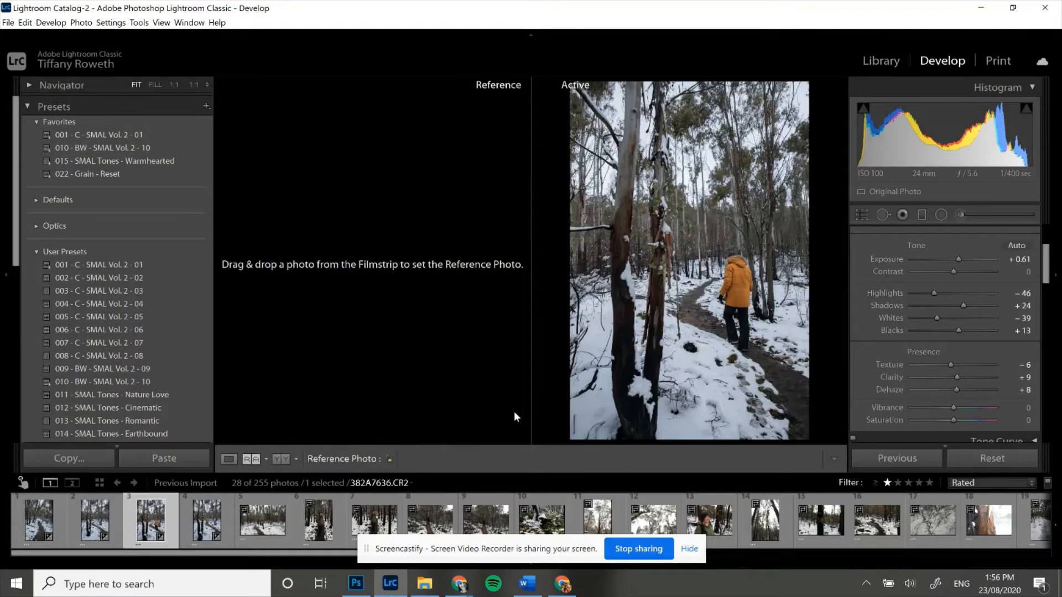
{"action": "left_click", "coordinate": [227, 460]}
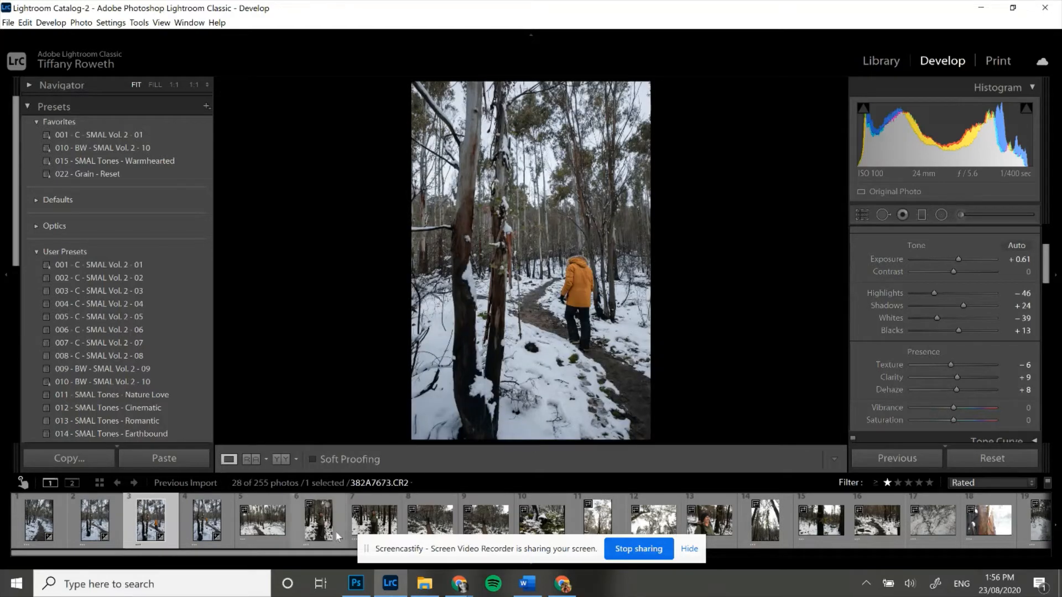
- Synchronize the third photo's develop settings to the fourth one, keeping the checked categories as they are
{"action": "left_click", "coordinate": [231, 519], "text": "ctrl"}
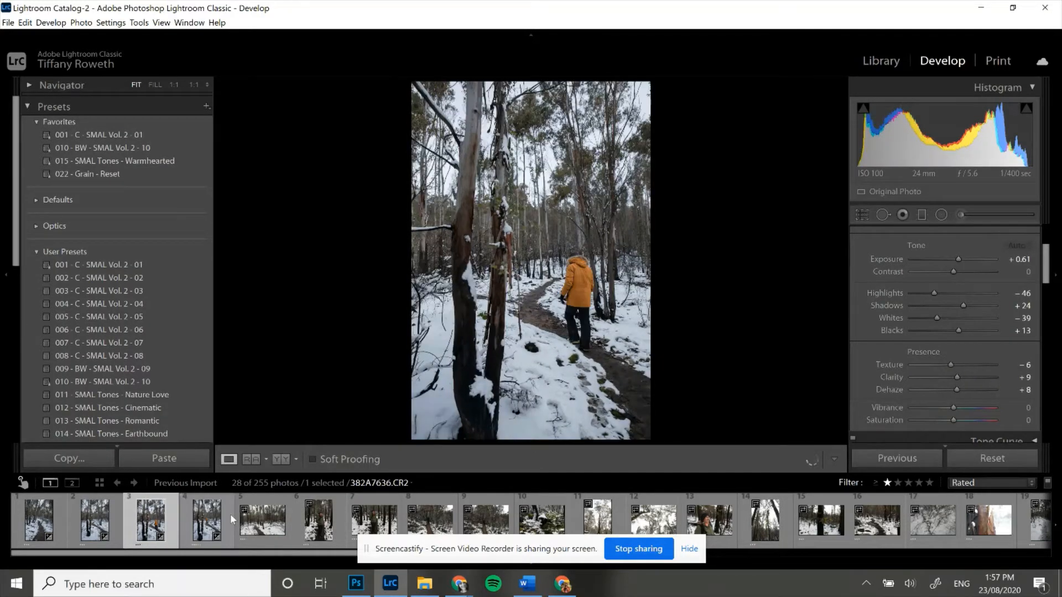
{"action": "left_click", "coordinate": [875, 458]}
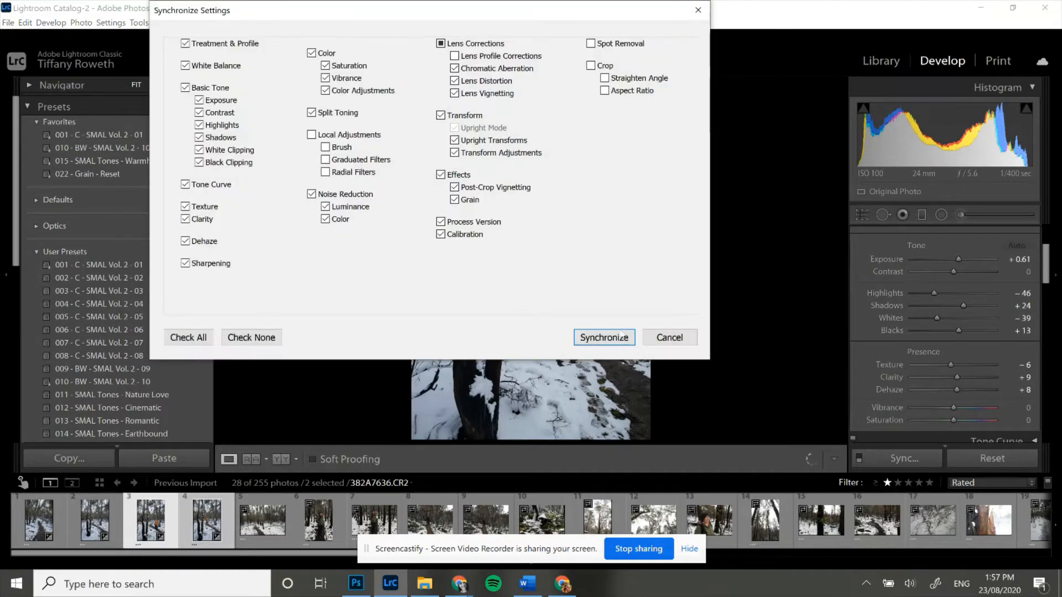
{"action": "left_click", "coordinate": [603, 338]}
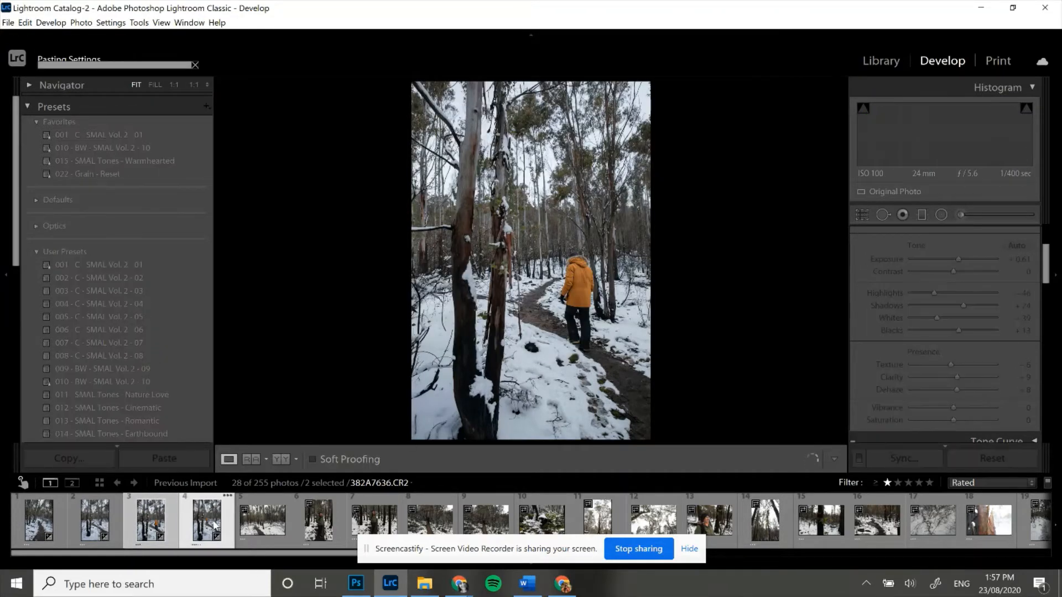
- Synchronize the fourth photo's develop settings to the fifth, 382A7660, and check its before and after versions
{"action": "left_click", "coordinate": [253, 527]}
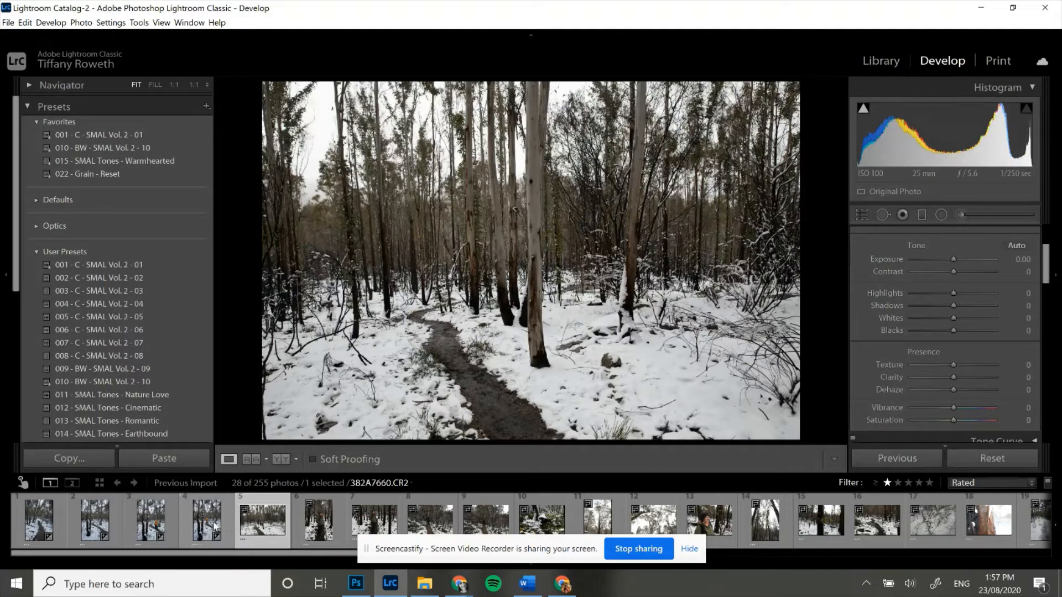
{"action": "left_click", "coordinate": [226, 523], "text": "ctrl"}
{"action": "left_click", "coordinate": [913, 459]}
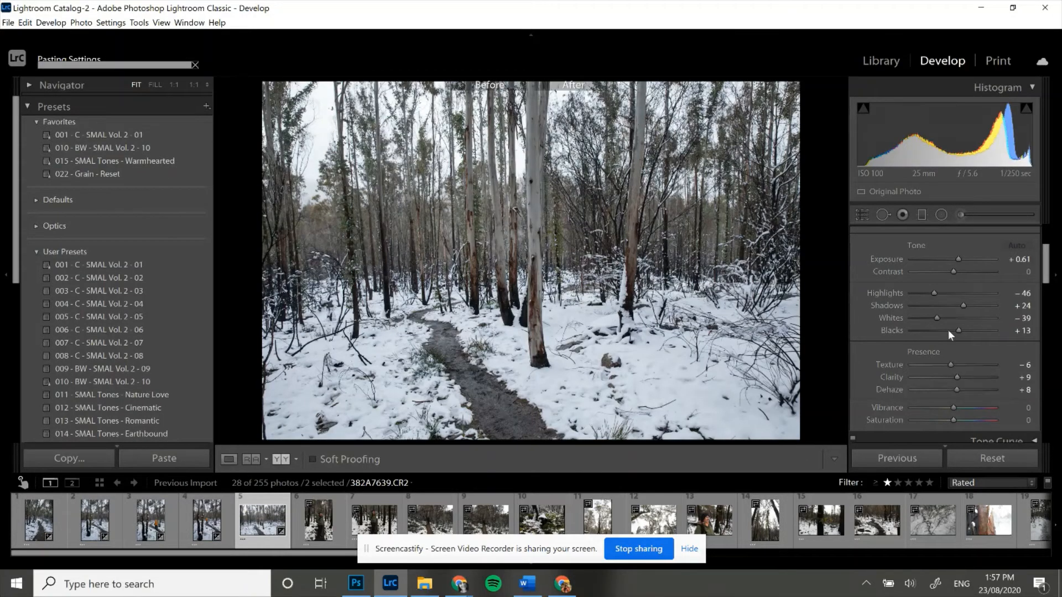
{"action": "left_click", "coordinate": [282, 459]}
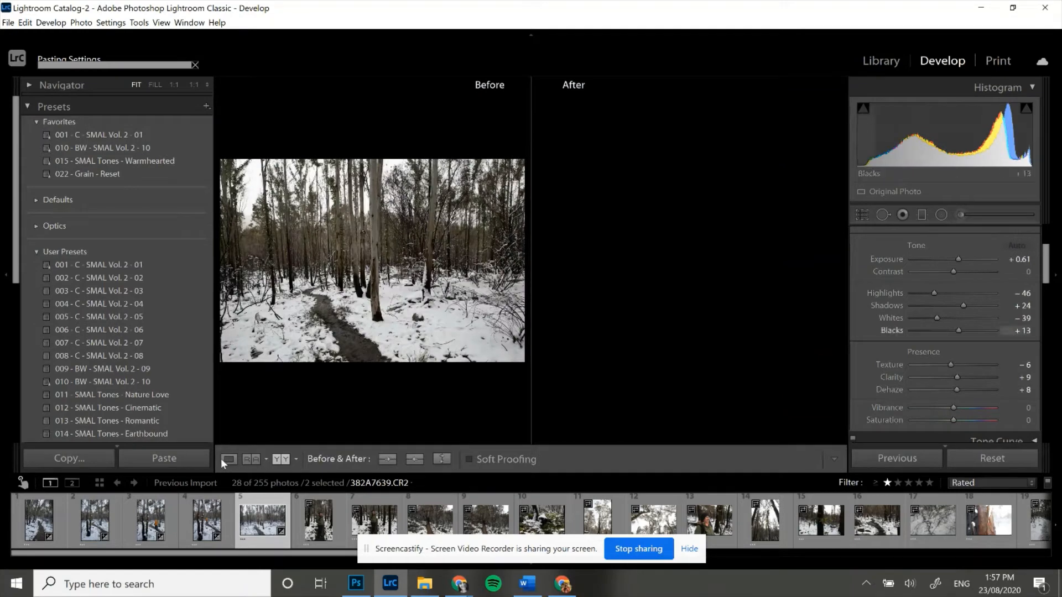
{"action": "left_click", "coordinate": [228, 458]}
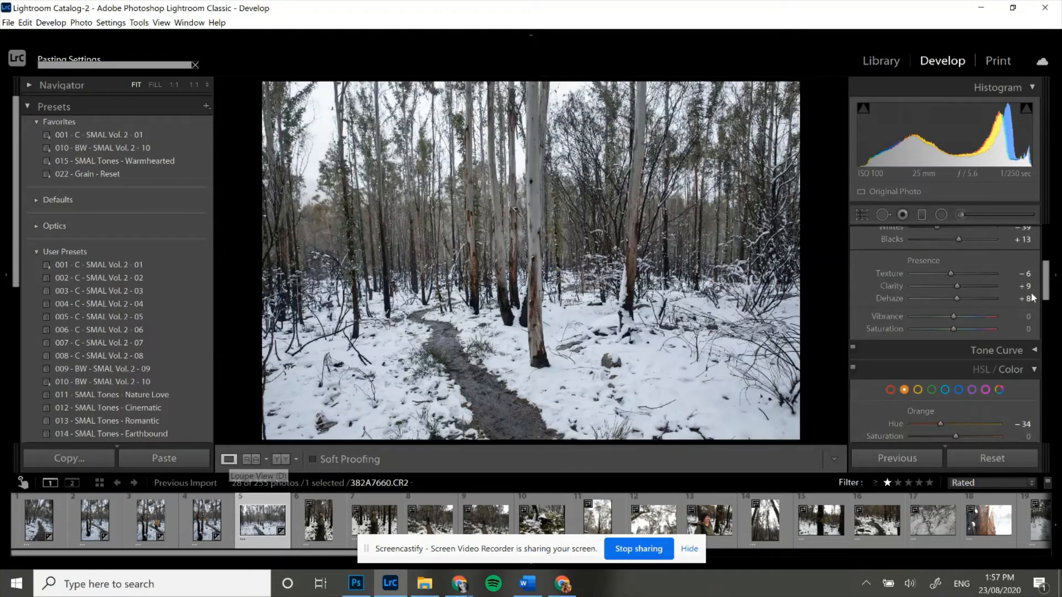
- Shape the fifth photo's point curve with points near 92/88 and 177/193, black point 0/15 and white point 255/249, and compare before and after
{"action": "left_click", "coordinate": [1024, 352]}
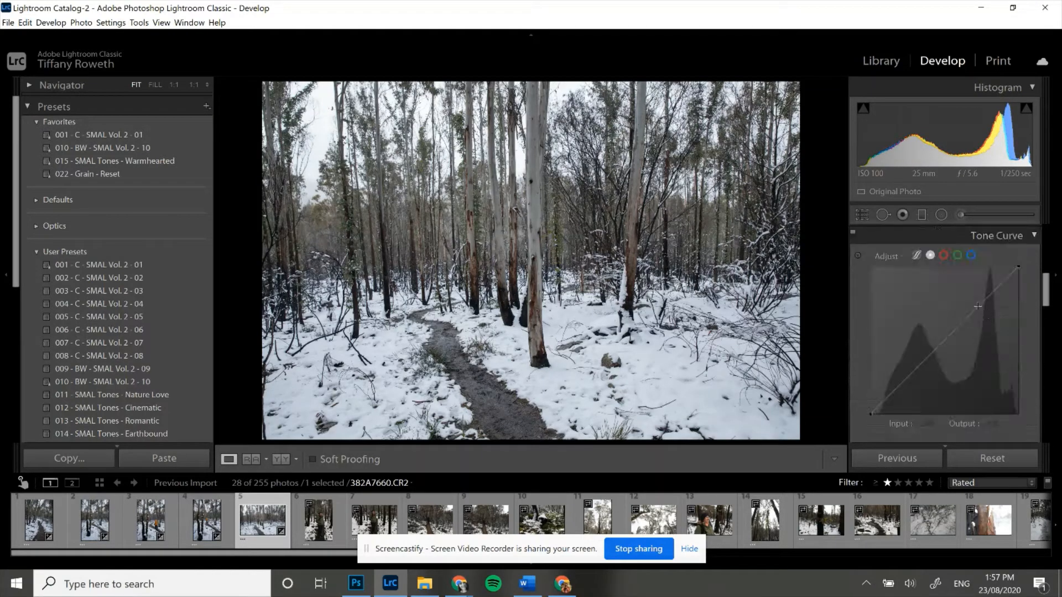
{"action": "left_click_drag", "start_coordinate": [978, 307], "coordinate": [976, 301]}
{"action": "mouse_move", "coordinate": [917, 368]}
{"action": "left_mouse_down"}
{"action": "mouse_move", "coordinate": [917, 356]}
{"action": "mouse_move", "coordinate": [924, 363]}
{"action": "left_mouse_up"}
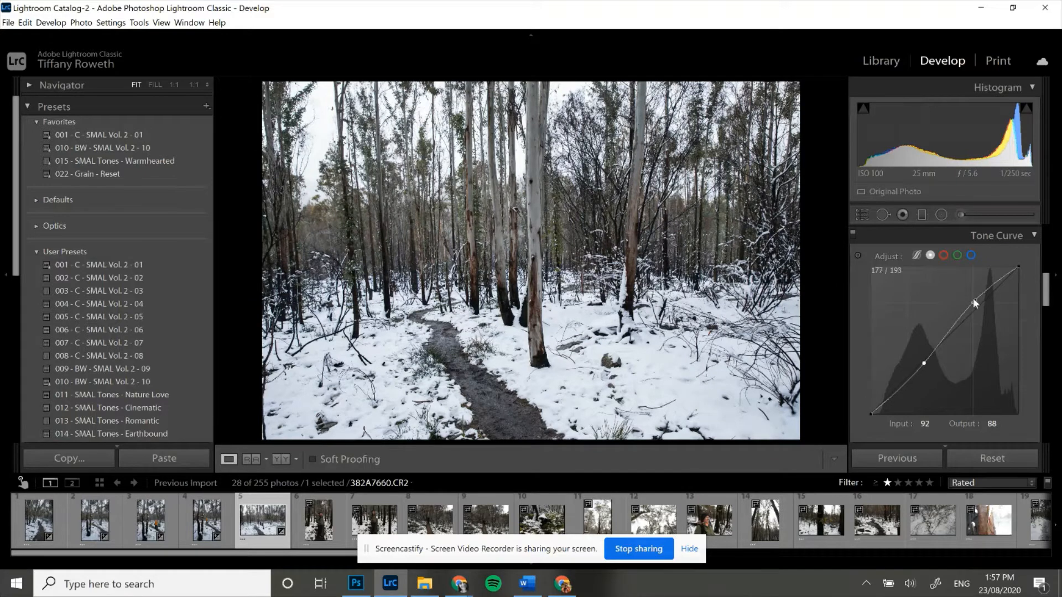
{"action": "mouse_move", "coordinate": [870, 413]}
{"action": "left_mouse_down"}
{"action": "mouse_move", "coordinate": [863, 354]}
{"action": "mouse_move", "coordinate": [875, 417]}
{"action": "mouse_move", "coordinate": [868, 406]}
{"action": "left_mouse_up"}
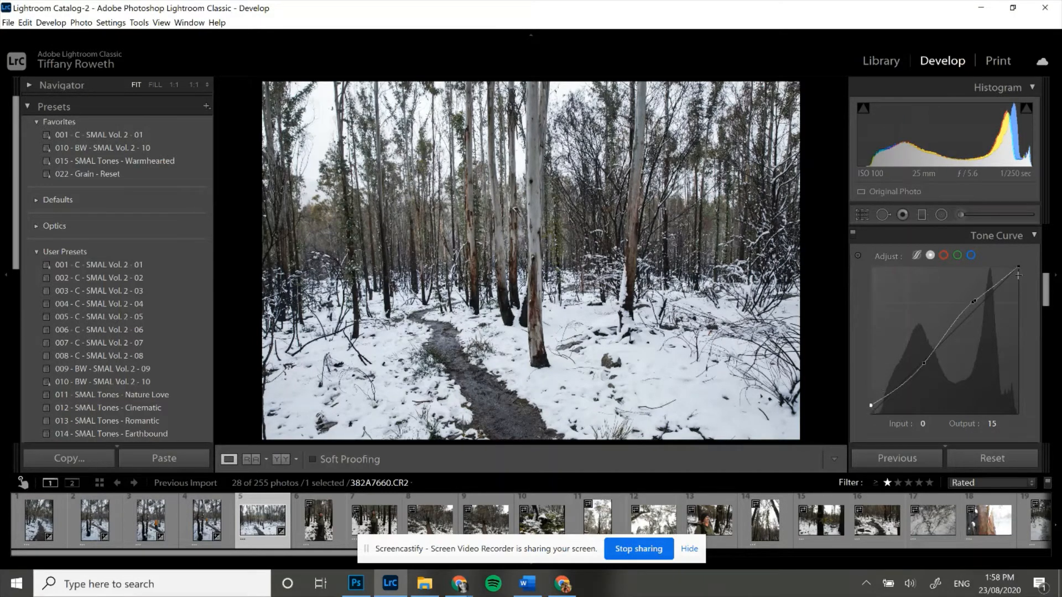
{"action": "key", "text": "ctrl+z"}
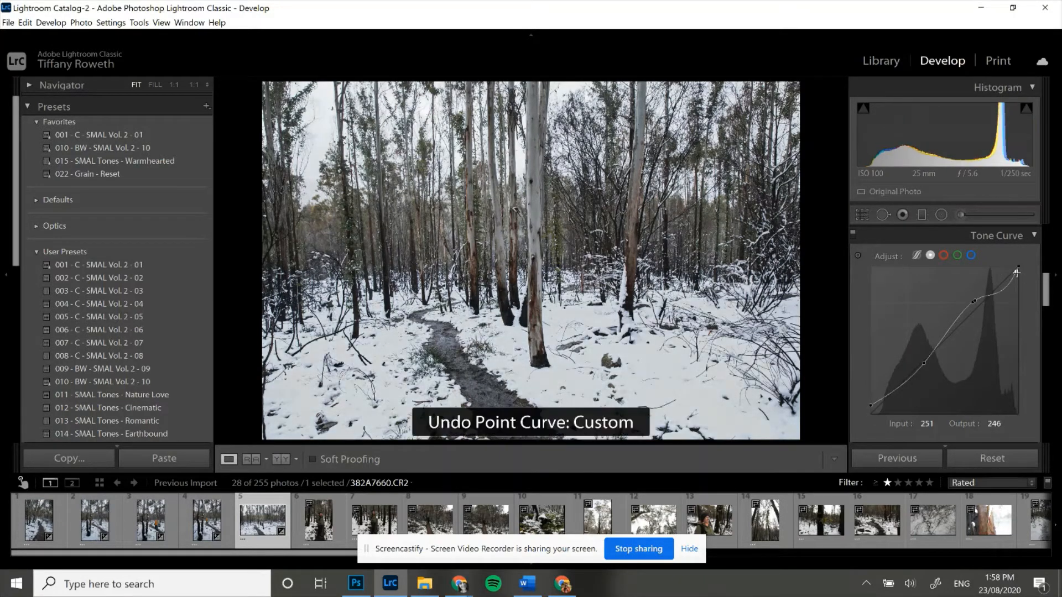
{"action": "mouse_move", "coordinate": [1018, 267]}
{"action": "left_mouse_down"}
{"action": "mouse_move", "coordinate": [1032, 301]}
{"action": "mouse_move", "coordinate": [1035, 256]}
{"action": "mouse_move", "coordinate": [1031, 269]}
{"action": "left_mouse_up"}
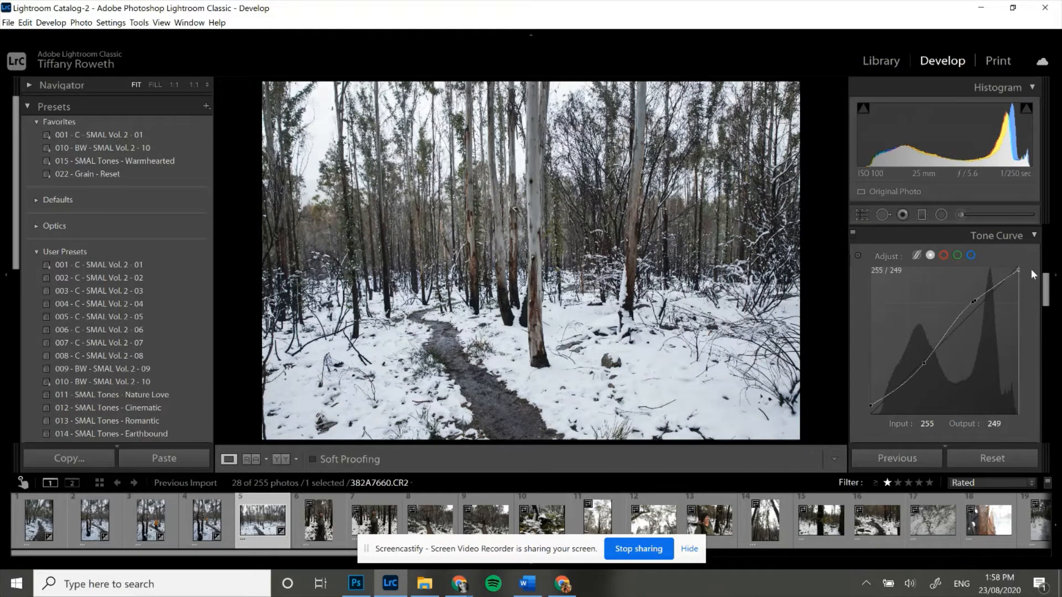
{"action": "left_click", "coordinate": [282, 461]}
{"action": "left_click", "coordinate": [229, 459]}
- Adjust the fifth photo's green and yellow color ranges, set its Red Hue to -21, and compare before and after
{"action": "scroll", "coordinate": [1005, 265], "scroll_direction": "down", "scroll_amount": 5}
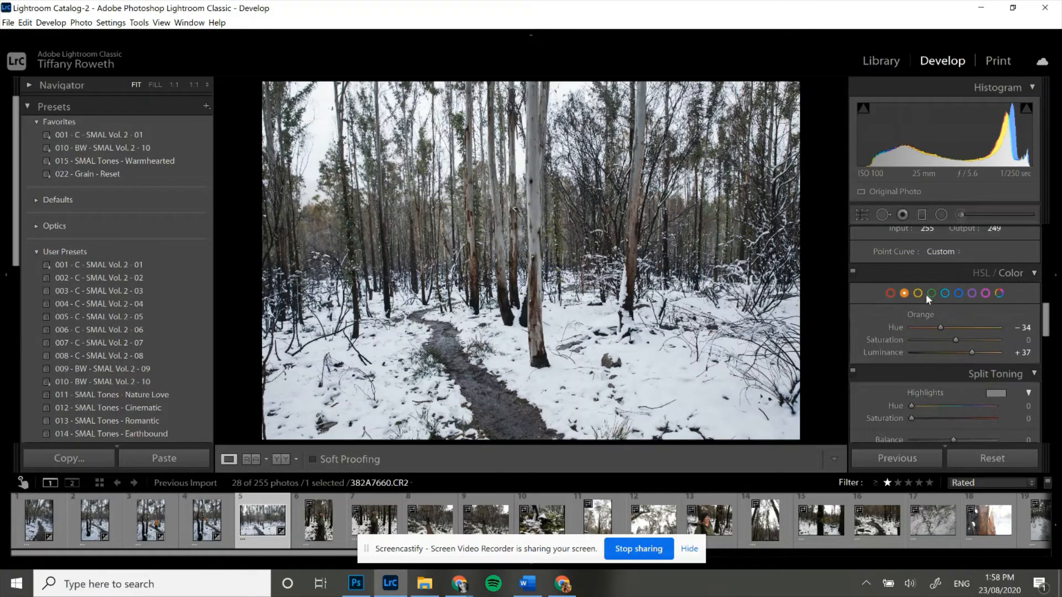
{"action": "left_click", "coordinate": [931, 294]}
{"action": "left_click_drag", "start_coordinate": [911, 328], "coordinate": [933, 354]}
{"action": "left_click", "coordinate": [918, 293]}
{"action": "left_click_drag", "start_coordinate": [985, 325], "coordinate": [912, 334]}
{"action": "left_click", "coordinate": [904, 293]}
{"action": "left_click", "coordinate": [890, 294]}
{"action": "mouse_move", "coordinate": [956, 327]}
{"action": "left_mouse_down"}
{"action": "mouse_move", "coordinate": [921, 329]}
{"action": "mouse_move", "coordinate": [940, 333]}
{"action": "left_mouse_up"}
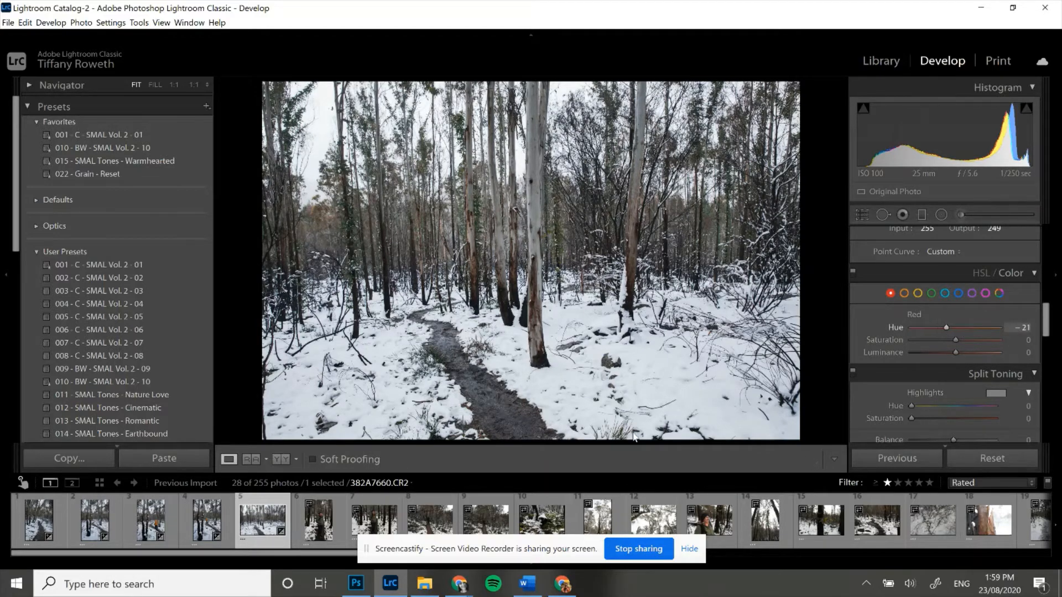
{"action": "left_click", "coordinate": [281, 460]}
{"action": "left_click", "coordinate": [228, 459]}
- Adjust the sixth photo's tone: Exposure +0.51, Highlights -22, Shadows +7, Whites -25 and Blacks +45
{"action": "key", "text": "Right"}
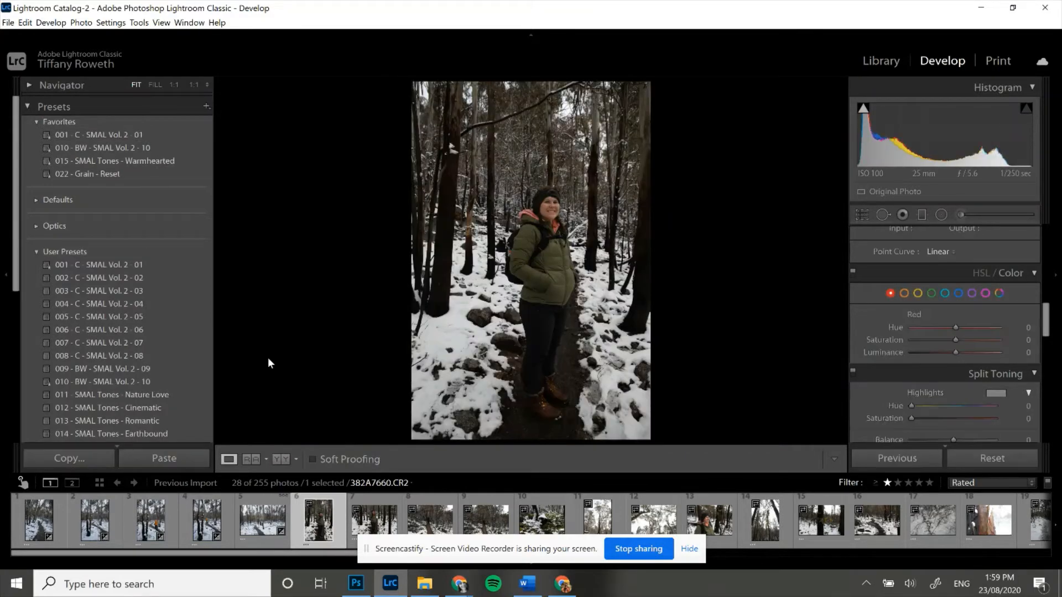
{"action": "scroll", "coordinate": [988, 254], "scroll_direction": "up", "scroll_amount": 1}
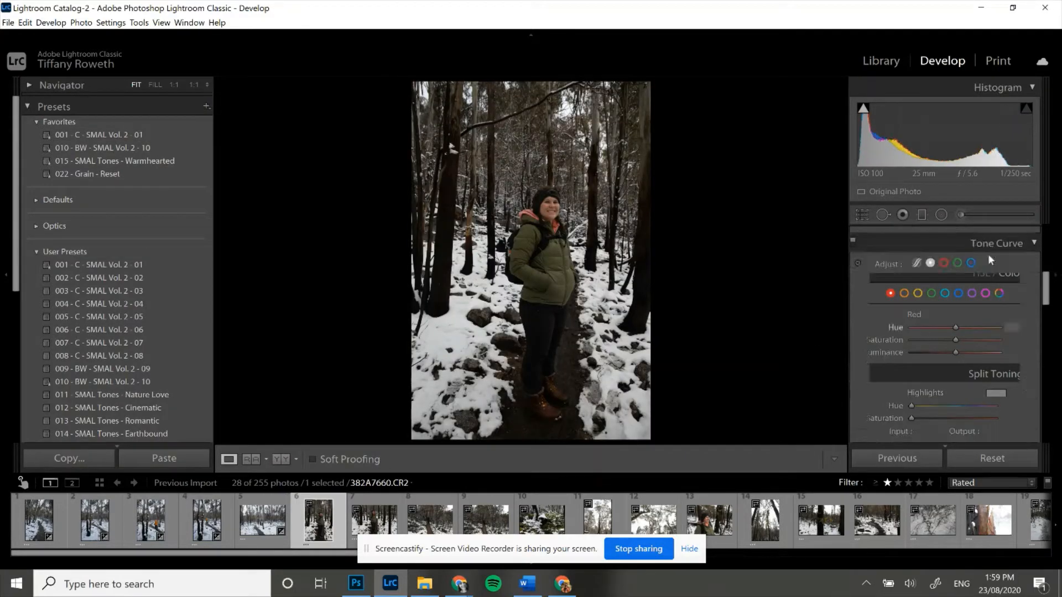
{"action": "scroll", "coordinate": [1021, 301], "scroll_direction": "up", "scroll_amount": 6}
{"action": "left_click_drag", "start_coordinate": [954, 367], "coordinate": [957, 365]}
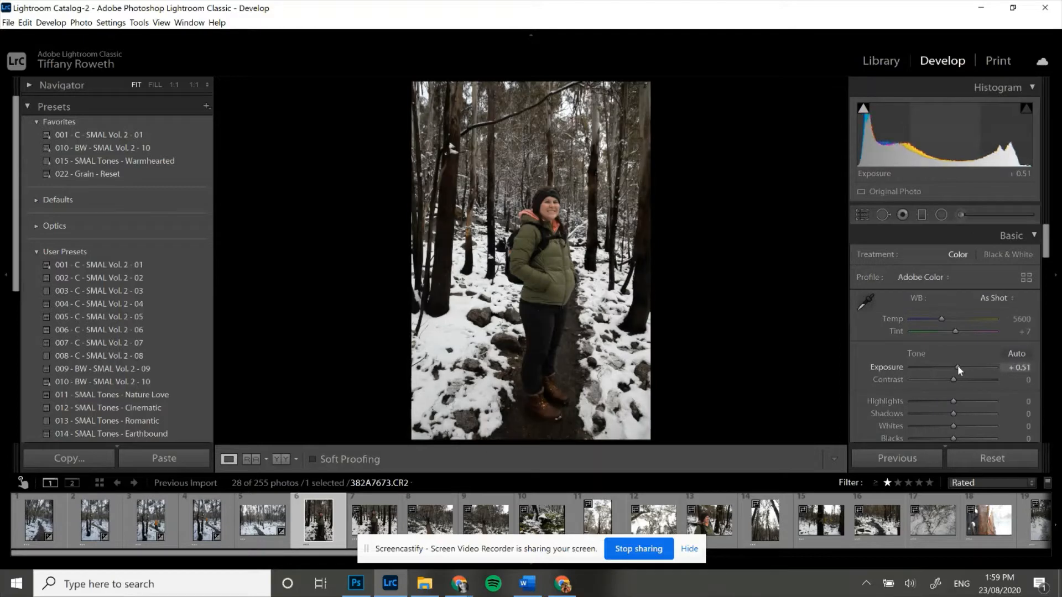
{"action": "scroll", "coordinate": [960, 406], "scroll_direction": "down", "scroll_amount": 1}
{"action": "left_click", "coordinate": [943, 353]}
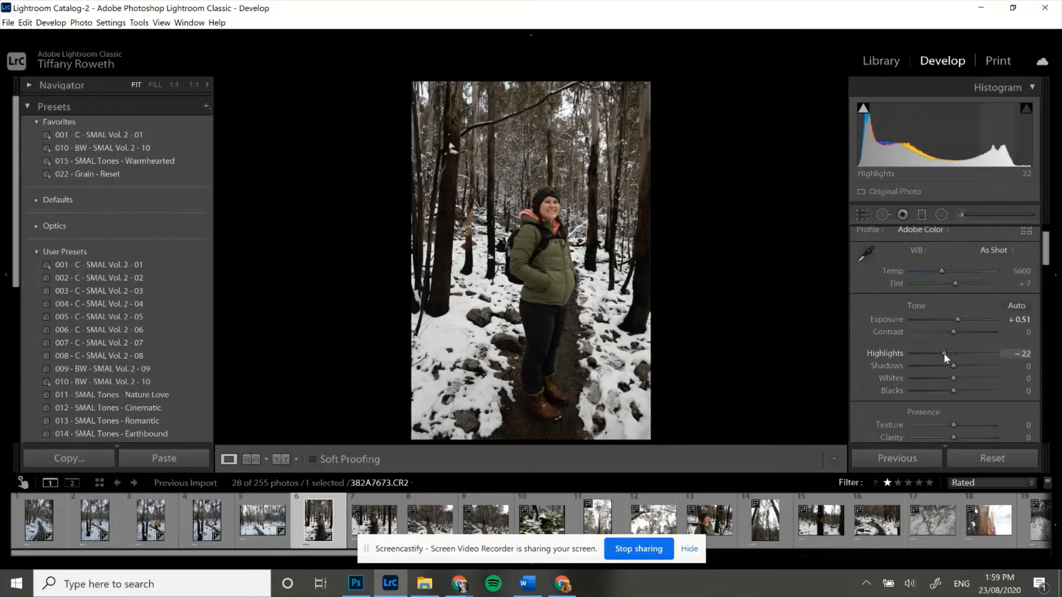
{"action": "left_click", "coordinate": [942, 379]}
{"action": "left_click", "coordinate": [966, 392]}
{"action": "left_click", "coordinate": [972, 391]}
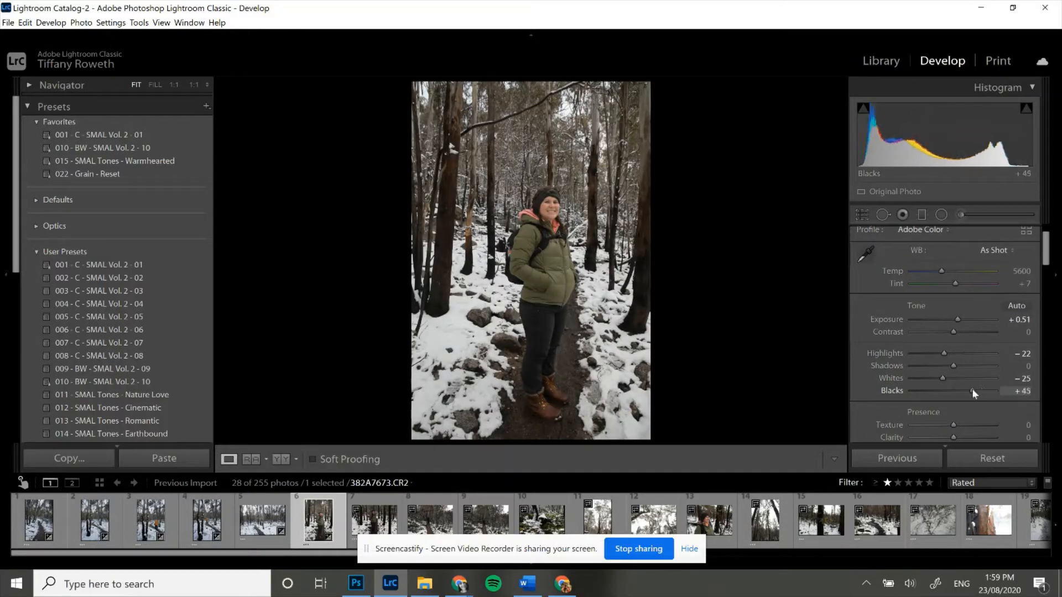
{"action": "left_click", "coordinate": [963, 366]}
{"action": "left_click", "coordinate": [956, 366]}
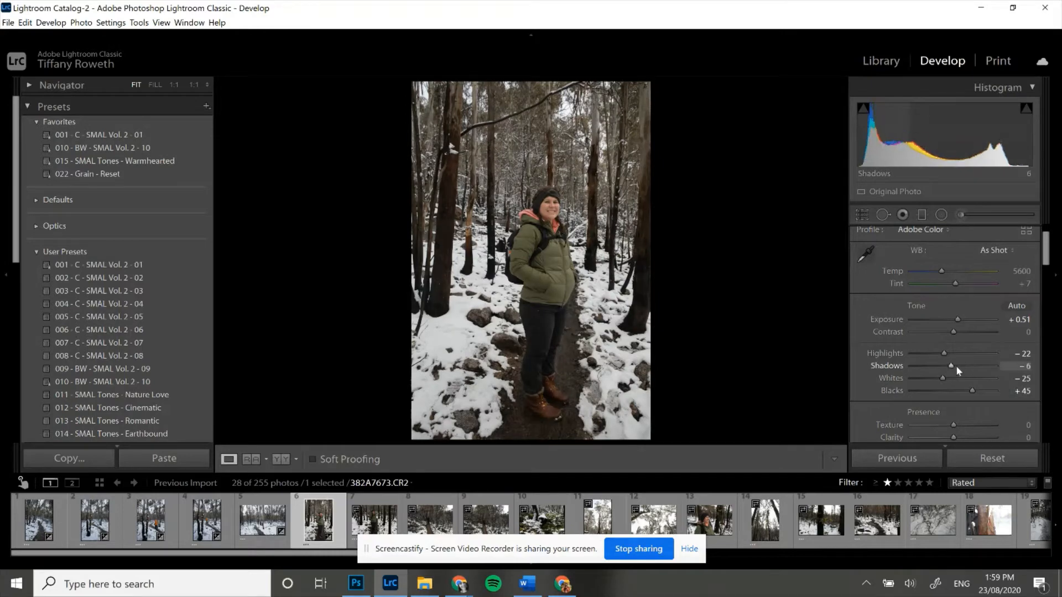
- Synchronize the sixth photo's develop settings to the seventh one, keeping the checked categories as they are
{"action": "left_click", "coordinate": [372, 503]}
{"action": "left_click", "coordinate": [343, 504]}
{"action": "left_click", "coordinate": [365, 507], "text": "ctrl"}
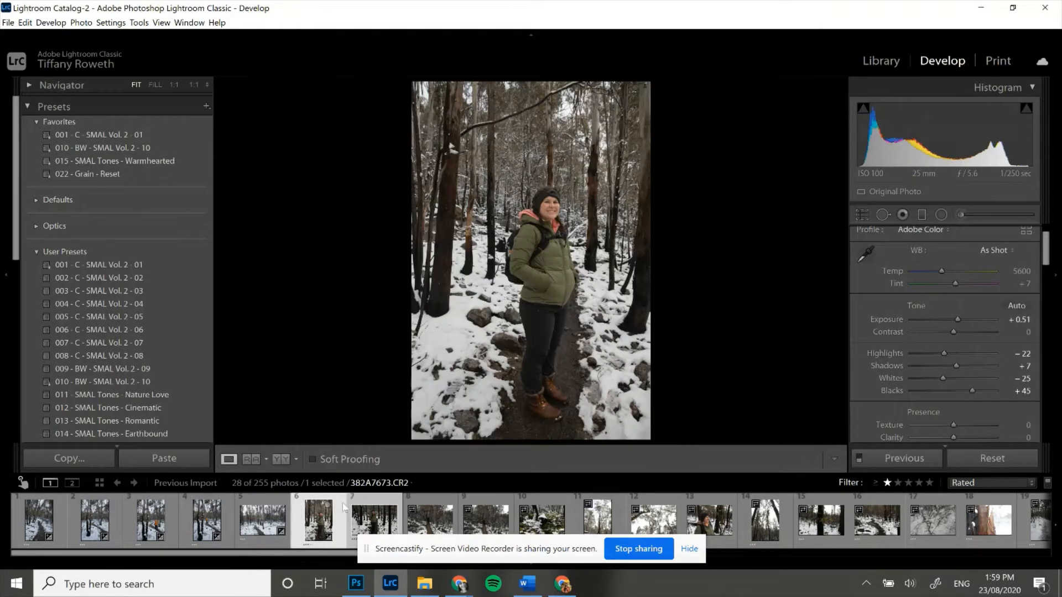
{"action": "left_click", "coordinate": [913, 455]}
{"action": "key", "text": "Return"}
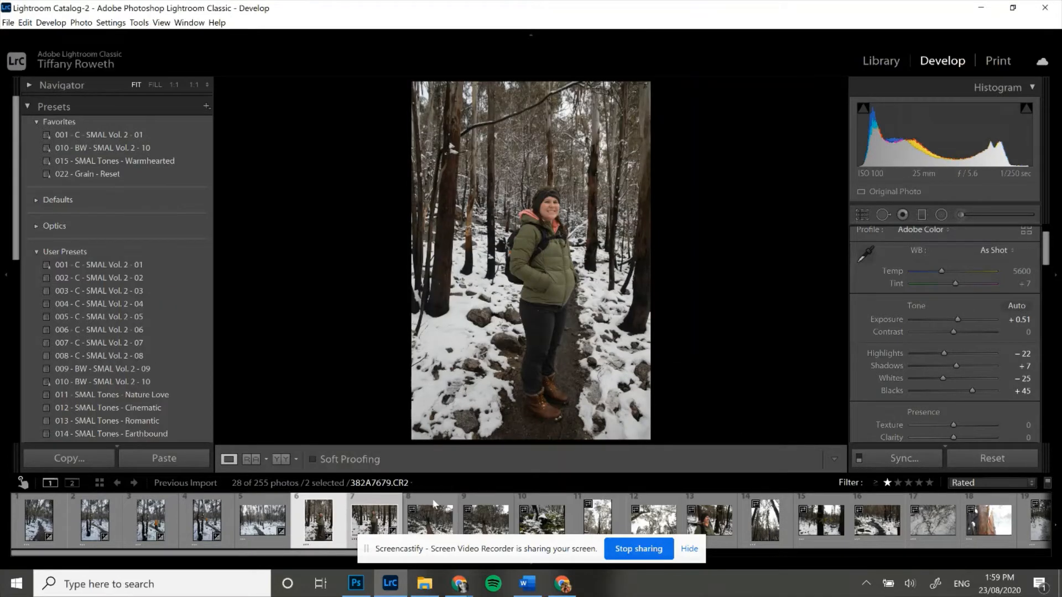
- Synchronize the fifth photo's develop settings to the eighth photo, 382A7679
{"action": "left_click", "coordinate": [434, 503]}
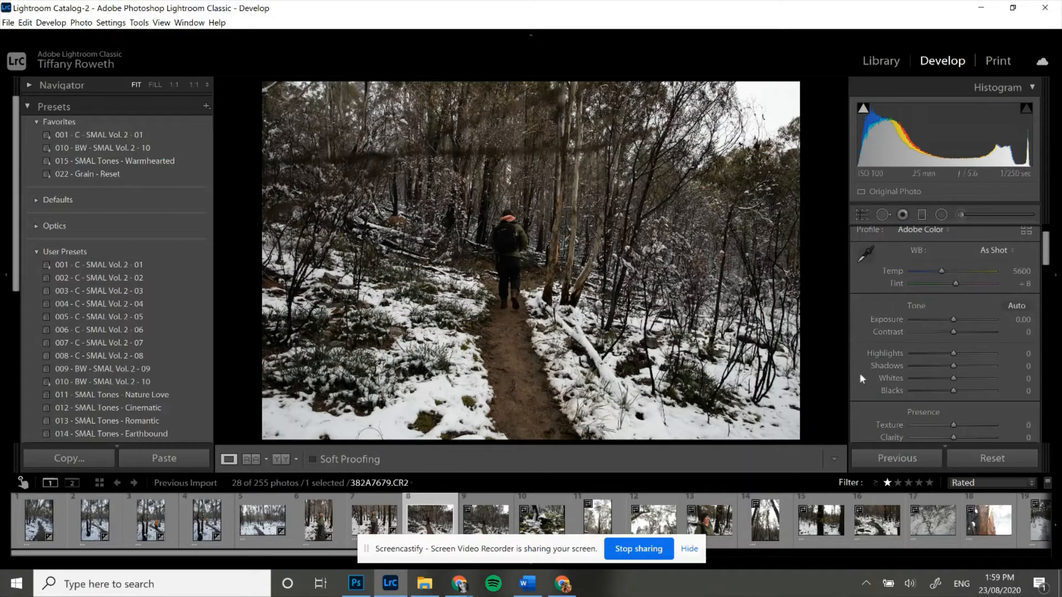
{"action": "left_click", "coordinate": [263, 518], "text": "ctrl"}
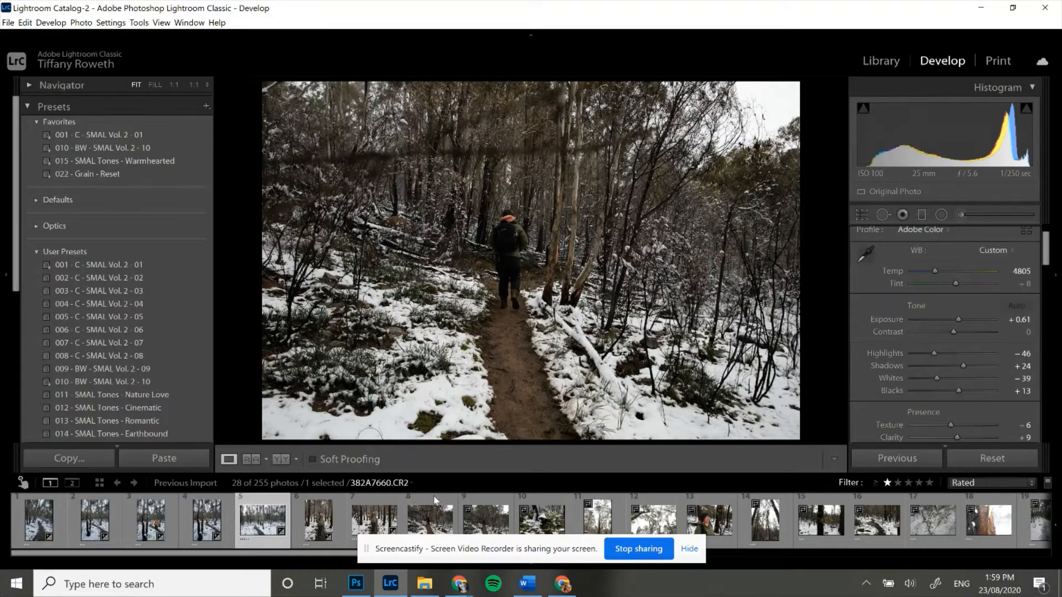
{"action": "left_click", "coordinate": [904, 458]}
{"action": "key", "text": "Return"}
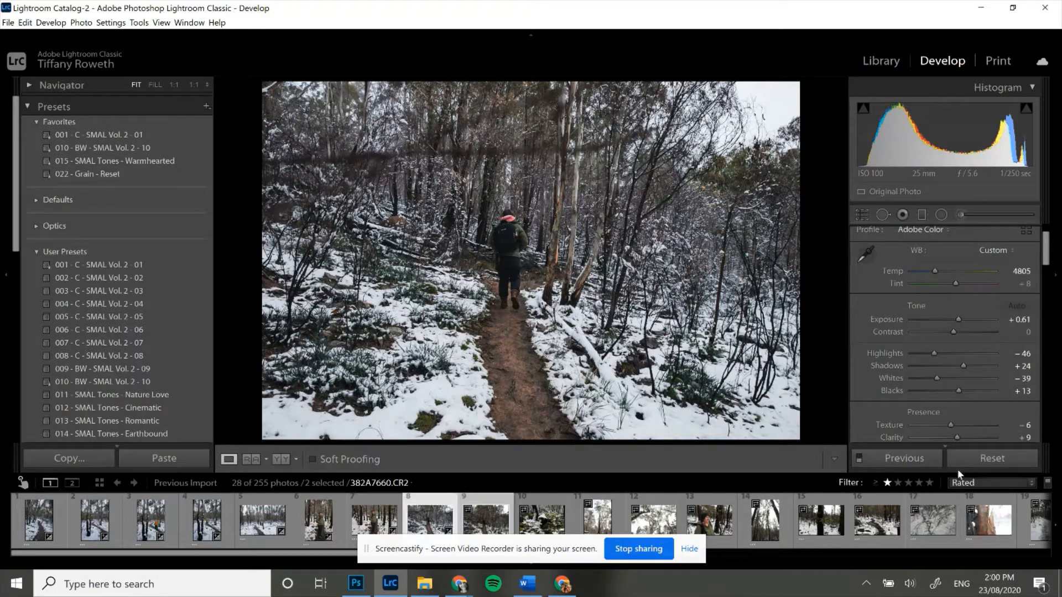
- Synchronize the eighth photo's develop settings to the ninth, 382A7680, and give the ninth photo a 4-star rating
{"action": "left_click", "coordinate": [909, 459]}
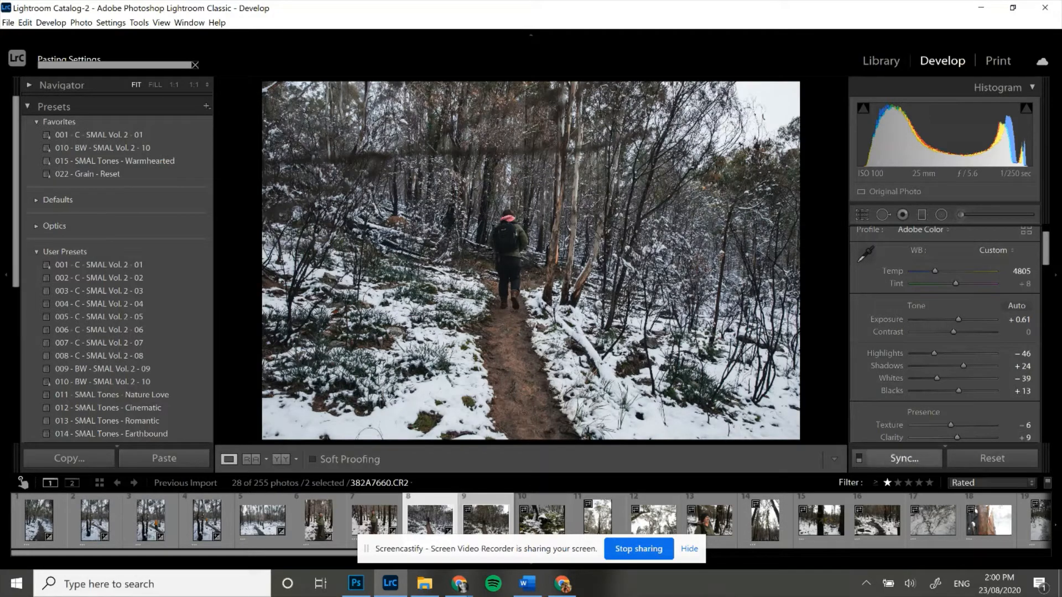
{"action": "left_click", "coordinate": [909, 459]}
{"action": "left_click", "coordinate": [605, 337]}
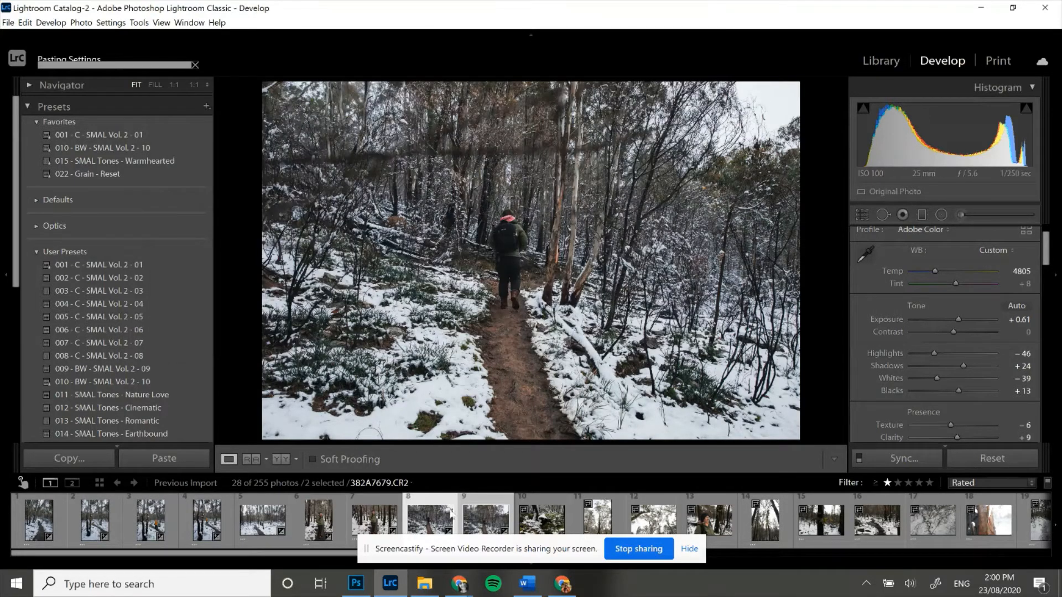
{"action": "left_click", "coordinate": [488, 501]}
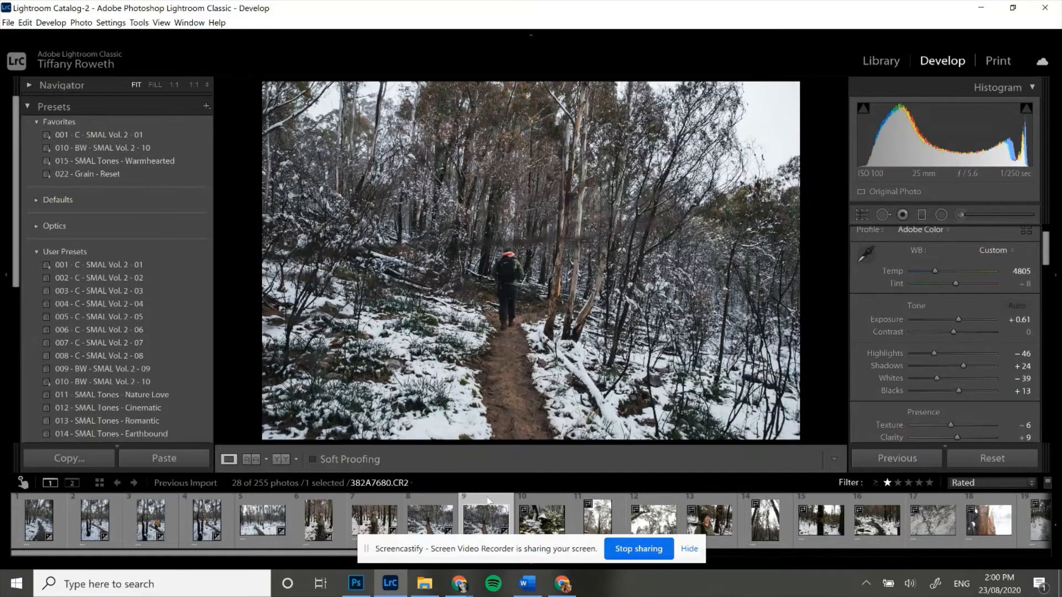
{"action": "key", "text": "4"}
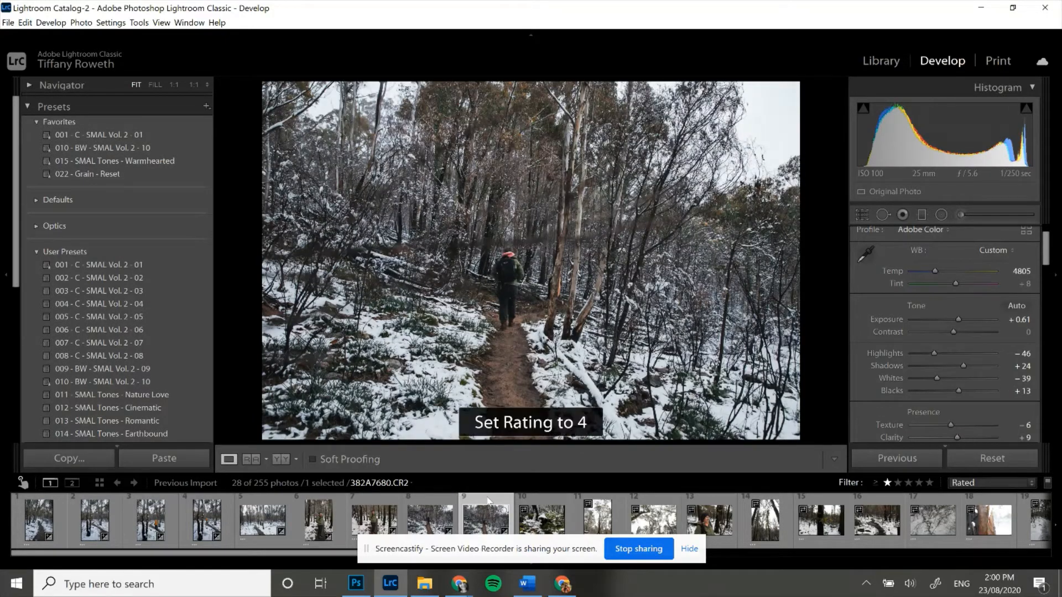
- Set the eleventh photo's Temp to 5993, Contrast +10, Highlights -39, Shadows +29, Whites -29, Blacks +32 and Clarity +20, and compare before and after
{"action": "left_click", "coordinate": [620, 529]}
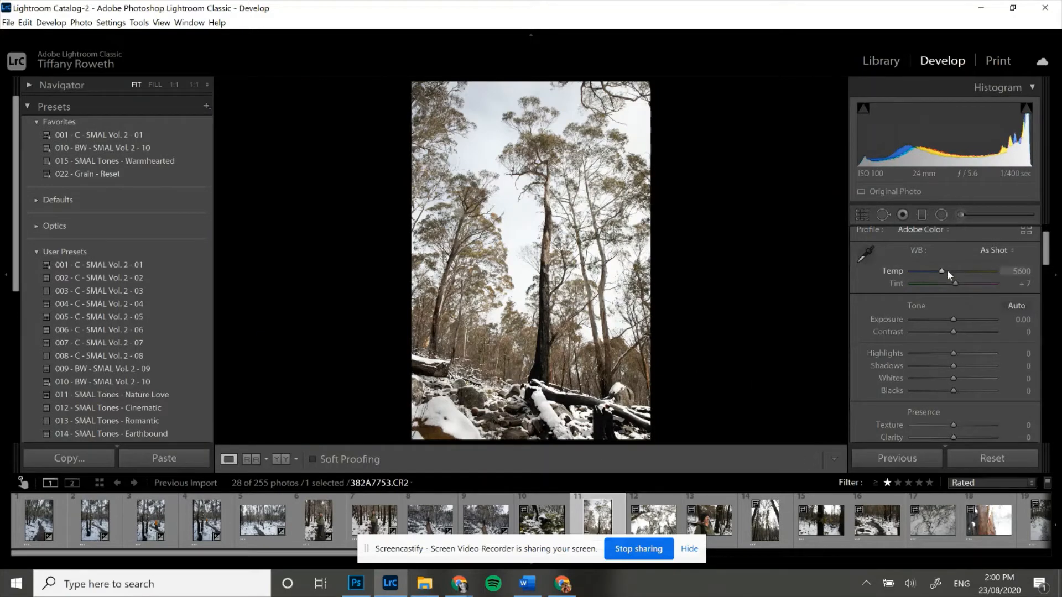
{"action": "left_click", "coordinate": [948, 271]}
{"action": "left_click_drag", "start_coordinate": [947, 271], "coordinate": [944, 271]}
{"action": "left_click_drag", "start_coordinate": [954, 333], "coordinate": [968, 390]}
{"action": "left_click", "coordinate": [937, 354]}
{"action": "left_click", "coordinate": [941, 378]}
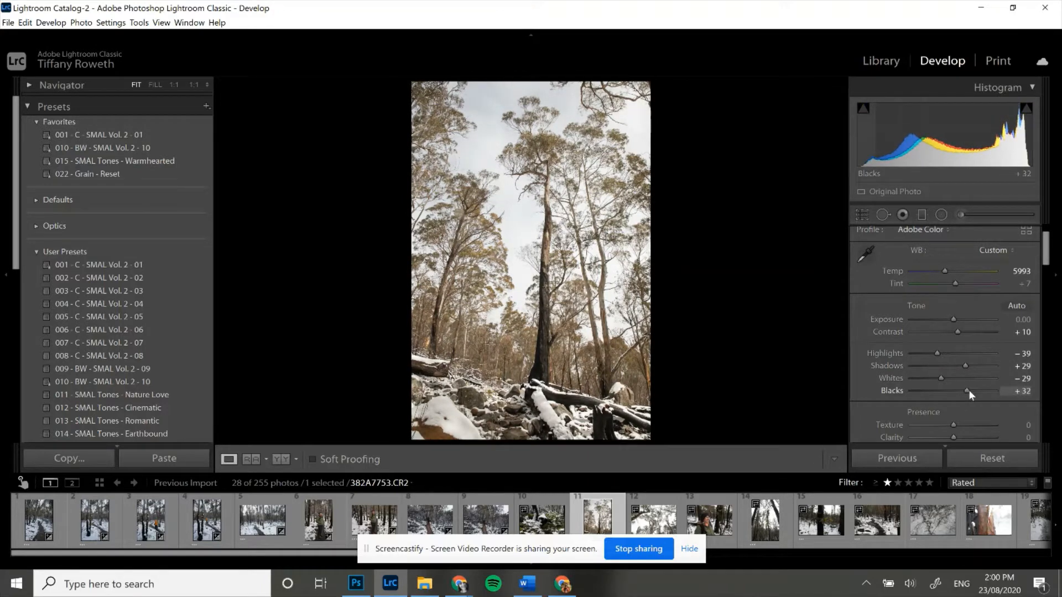
{"action": "scroll", "coordinate": [965, 395], "scroll_direction": "down", "scroll_amount": 2}
{"action": "left_click", "coordinate": [962, 409]}
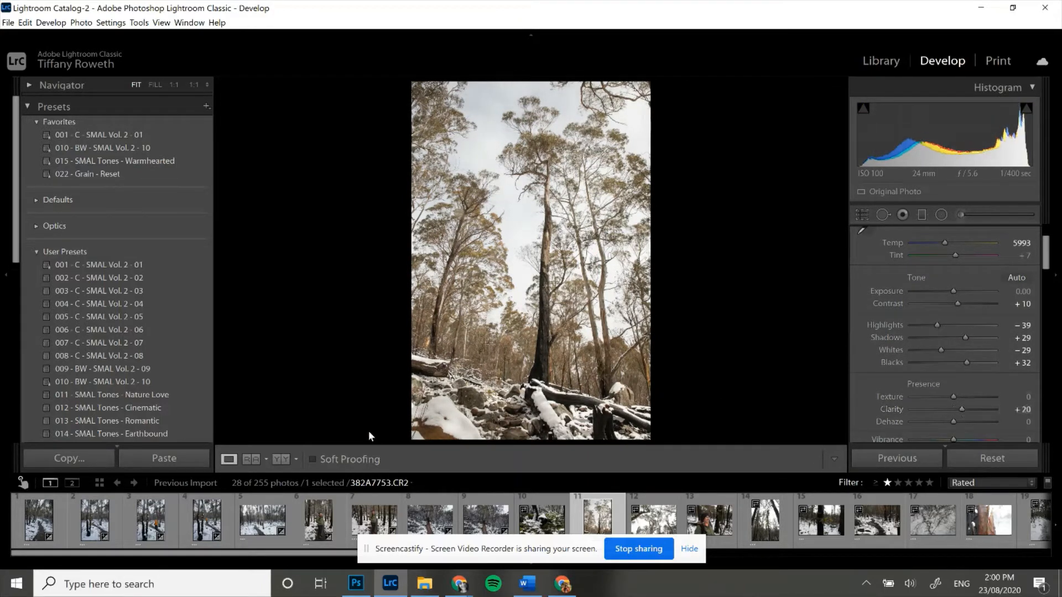
{"action": "left_click", "coordinate": [282, 459]}
{"action": "left_click", "coordinate": [229, 460]}
- Shape the eleventh photo's point curve with the black point at 0/10 and points near 175/192 and 100/97
{"action": "scroll", "coordinate": [941, 343], "scroll_direction": "down", "scroll_amount": 5}
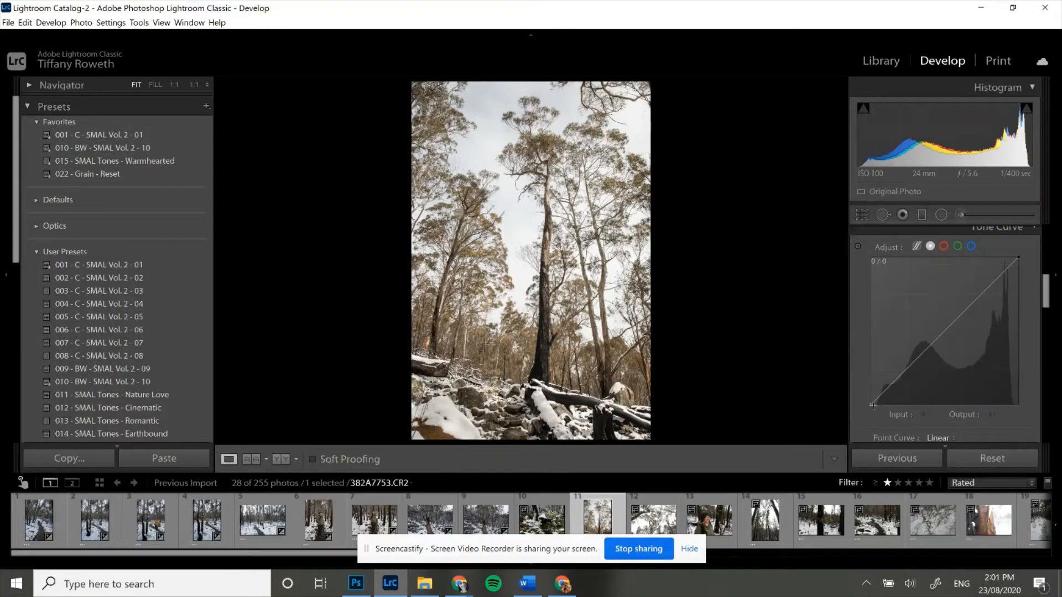
{"action": "left_click_drag", "start_coordinate": [872, 406], "coordinate": [869, 399]}
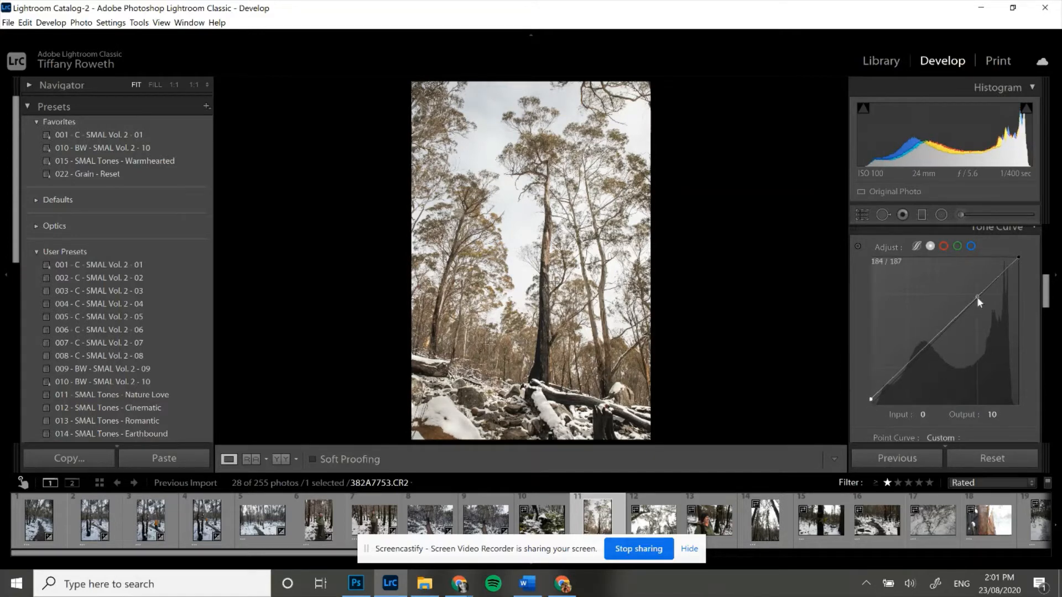
{"action": "left_click_drag", "start_coordinate": [977, 296], "coordinate": [973, 292]}
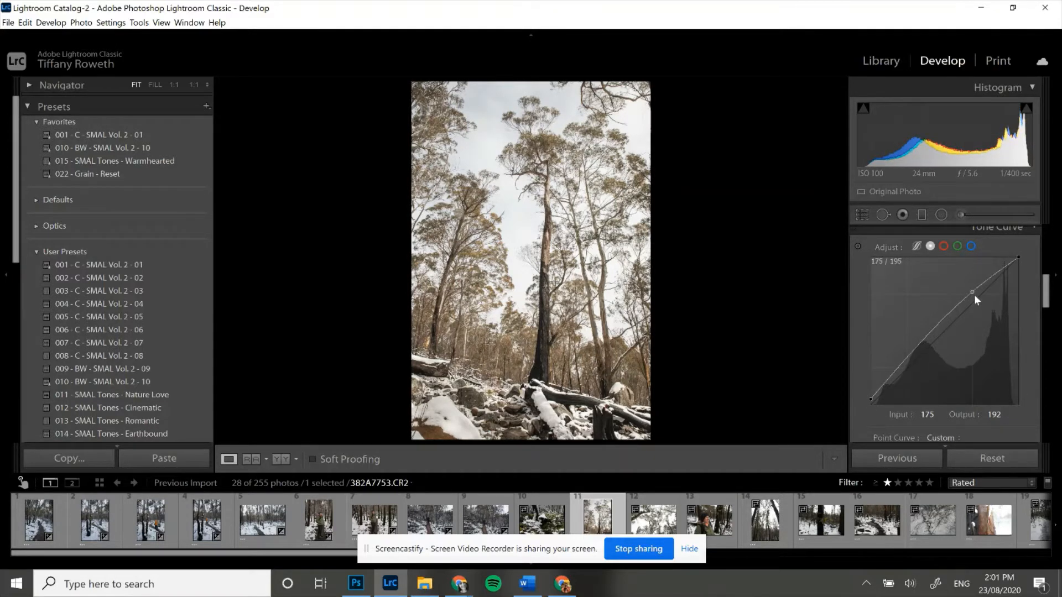
{"action": "left_click_drag", "start_coordinate": [924, 343], "coordinate": [928, 349]}
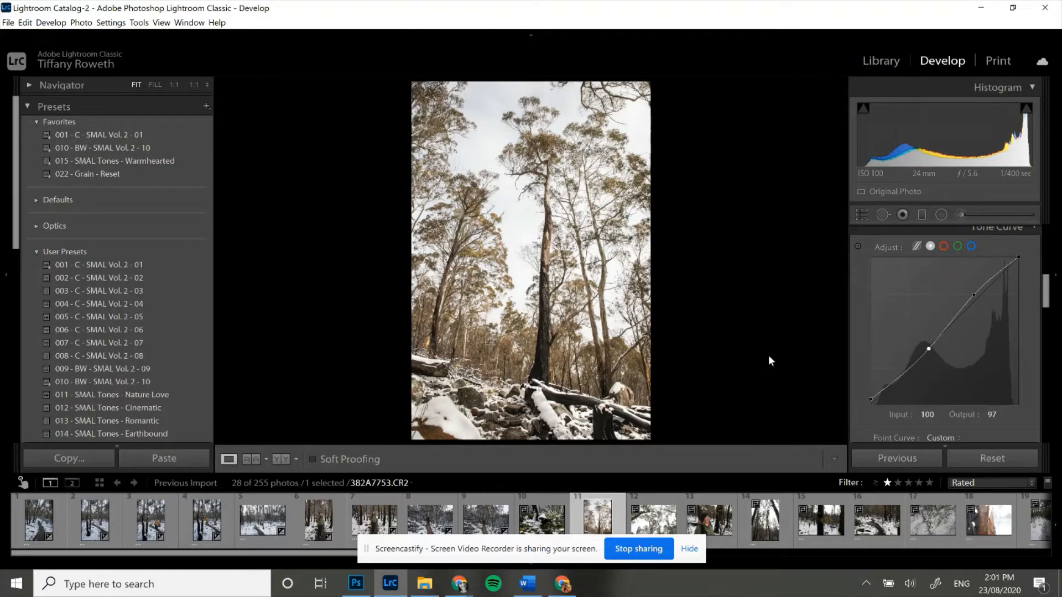
- Adjust the eleventh photo's yellow range, set Red Luminance to -30, and set Orange Hue to +15 and Luminance to +21
{"action": "scroll", "coordinate": [930, 370], "scroll_direction": "down", "scroll_amount": 3}
{"action": "left_click", "coordinate": [918, 314]}
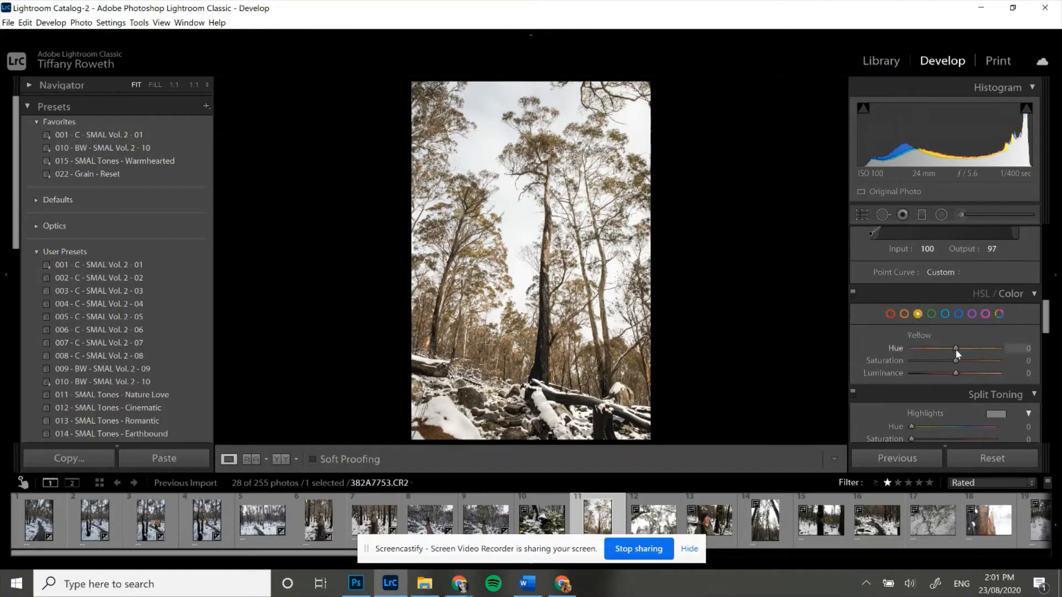
{"action": "left_click_drag", "start_coordinate": [899, 358], "coordinate": [962, 350]}
{"action": "left_click", "coordinate": [930, 314]}
{"action": "left_click", "coordinate": [918, 314]}
{"action": "left_click", "coordinate": [890, 314]}
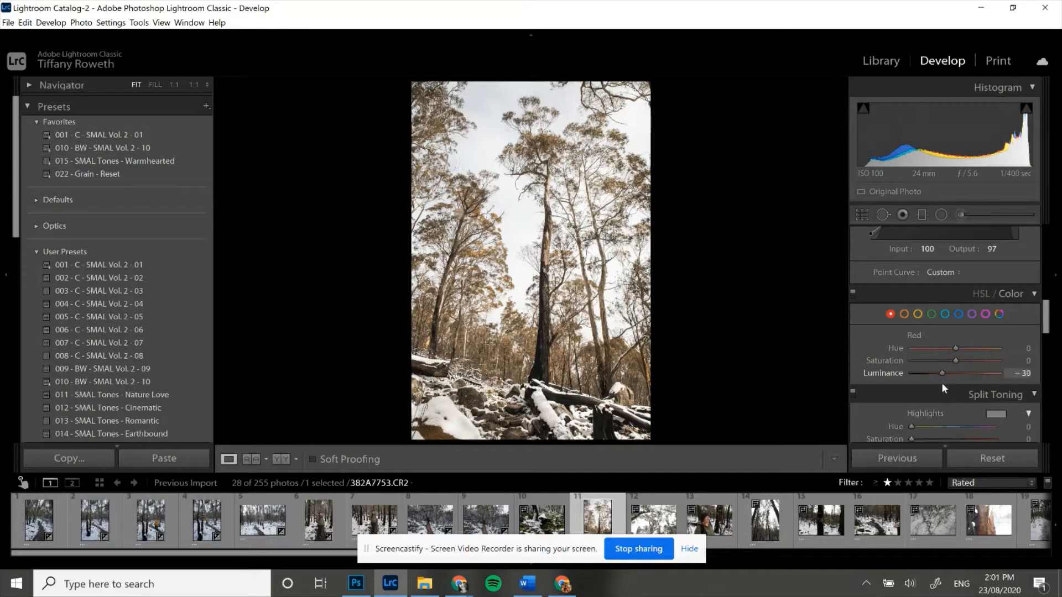
{"action": "left_click", "coordinate": [904, 314]}
{"action": "mouse_move", "coordinate": [963, 374]}
{"action": "left_mouse_down"}
{"action": "mouse_move", "coordinate": [914, 384]}
{"action": "mouse_move", "coordinate": [967, 377]}
{"action": "left_mouse_up"}
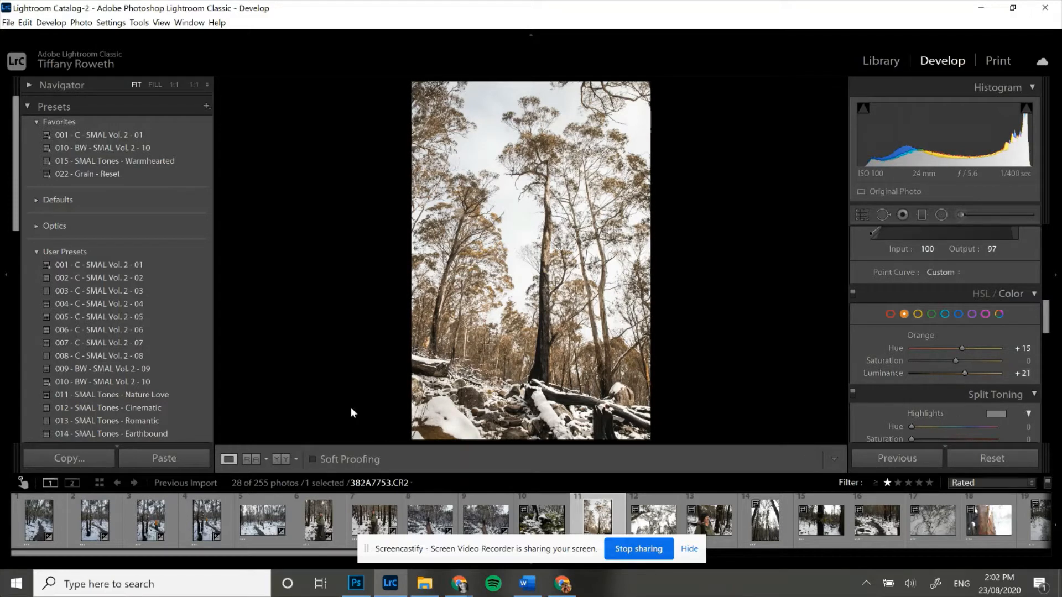
- Compare the eleventh photo's before and after versions, set its Dehaze to +43, and return to the single-photo view
{"action": "left_click", "coordinate": [281, 459]}
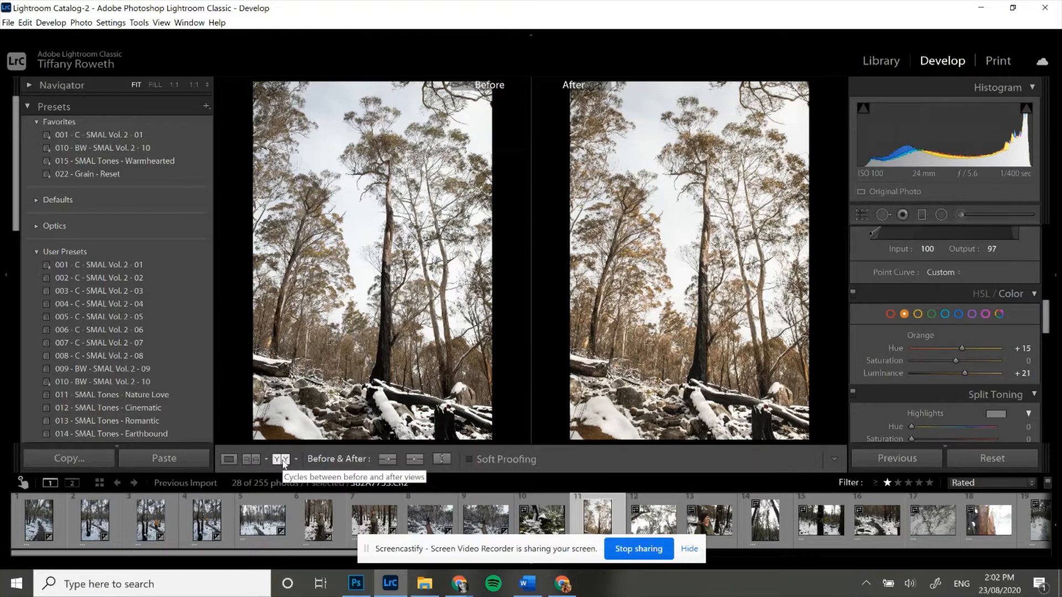
{"action": "scroll", "coordinate": [989, 342], "scroll_direction": "up", "scroll_amount": 5}
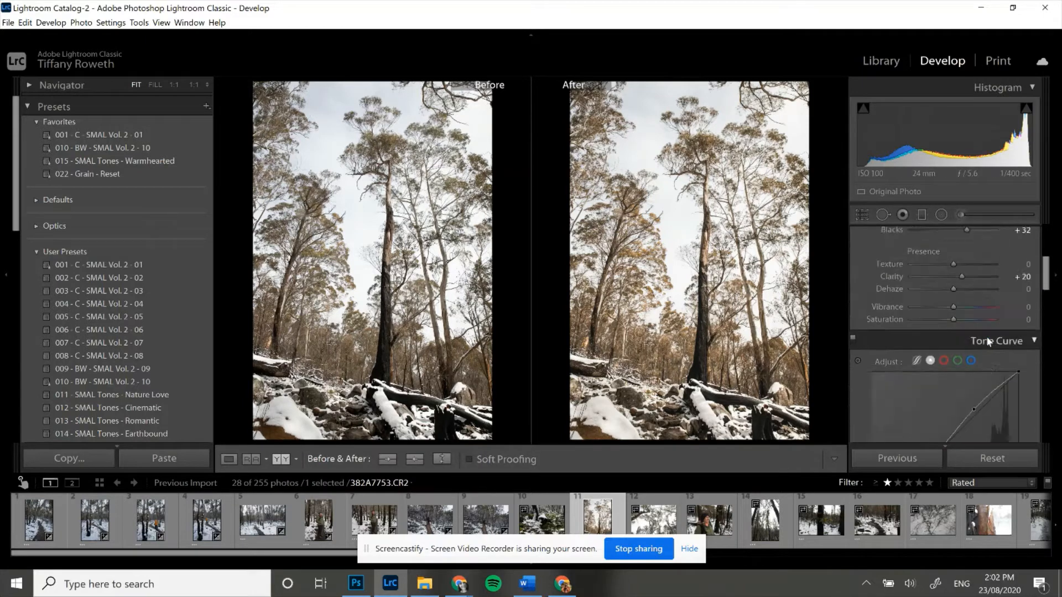
{"action": "scroll", "coordinate": [989, 342], "scroll_direction": "up", "scroll_amount": 1}
{"action": "left_click_drag", "start_coordinate": [954, 324], "coordinate": [958, 323]}
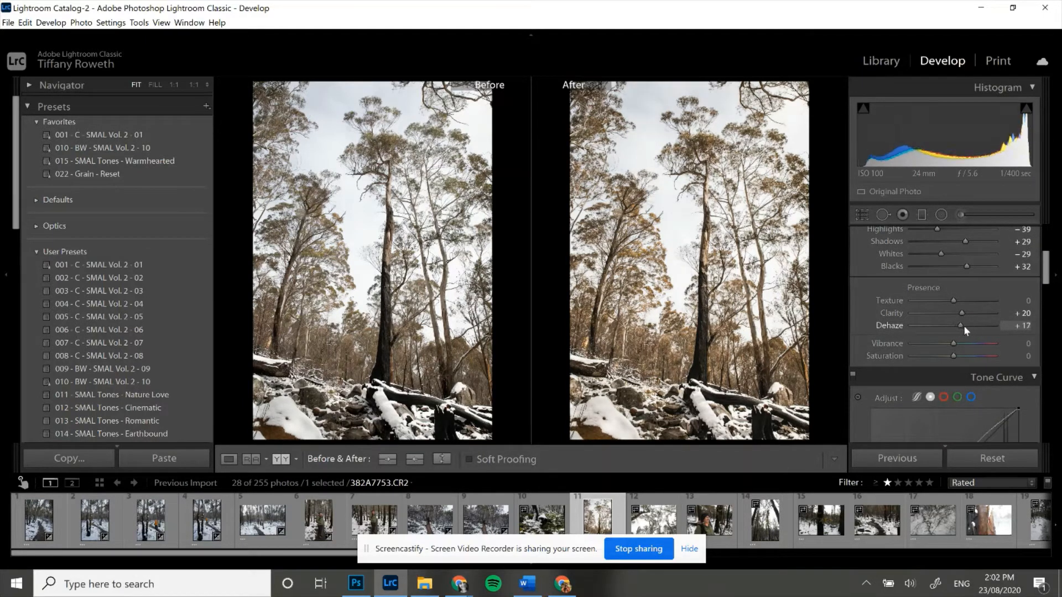
{"action": "left_click_drag", "start_coordinate": [966, 325], "coordinate": [975, 325]}
{"action": "left_click", "coordinate": [233, 462]}
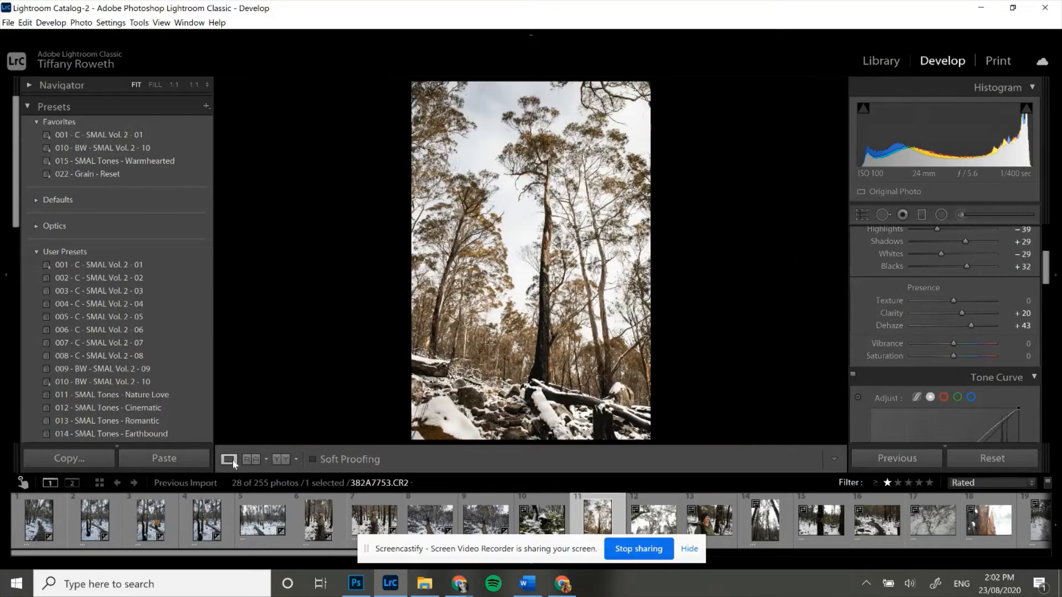
- Synchronize the eleventh photo's develop settings to the twelfth, 382A7762, and give the twelfth photo a 4-star rating
{"action": "key", "text": "Right"}
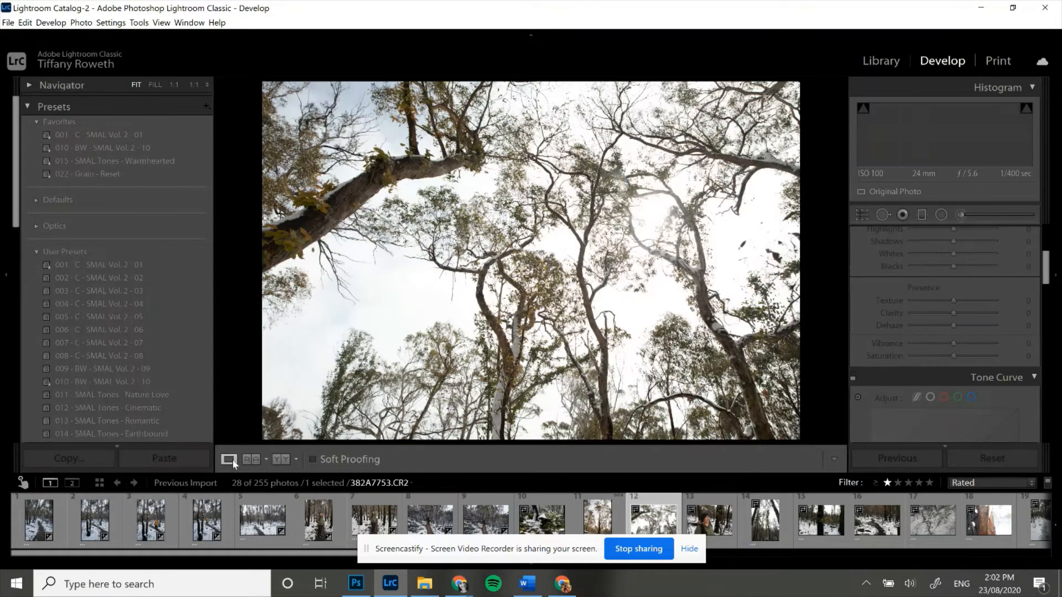
{"action": "key", "text": "Left"}
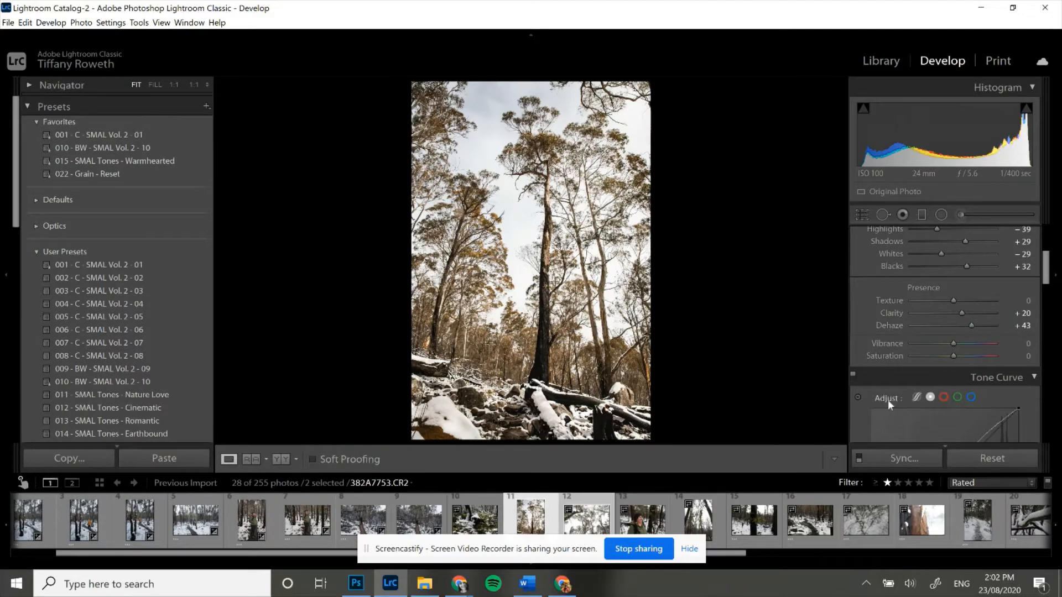
{"action": "left_click", "coordinate": [904, 458]}
{"action": "key", "text": "Return"}
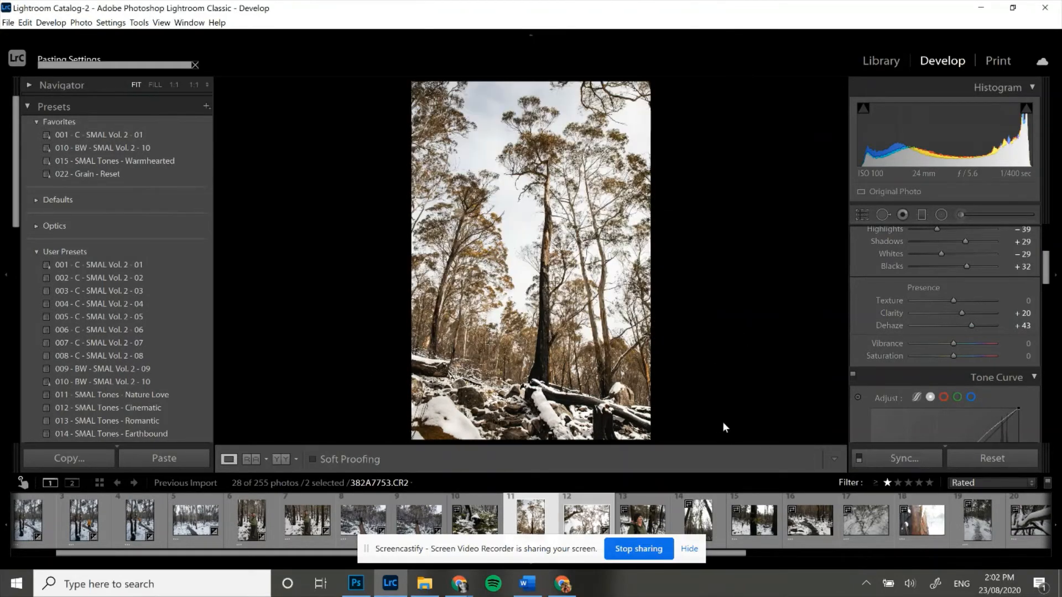
{"action": "left_click", "coordinate": [578, 505]}
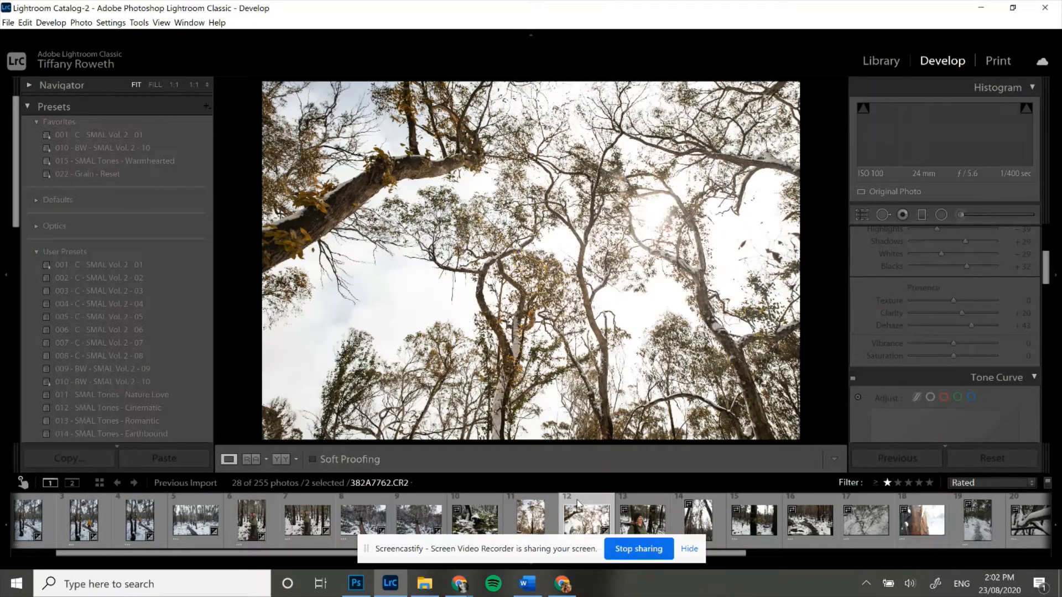
{"action": "key", "text": "4"}
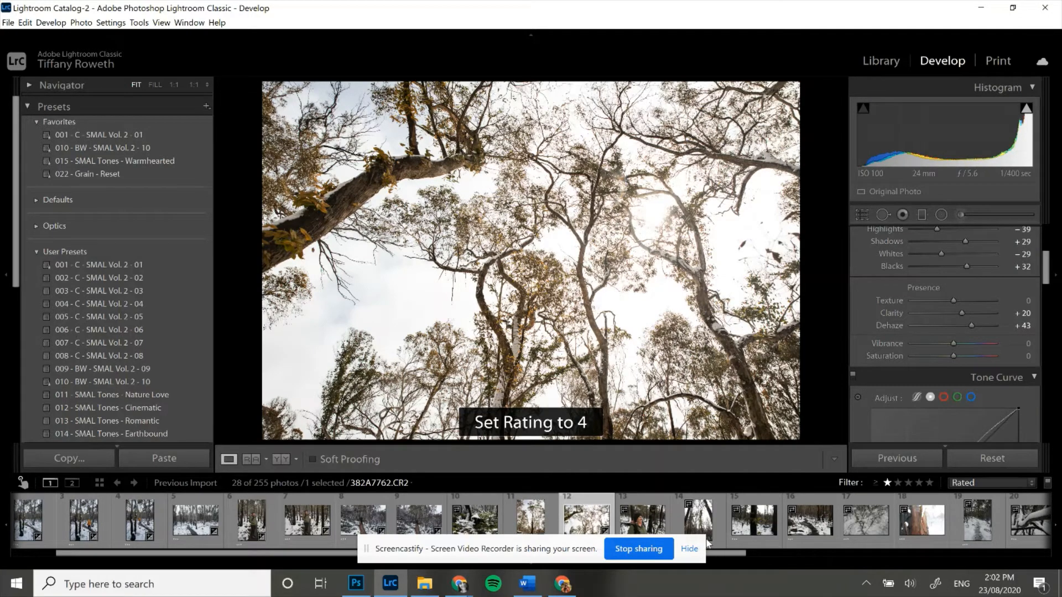
{"action": "left_click", "coordinate": [799, 553]}
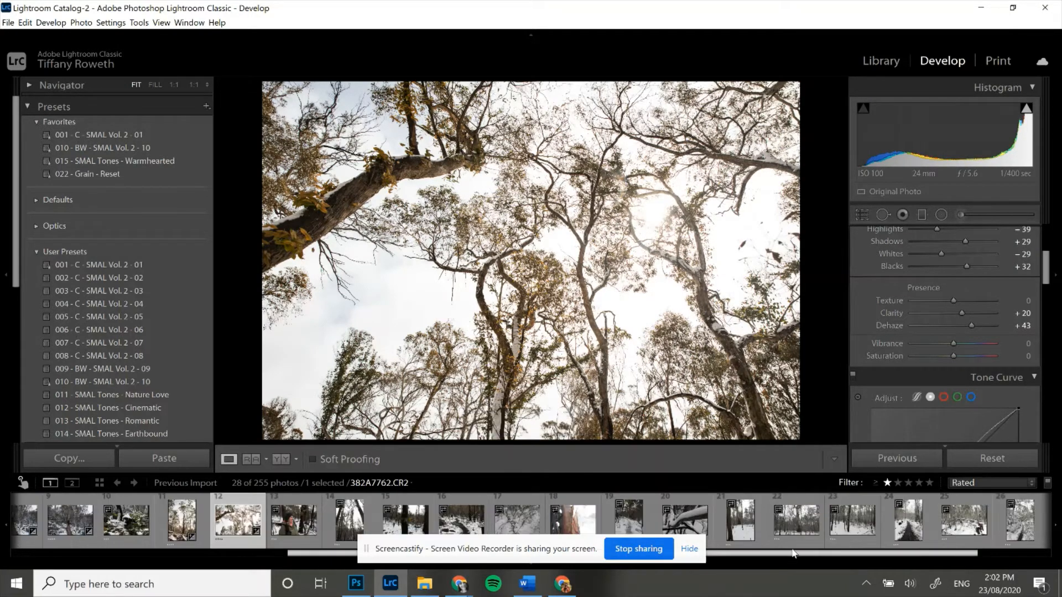
- Synchronize the eleventh photo's develop settings to the 22nd photo, review the result, and move on to the 23rd photo
{"action": "left_click", "coordinate": [811, 542]}
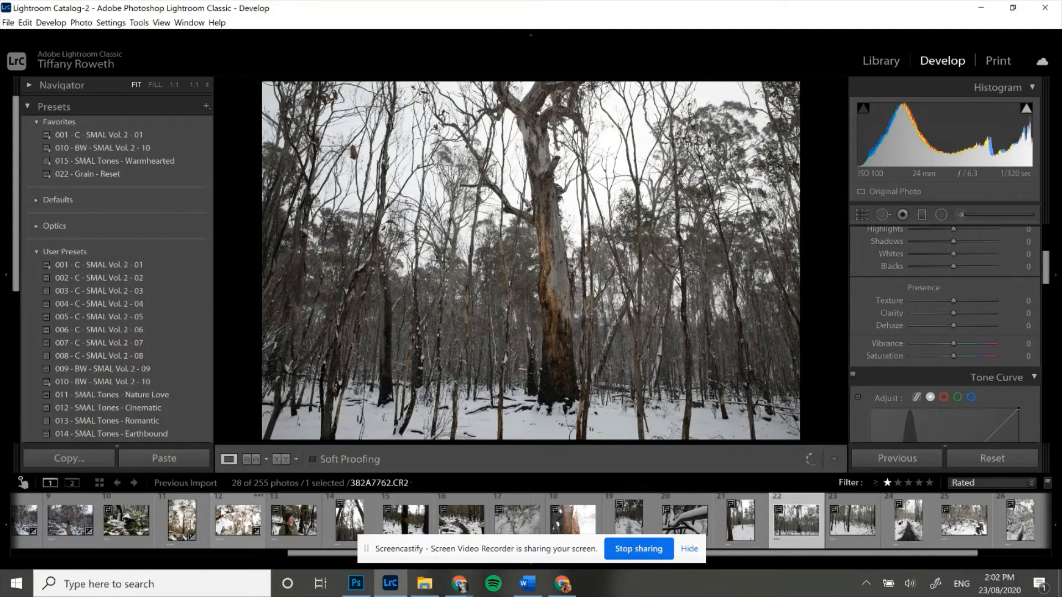
{"action": "left_click", "coordinate": [182, 520], "text": "ctrl"}
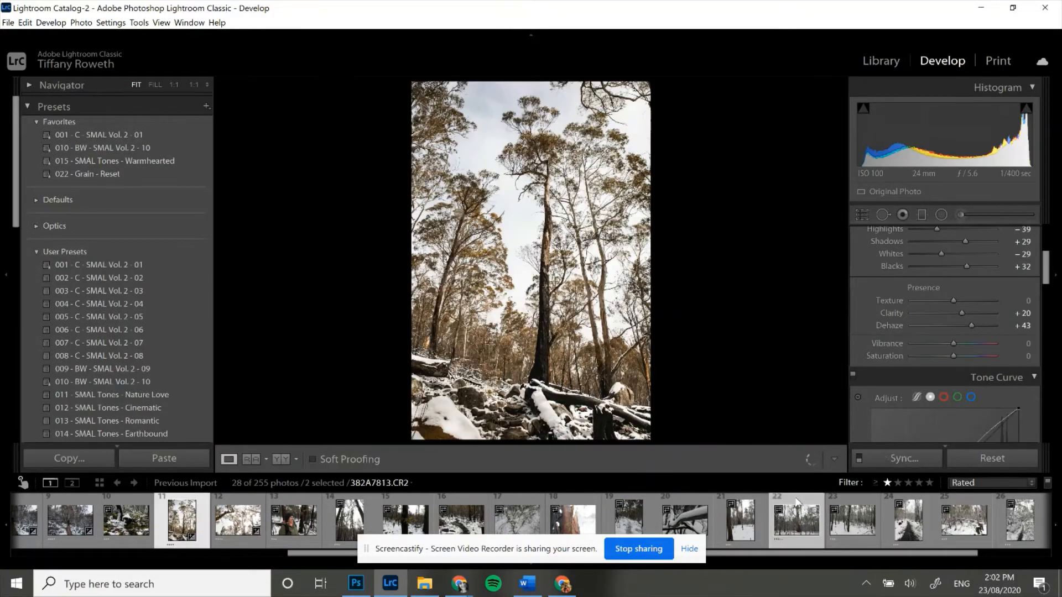
{"action": "left_click", "coordinate": [904, 458]}
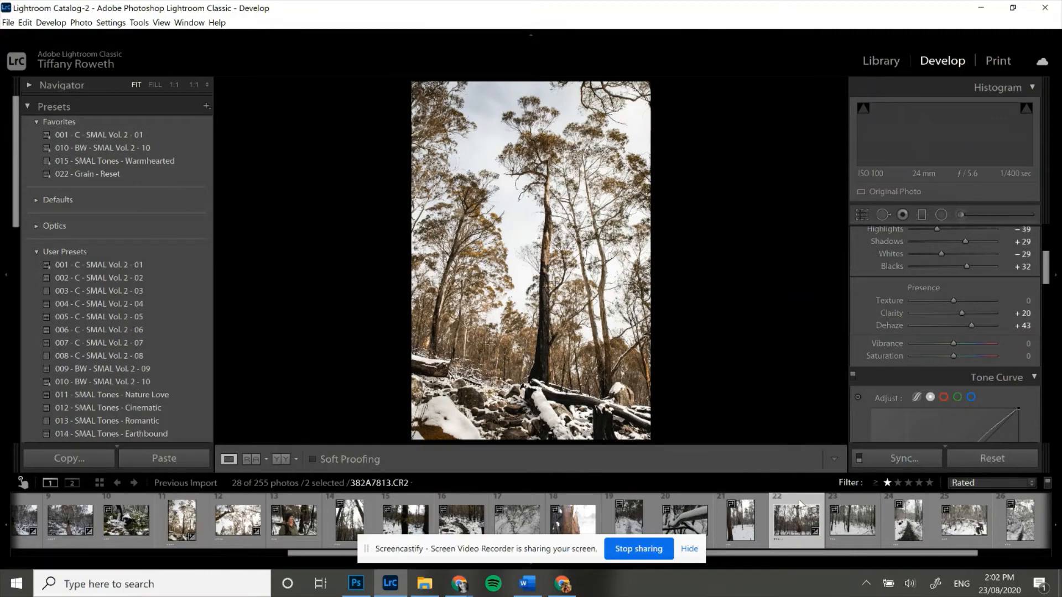
{"action": "left_click", "coordinate": [801, 504]}
{"action": "key", "text": "Right"}
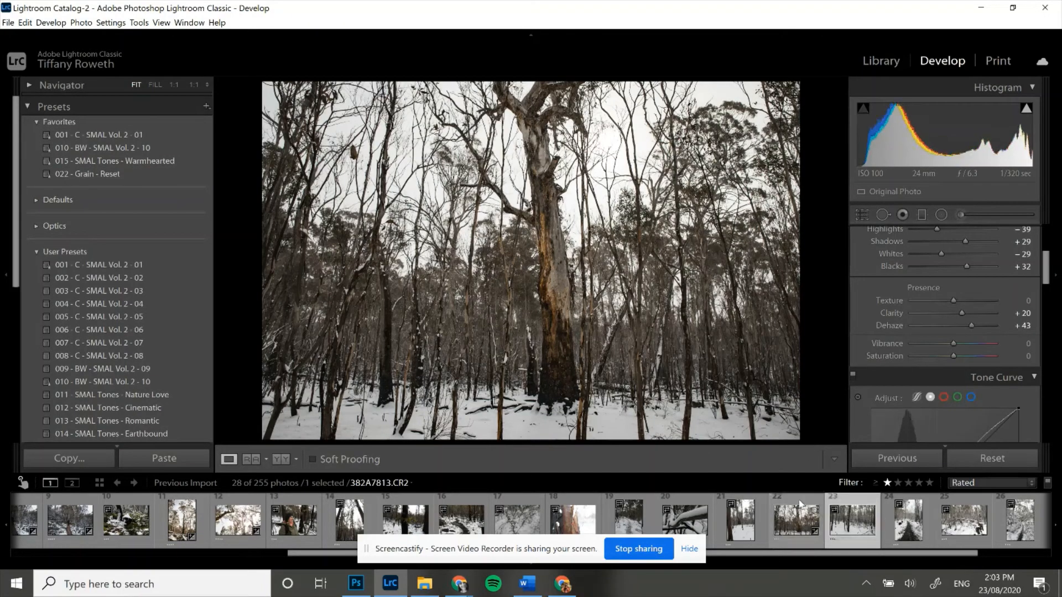
- Synchronize the twelfth photo's develop settings to the 26th photo, 382A7871, and open the 26th photo
{"action": "left_click_drag", "start_coordinate": [795, 556], "coordinate": [891, 552]}
{"action": "left_click", "coordinate": [912, 544]}
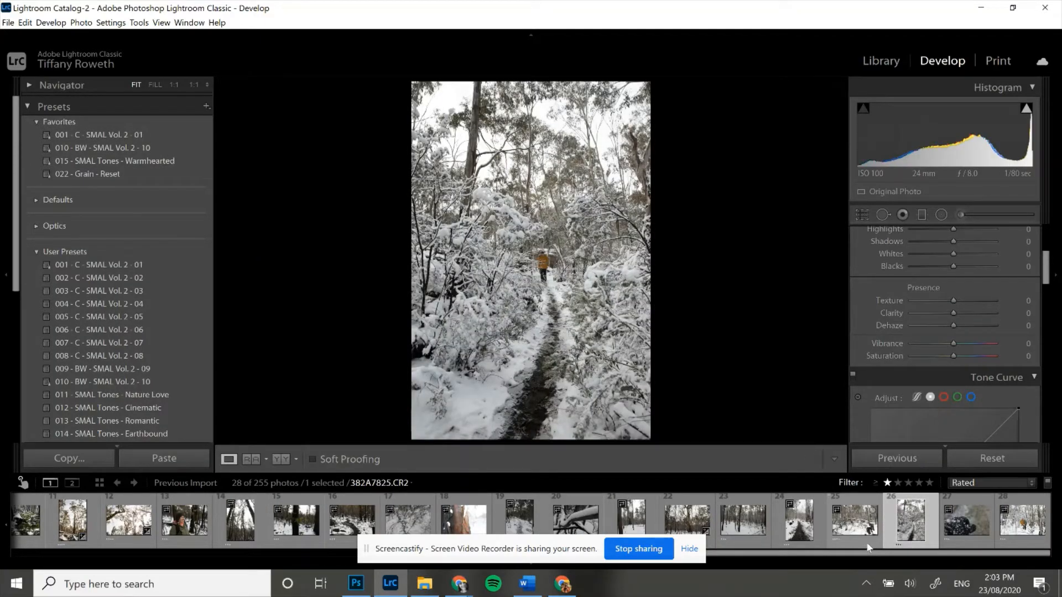
{"action": "left_click", "coordinate": [128, 520], "text": "ctrl"}
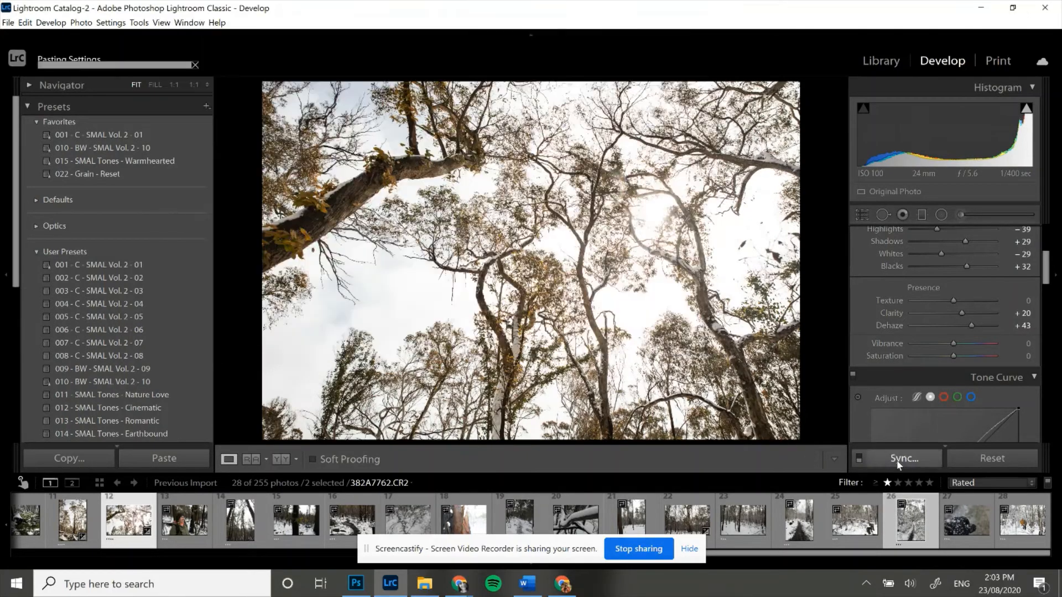
{"action": "left_click", "coordinate": [931, 526]}
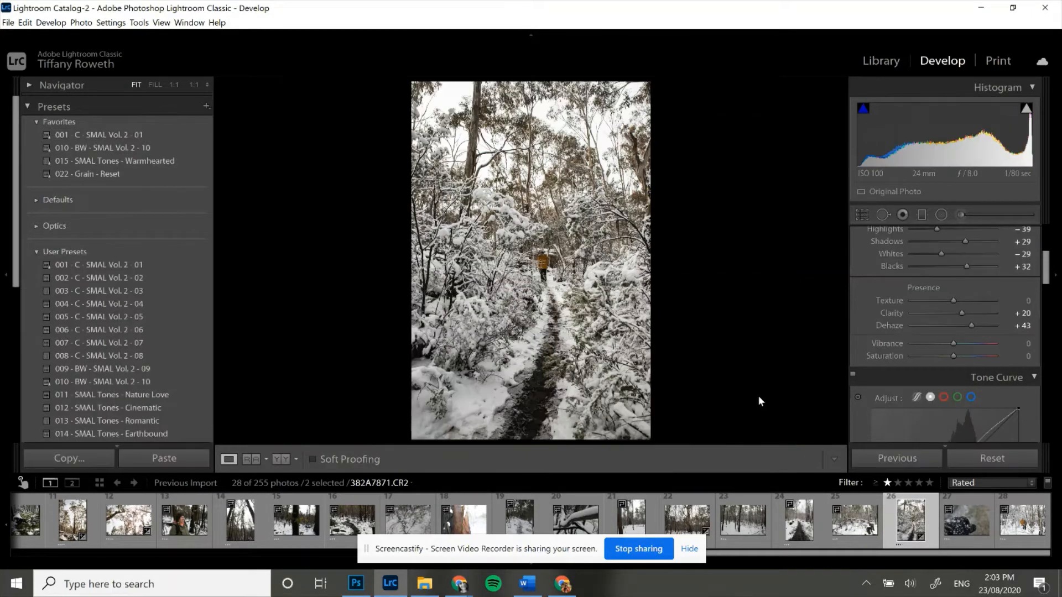
- Compare the 26th photo's before and after versions and set its Dehaze to +15, Yellow Luminance to -13 and Orange Luminance to +50
{"action": "left_click", "coordinate": [281, 460]}
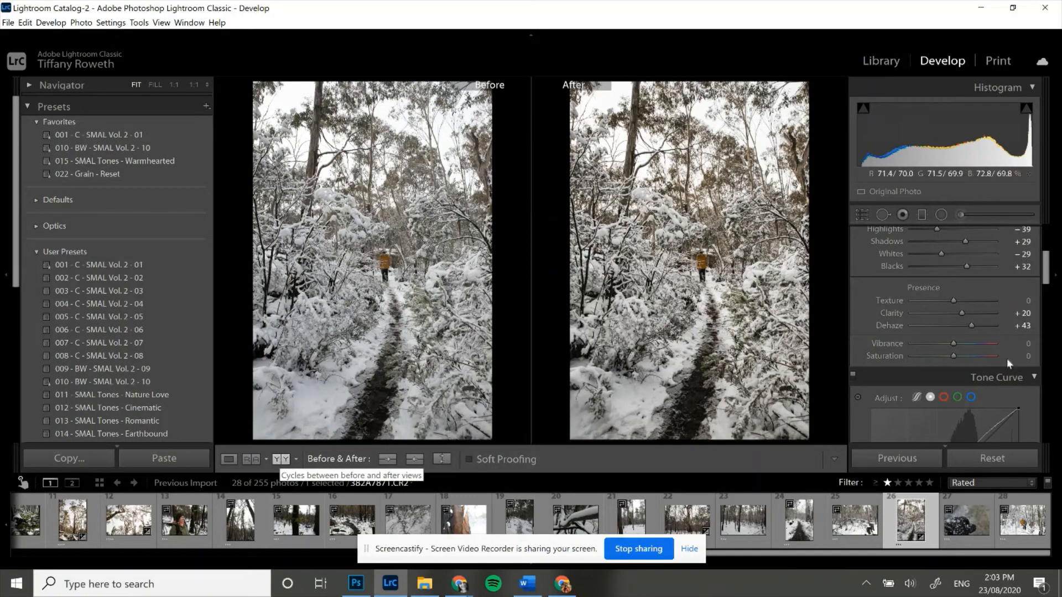
{"action": "left_click", "coordinate": [961, 325]}
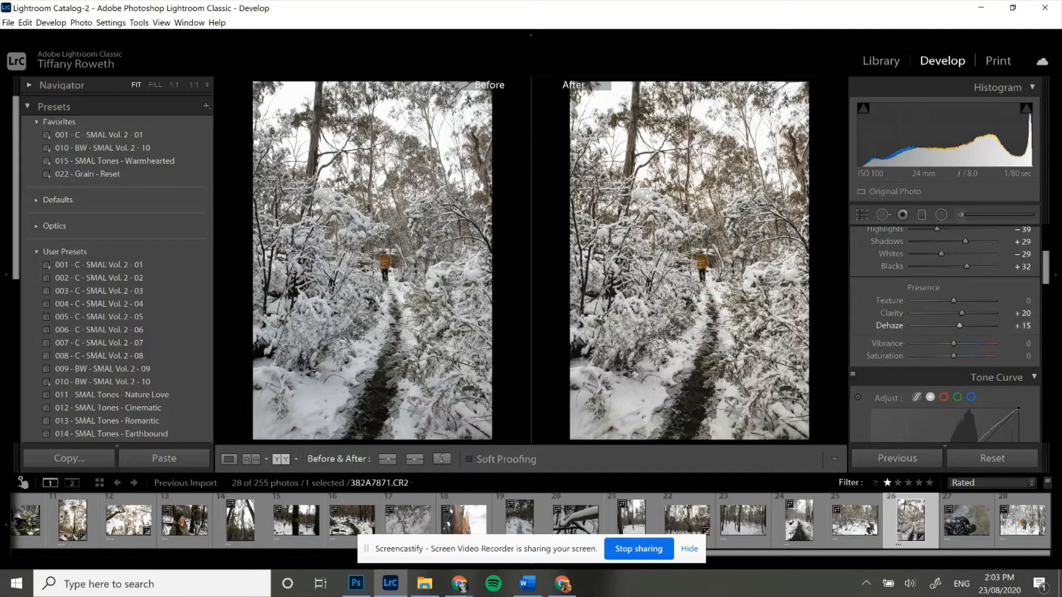
{"action": "left_click_drag", "start_coordinate": [1046, 268], "coordinate": [1058, 316]}
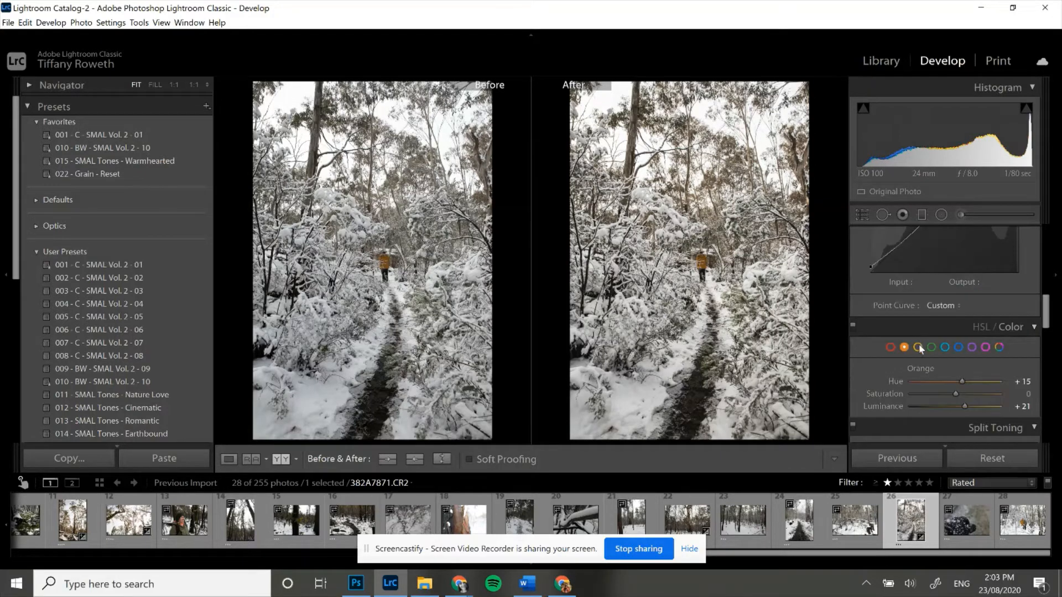
{"action": "left_click_drag", "start_coordinate": [964, 410], "coordinate": [934, 412]}
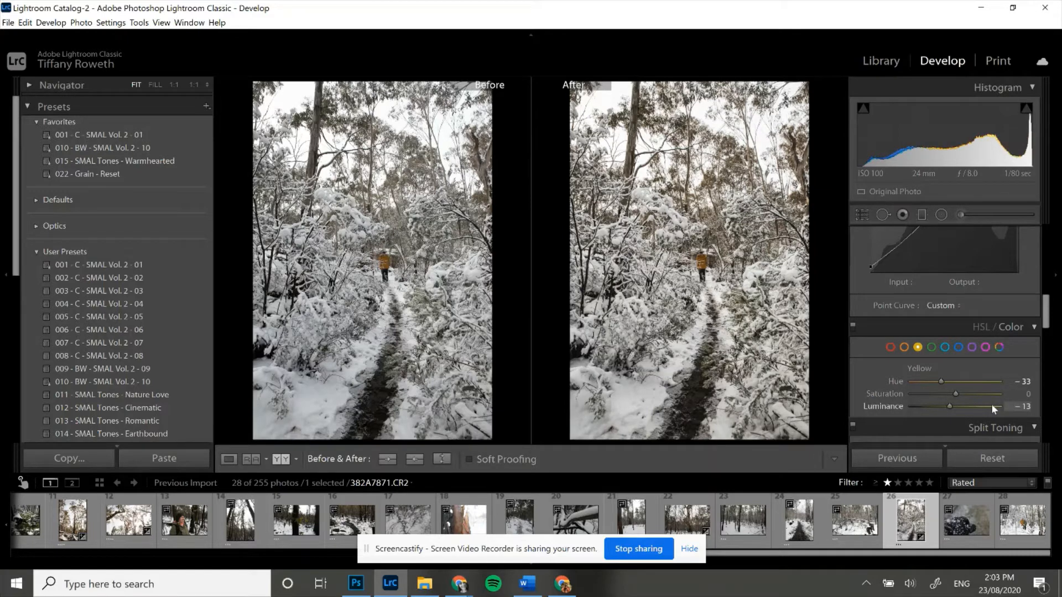
{"action": "left_click", "coordinate": [905, 347]}
{"action": "mouse_move", "coordinate": [978, 403]}
{"action": "left_mouse_down"}
{"action": "mouse_move", "coordinate": [982, 414]}
{"action": "mouse_move", "coordinate": [931, 420]}
{"action": "mouse_move", "coordinate": [974, 412]}
{"action": "left_mouse_up"}
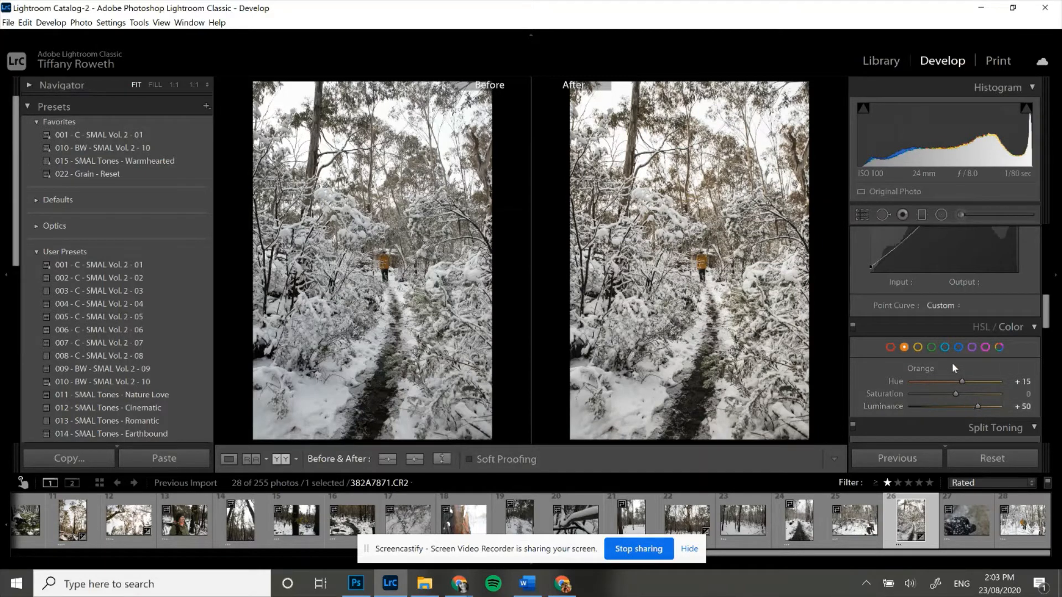
- Set the 26th photo's overall Saturation to -9 and return to the single-photo view
{"action": "scroll", "coordinate": [932, 314], "scroll_direction": "up", "scroll_amount": 10}
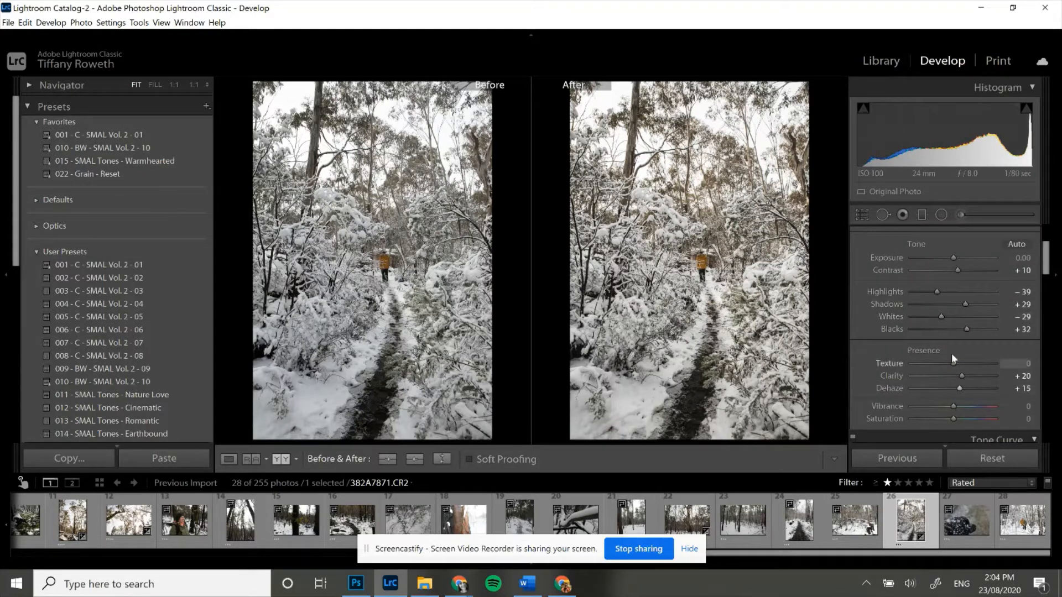
{"action": "left_click_drag", "start_coordinate": [951, 419], "coordinate": [949, 419]}
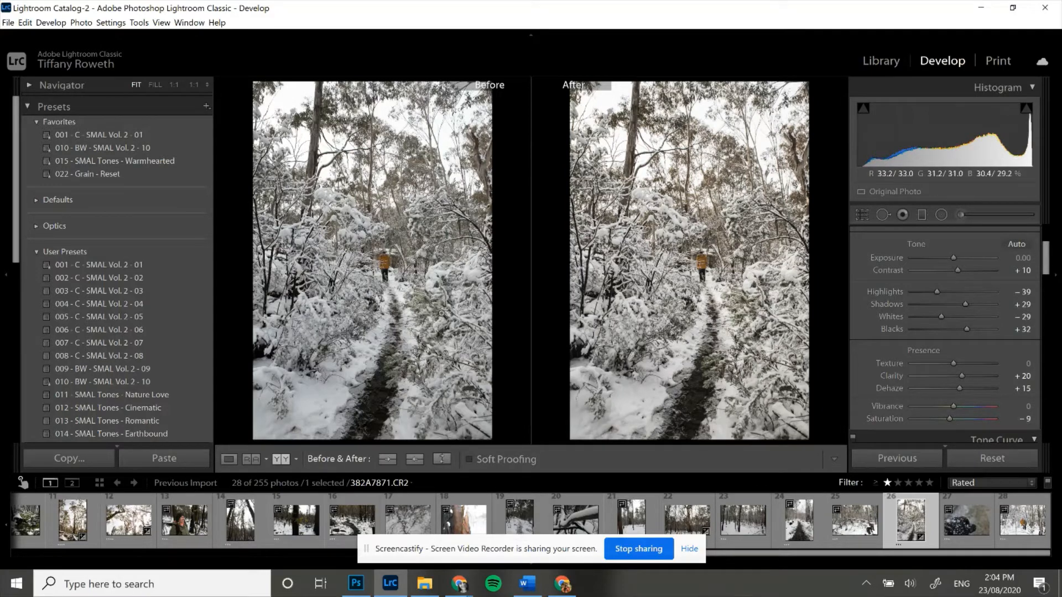
{"action": "left_click", "coordinate": [229, 459]}
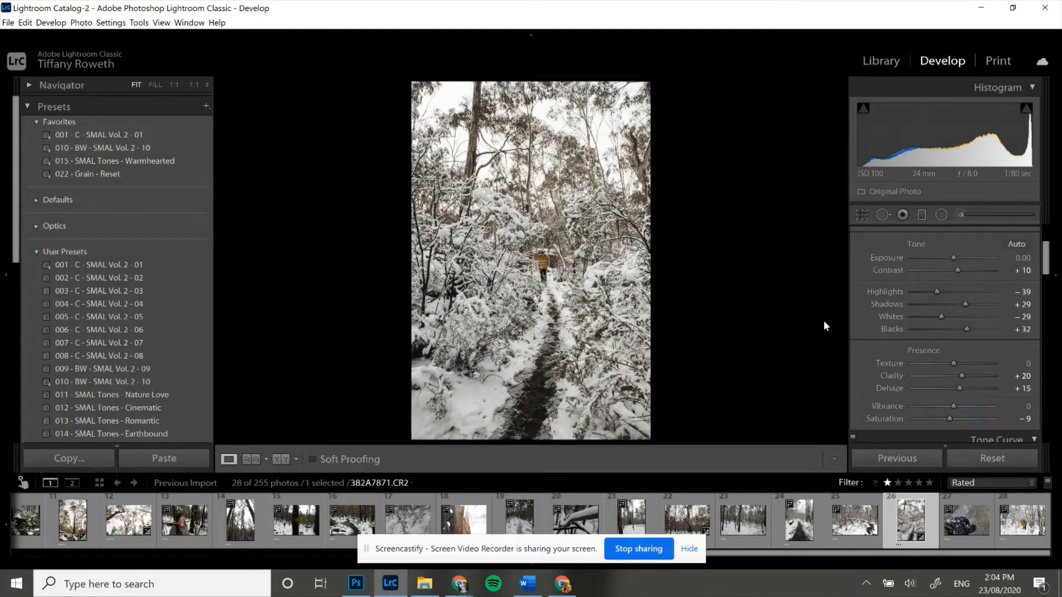
- Apply the 010 - BW - SMAL Vol. 2 - 10 preset to the 28th photo and set Exposure to -0.68, Highlights to -66 and Whites to -60
{"action": "left_click", "coordinate": [1011, 533]}
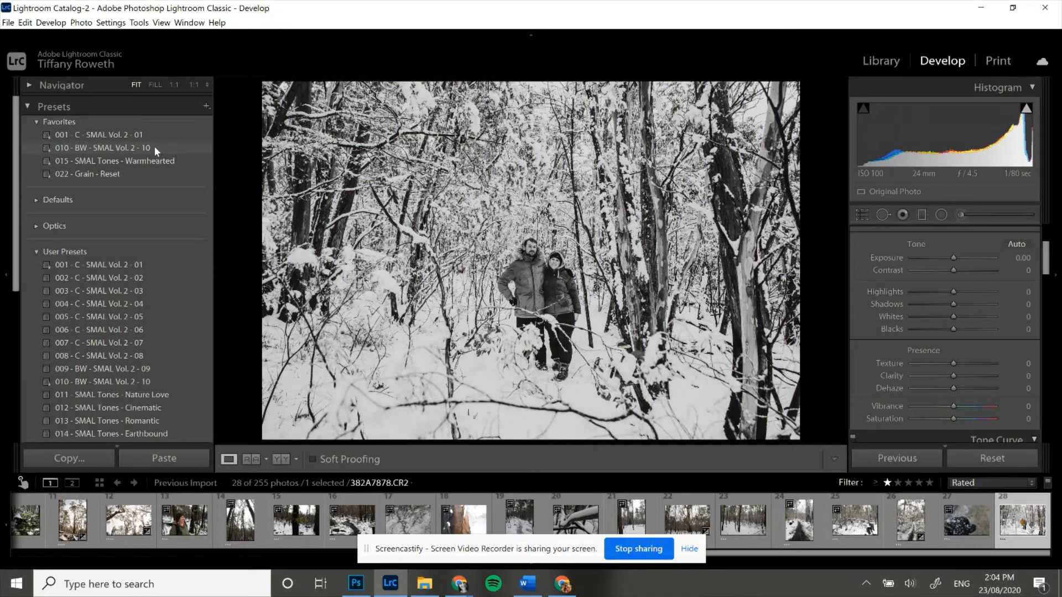
{"action": "left_click", "coordinate": [154, 146]}
{"action": "left_click_drag", "start_coordinate": [937, 291], "coordinate": [928, 318]}
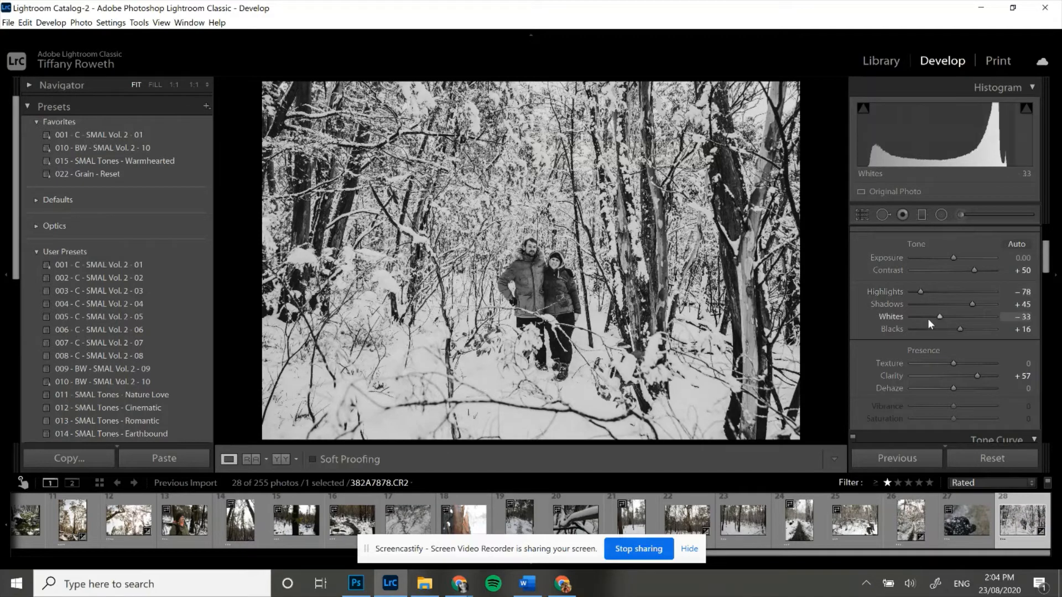
{"action": "mouse_move", "coordinate": [940, 258]}
{"action": "left_mouse_down"}
{"action": "mouse_move", "coordinate": [922, 260]}
{"action": "mouse_move", "coordinate": [947, 260]}
{"action": "mouse_move", "coordinate": [931, 290]}
{"action": "mouse_move", "coordinate": [981, 297]}
{"action": "mouse_move", "coordinate": [927, 293]}
{"action": "left_mouse_up"}
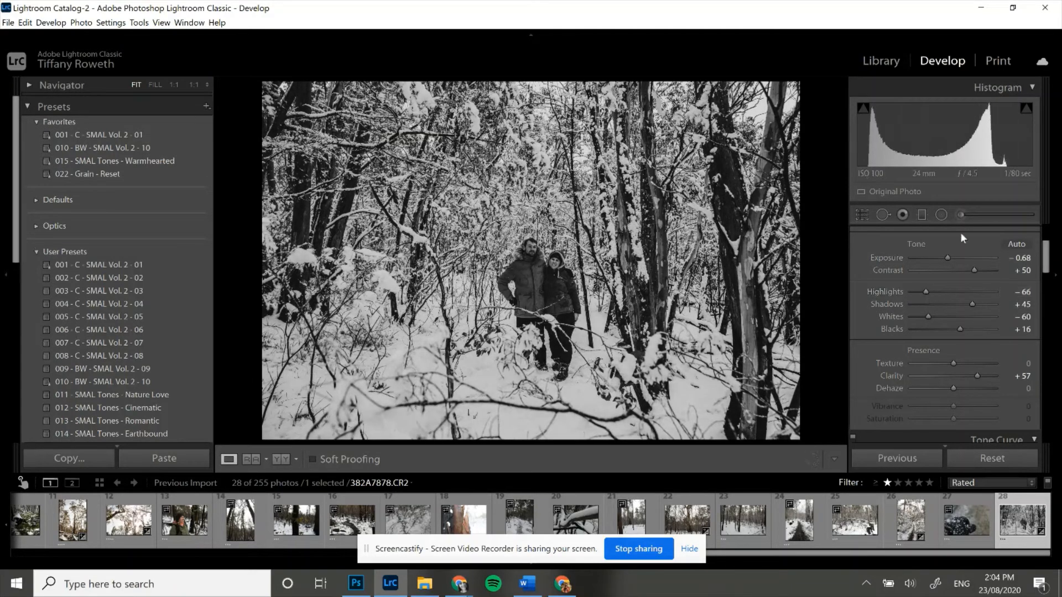
- Brush the couple in the 28th photo with Dodge (Lighten), raise the brush exposure, and compare the before and after versions
{"action": "left_click", "coordinate": [960, 214]}
{"action": "left_click", "coordinate": [932, 255]}
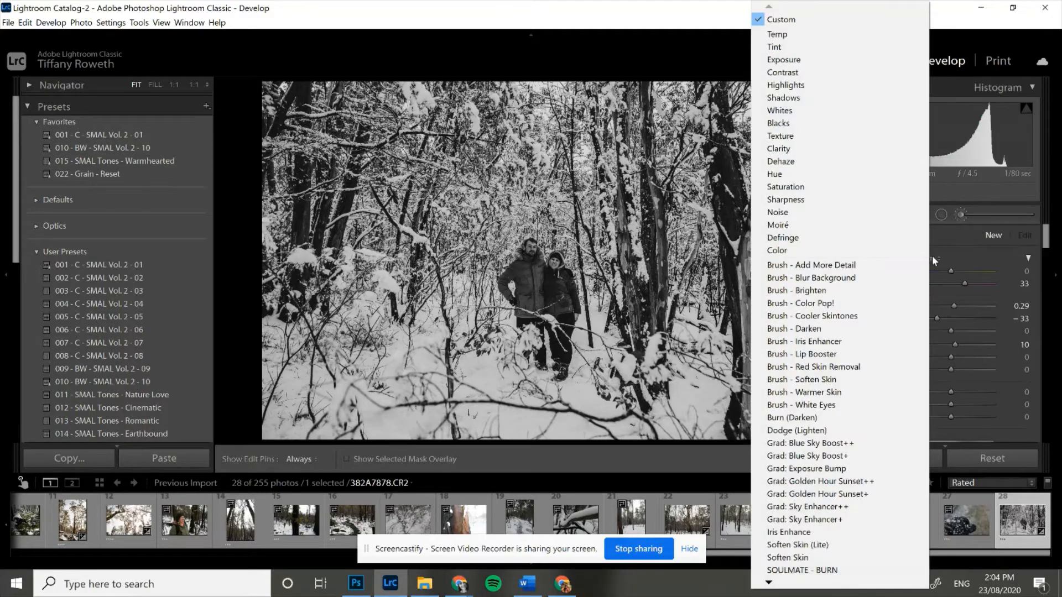
{"action": "left_click", "coordinate": [831, 430]}
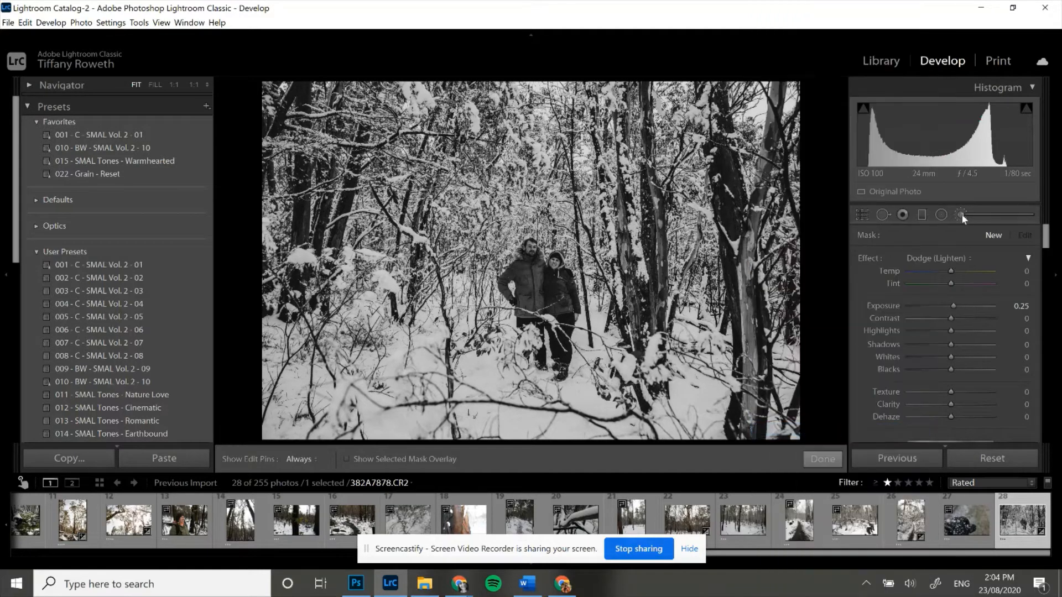
{"action": "mouse_move", "coordinate": [561, 339]}
{"action": "left_mouse_down"}
{"action": "mouse_move", "coordinate": [542, 273]}
{"action": "mouse_move", "coordinate": [551, 289]}
{"action": "mouse_move", "coordinate": [539, 307]}
{"action": "mouse_move", "coordinate": [532, 268]}
{"action": "mouse_move", "coordinate": [545, 324]}
{"action": "mouse_move", "coordinate": [556, 310]}
{"action": "mouse_move", "coordinate": [537, 301]}
{"action": "mouse_move", "coordinate": [550, 288]}
{"action": "mouse_move", "coordinate": [547, 299]}
{"action": "left_mouse_up"}
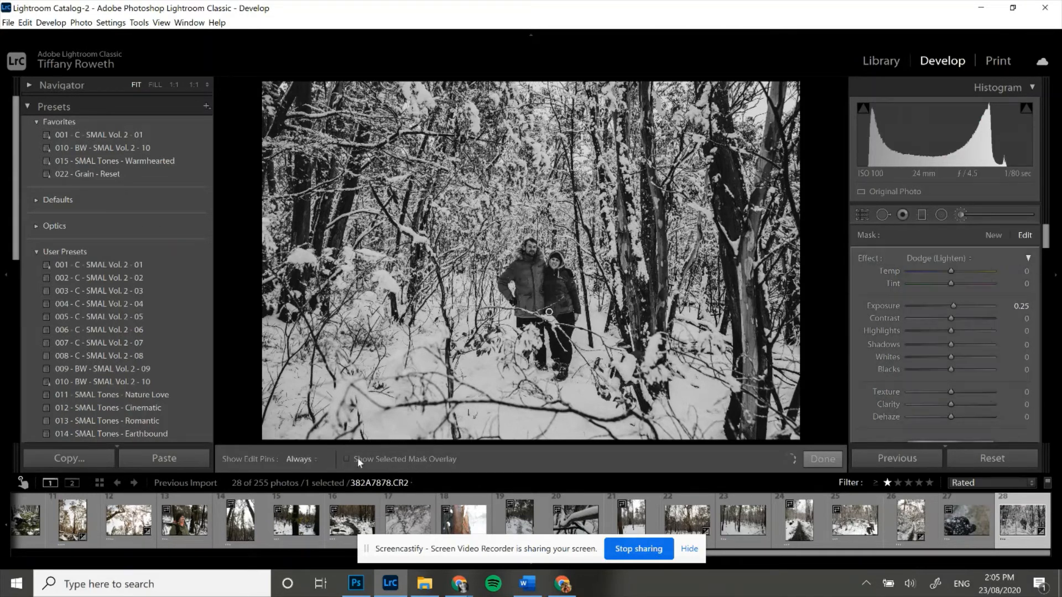
{"action": "left_click", "coordinate": [347, 459]}
{"action": "left_click_drag", "start_coordinate": [950, 308], "coordinate": [962, 308]}
{"action": "left_click", "coordinate": [827, 461]}
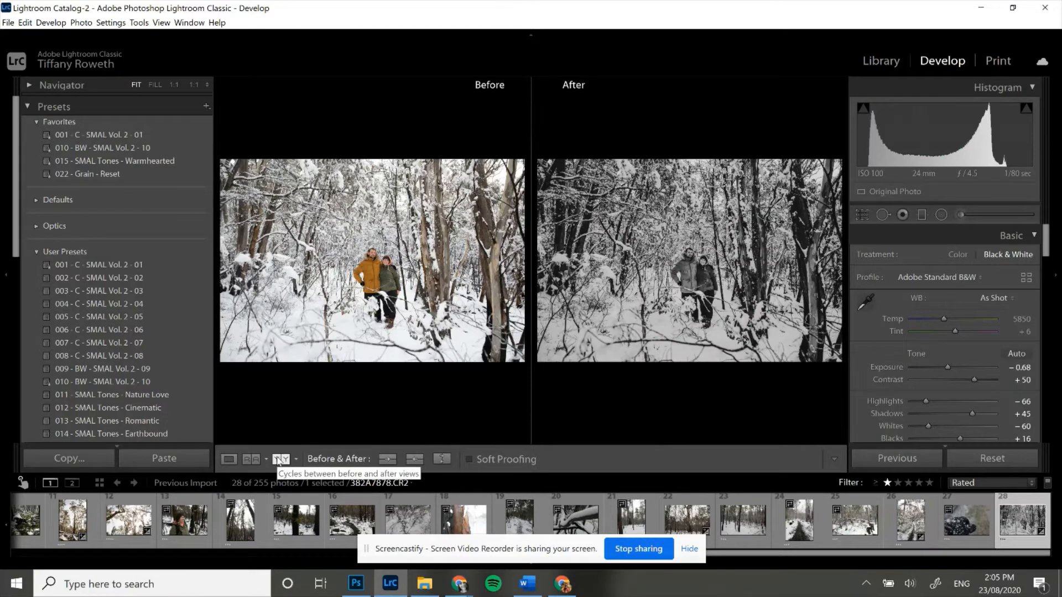
{"action": "left_click", "coordinate": [229, 459]}
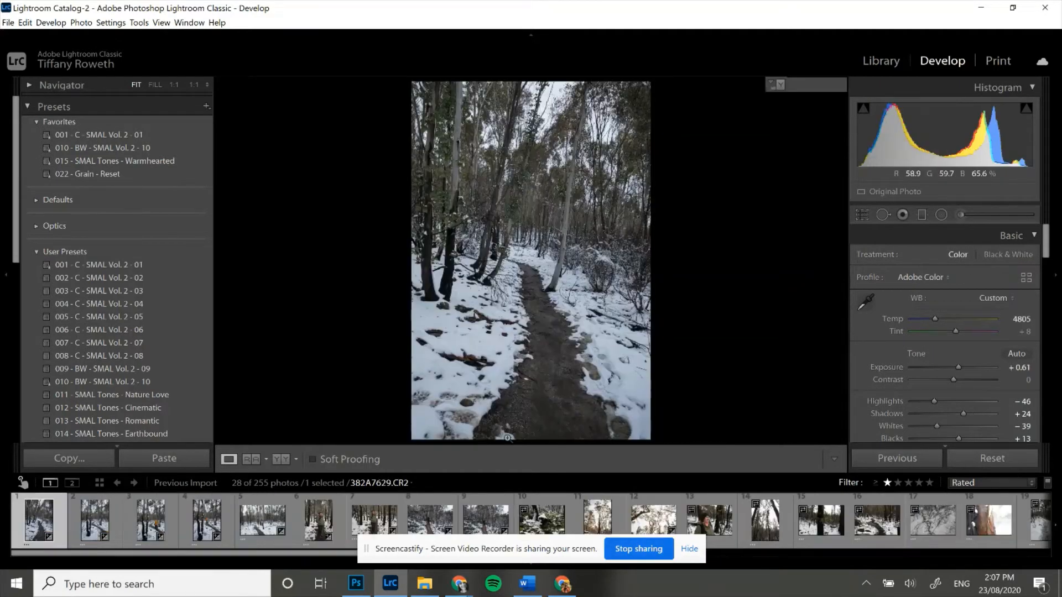
- Straighten the first photo, 382A7629, to an angle of -0.96, keeping the original aspect ratio
{"action": "left_click", "coordinate": [864, 216]}
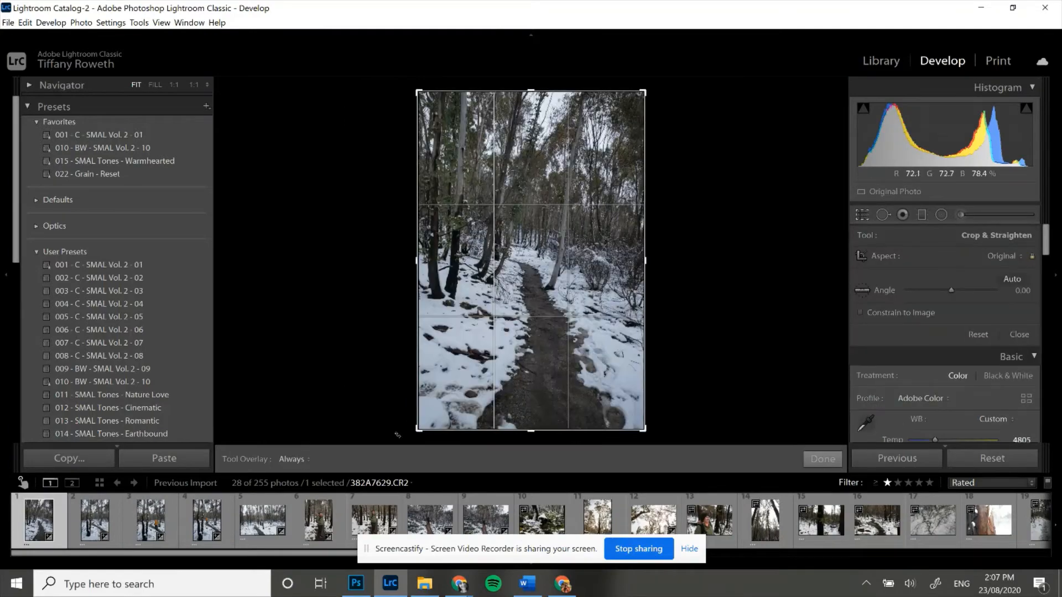
{"action": "left_click_drag", "start_coordinate": [410, 436], "coordinate": [409, 442]}
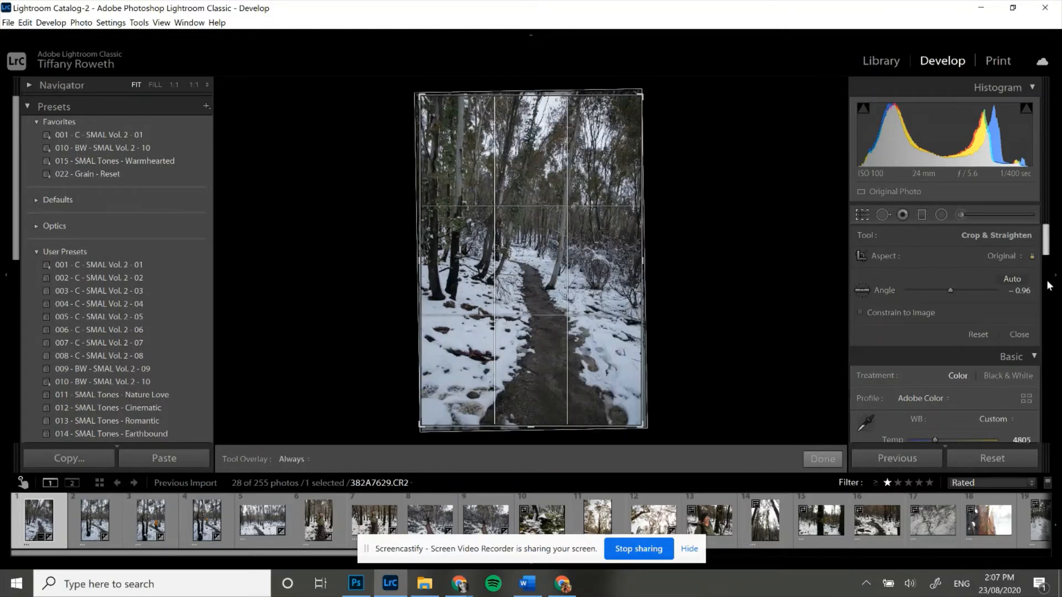
{"action": "left_click_drag", "start_coordinate": [643, 264], "coordinate": [522, 271]}
{"action": "key", "text": "ctrl+z"}
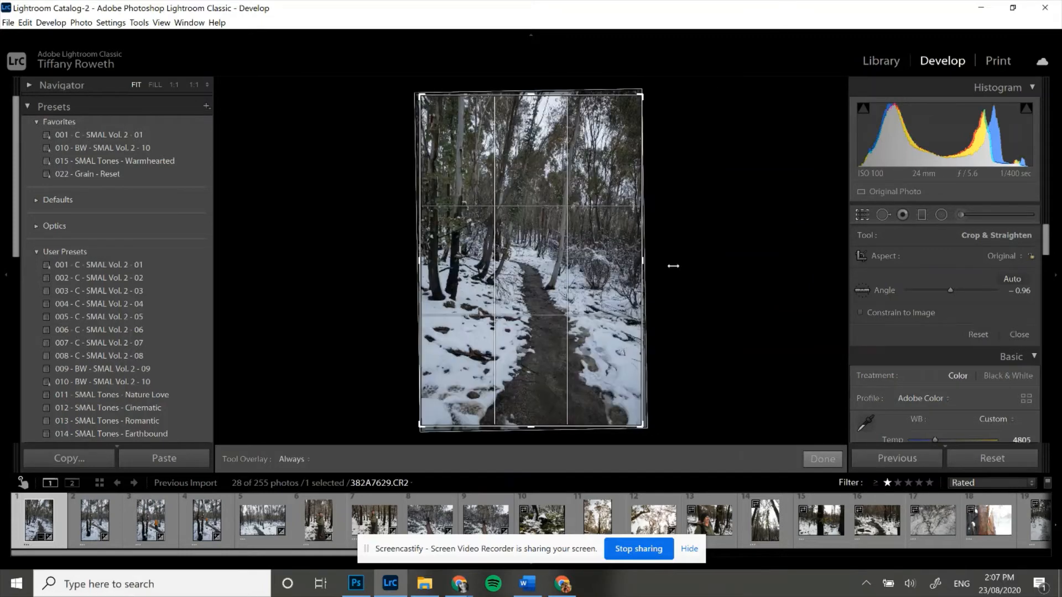
{"action": "left_click", "coordinate": [823, 459]}
- Compare the first photo's before and after versions, and set its Vibrance to +12 and Saturation to +14
{"action": "left_click", "coordinate": [281, 459]}
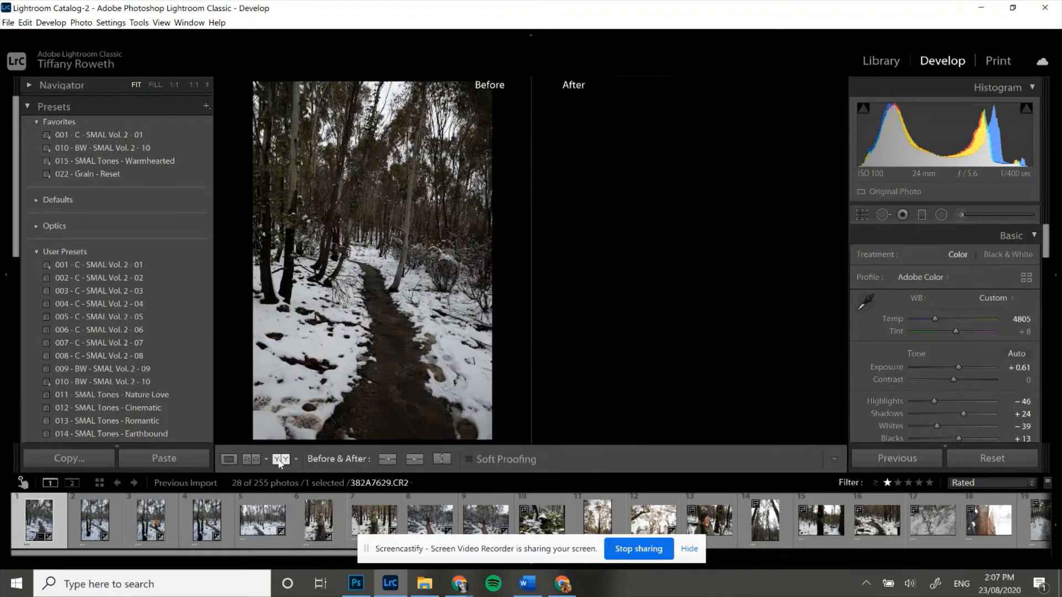
{"action": "left_click", "coordinate": [230, 459]}
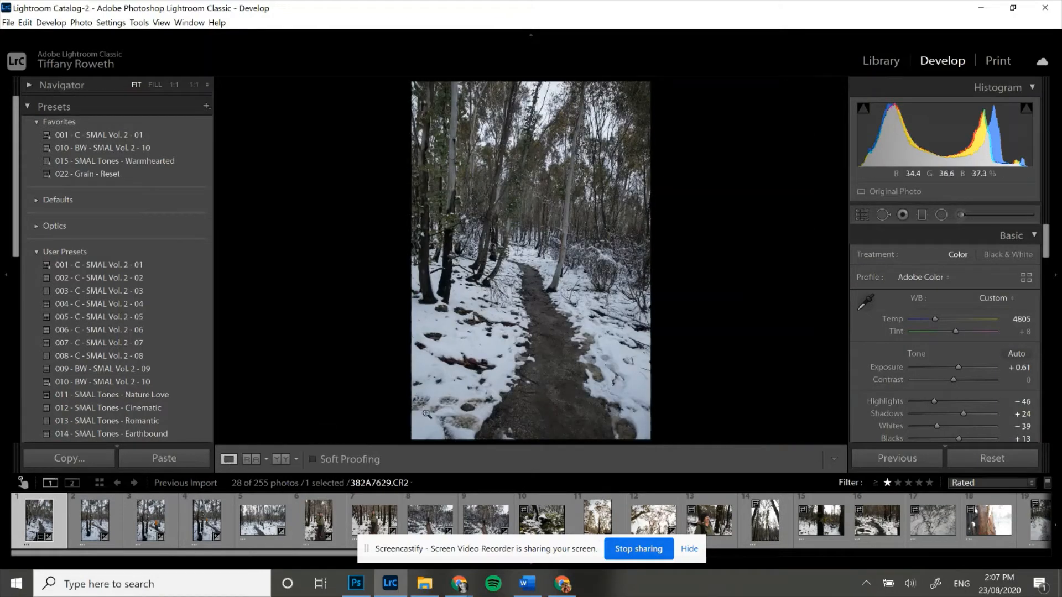
{"action": "scroll", "coordinate": [917, 350], "scroll_direction": "down", "scroll_amount": 4}
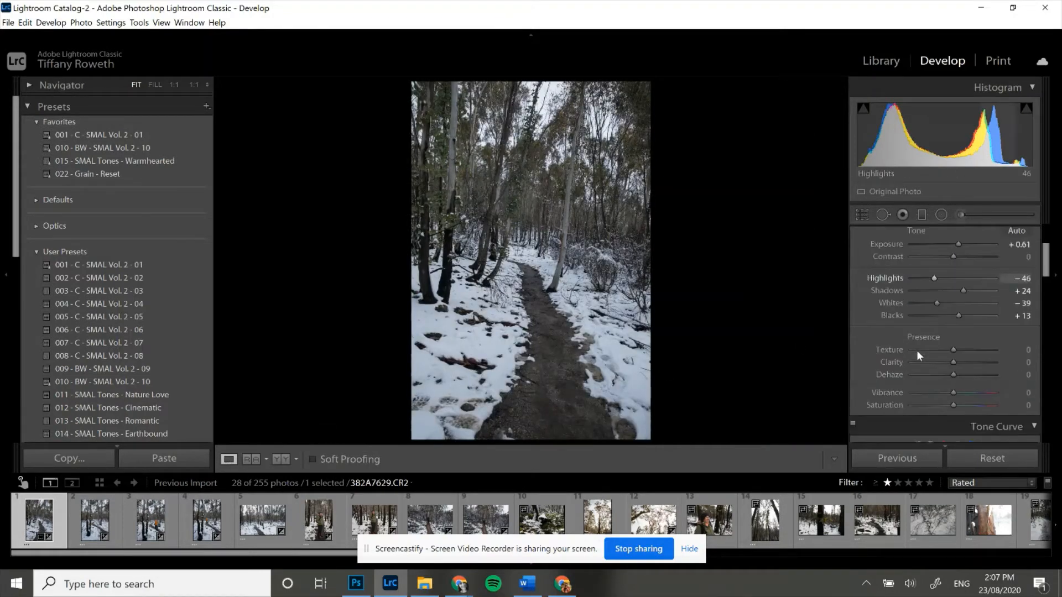
{"action": "left_click_drag", "start_coordinate": [964, 327], "coordinate": [958, 318]}
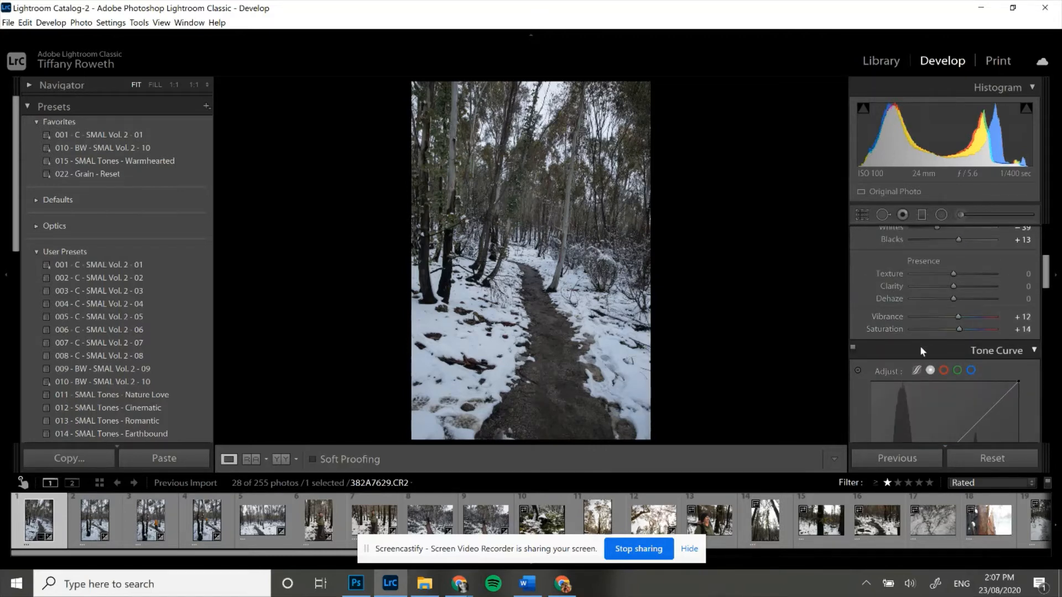
- Shape the first photo's point curve with points at 180/189 and 90/84, and compare the before and after versions
{"action": "scroll", "coordinate": [920, 346], "scroll_direction": "down", "scroll_amount": 5}
{"action": "scroll", "coordinate": [923, 352], "scroll_direction": "up", "scroll_amount": 3}
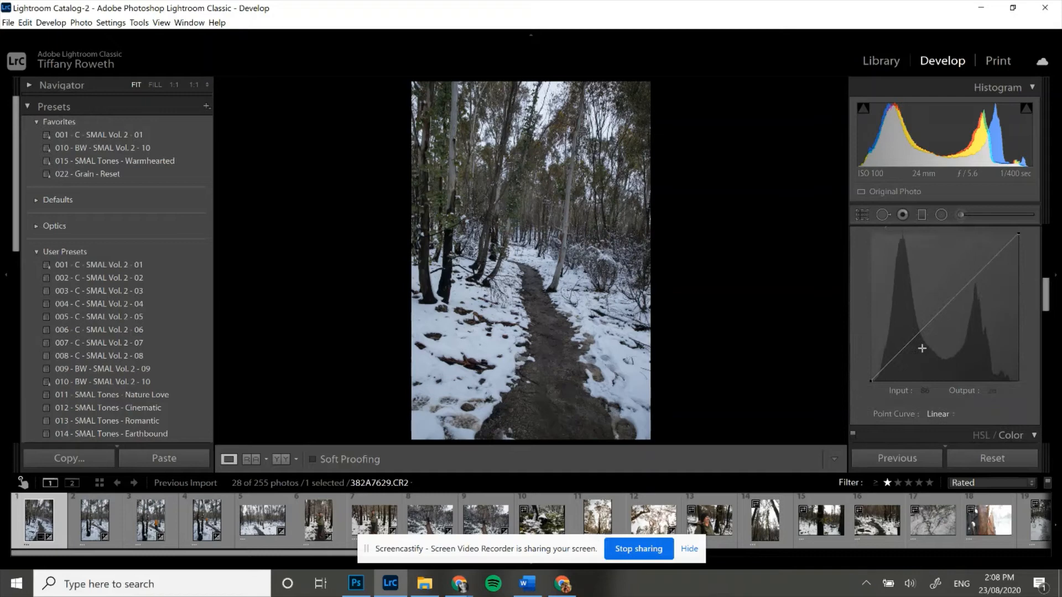
{"action": "left_click", "coordinate": [974, 297]}
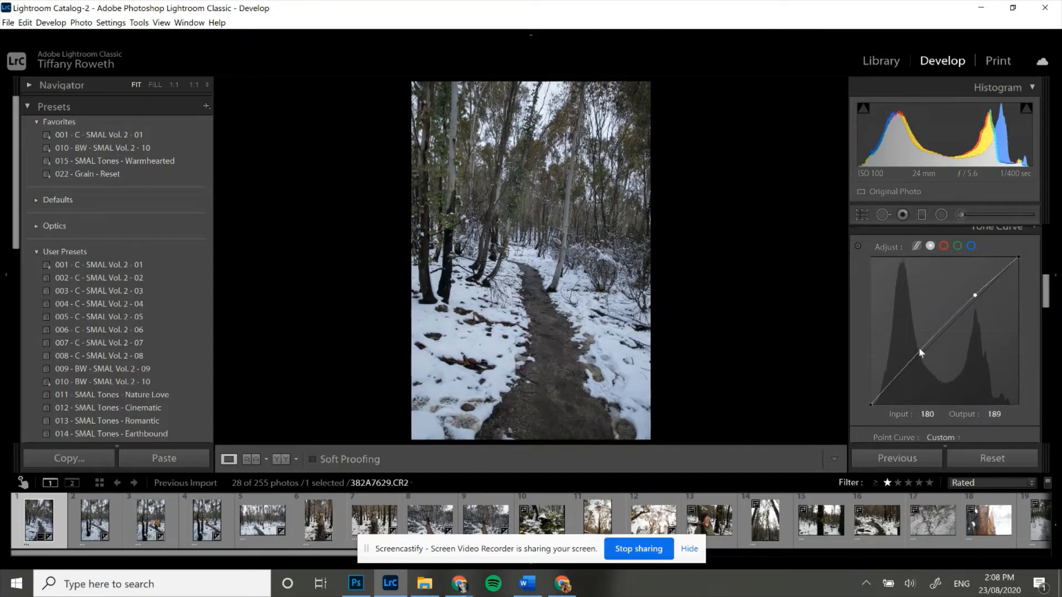
{"action": "left_click_drag", "start_coordinate": [919, 348], "coordinate": [922, 355]}
{"action": "left_click", "coordinate": [281, 459]}
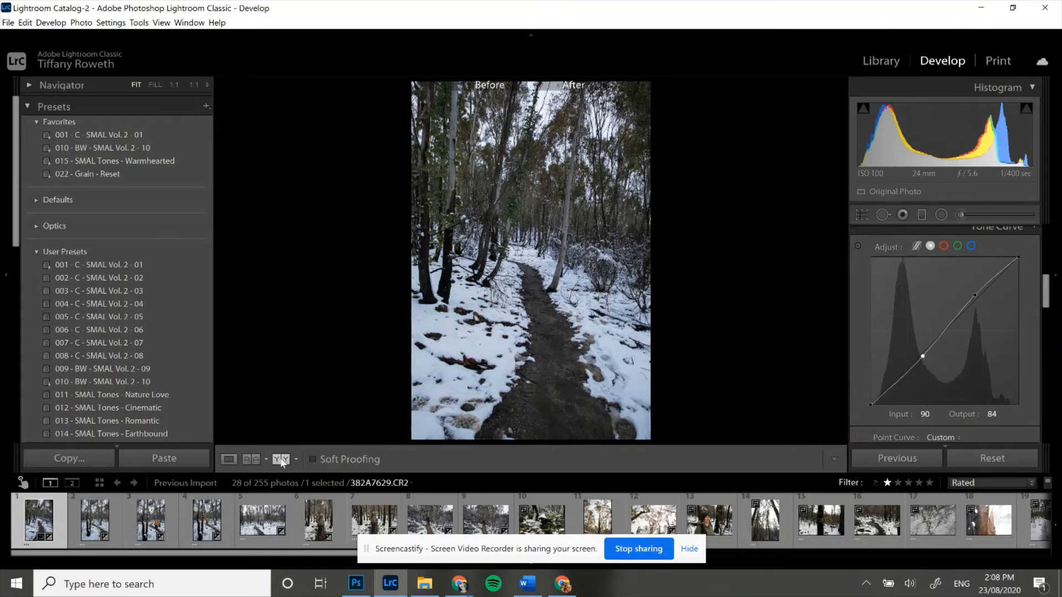
{"action": "left_click", "coordinate": [230, 461]}
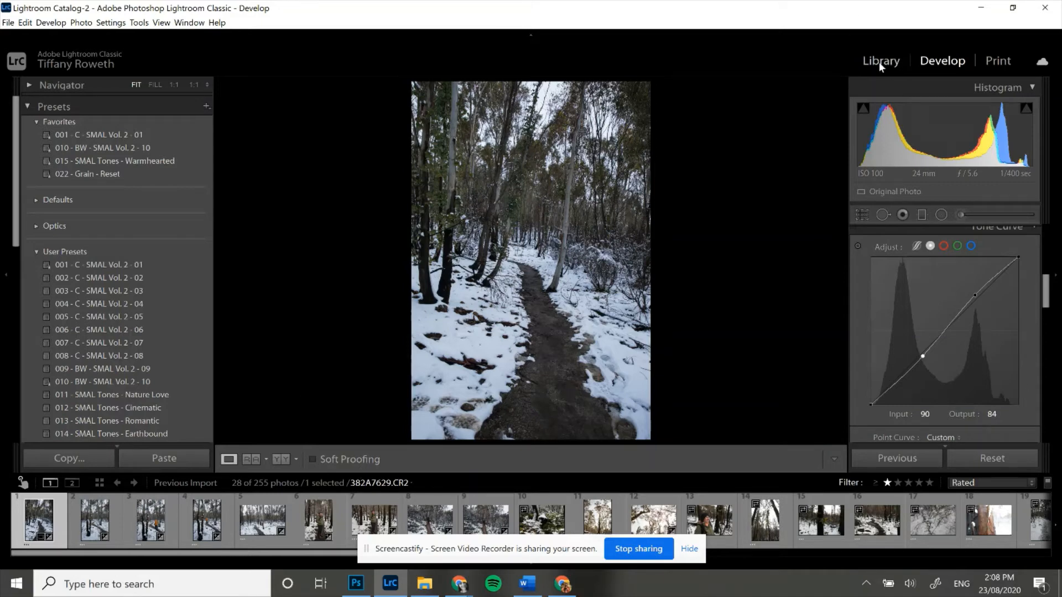
- Review the rated photos from the second onward and give the ninth photo, 382A7680, a rating of 4 stars
{"action": "left_click", "coordinate": [95, 533]}
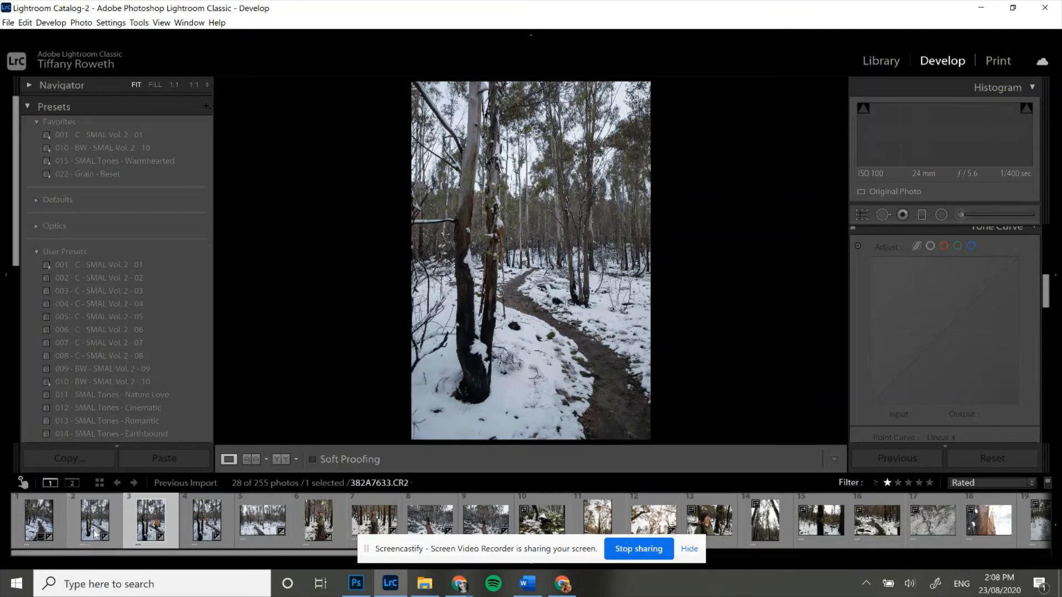
{"action": "key", "text": "Right"}
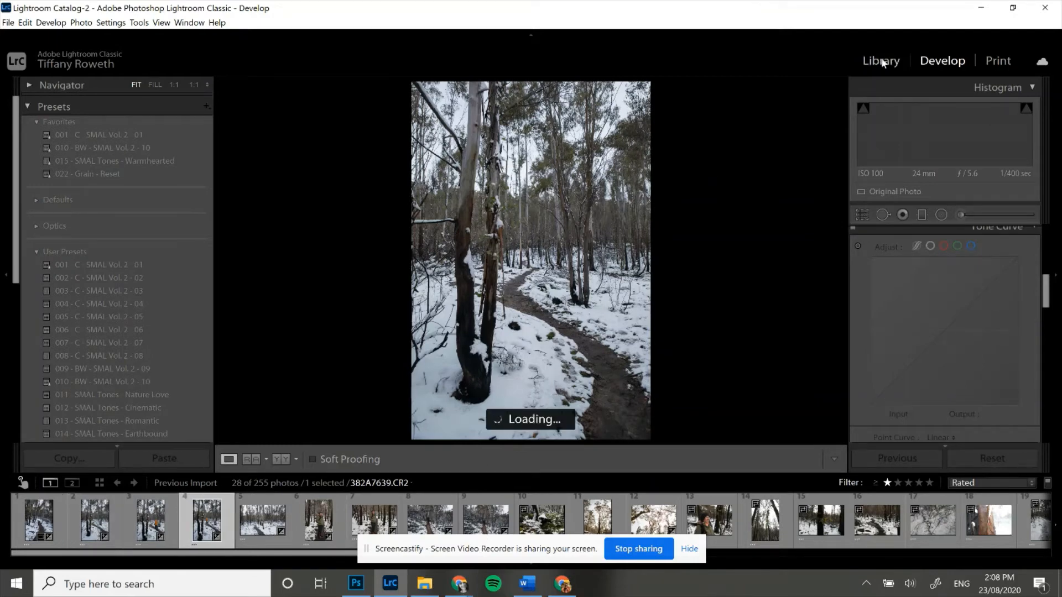
{"action": "key", "text": "Right"}
{"action": "key", "text": "Right"}
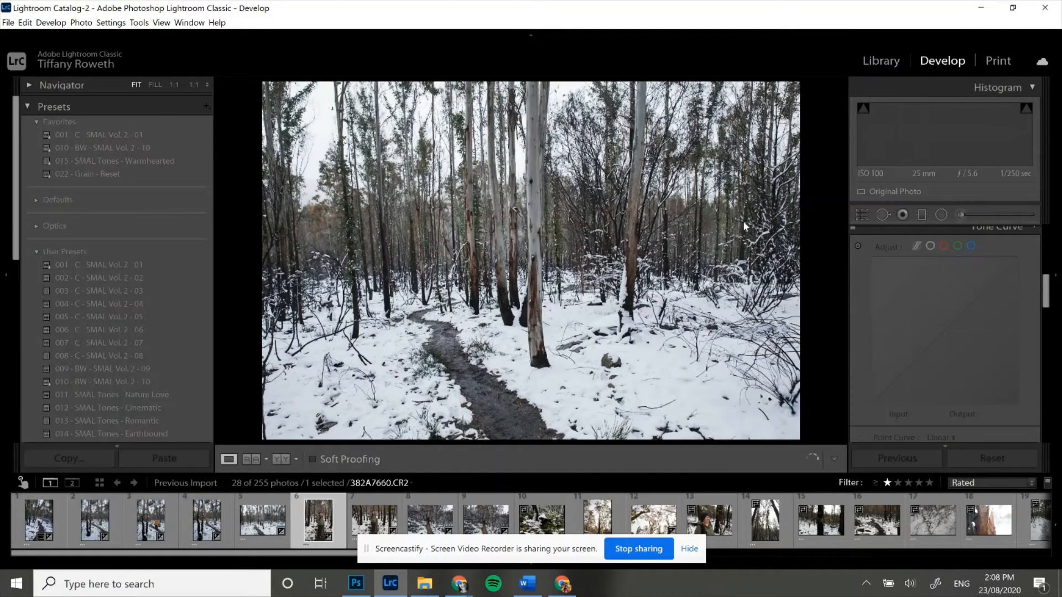
{"action": "key", "text": "Right"}
{"action": "key", "text": "Right"}
{"action": "key", "text": "Right"}
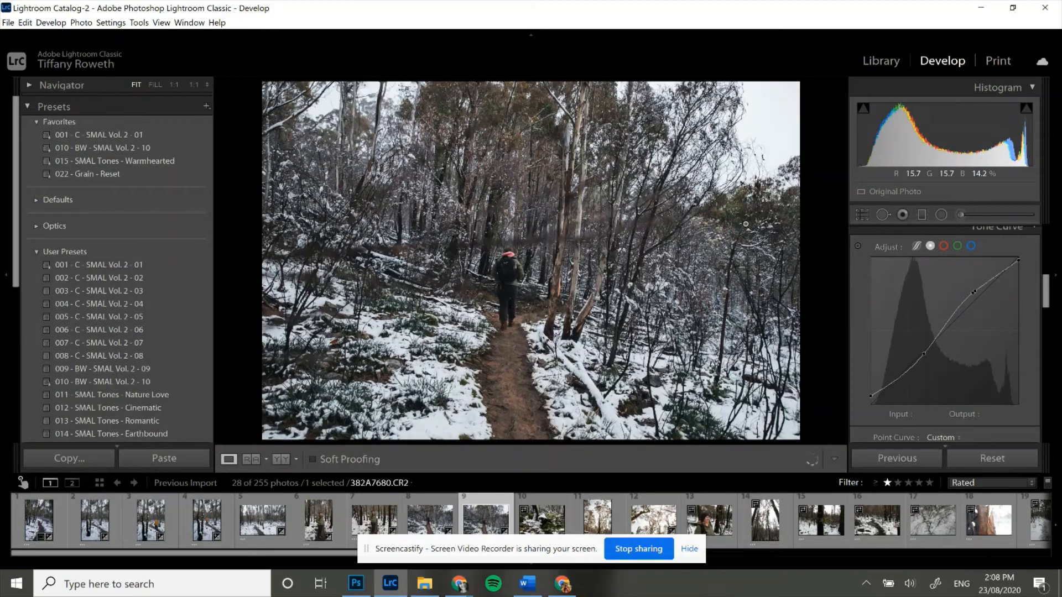
{"action": "key", "text": "4"}
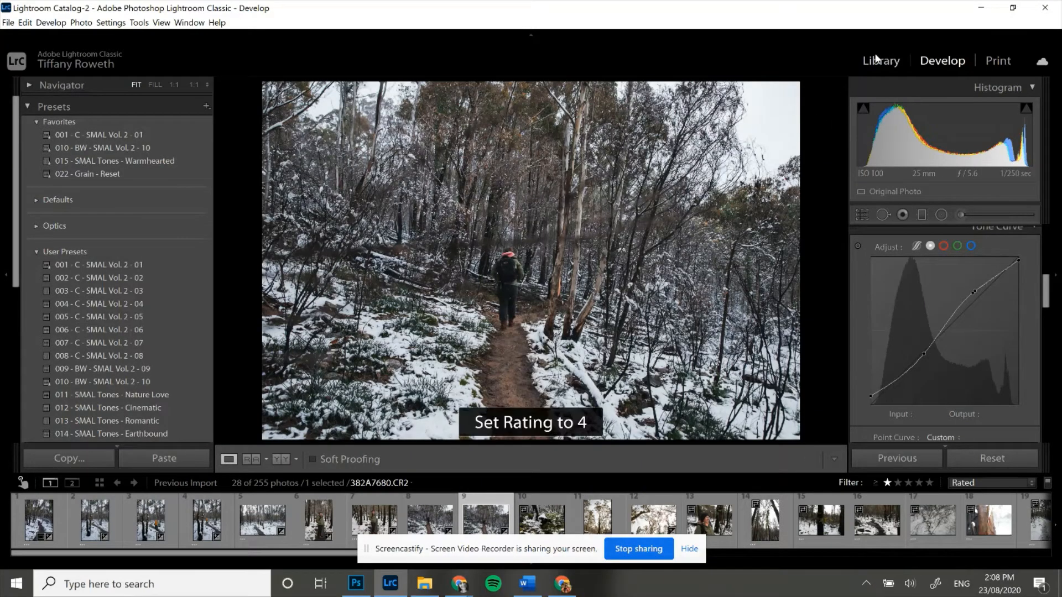
- Show the rated photos as a grid in the Library module, select them all, and open their export settings
{"action": "left_click", "coordinate": [879, 60]}
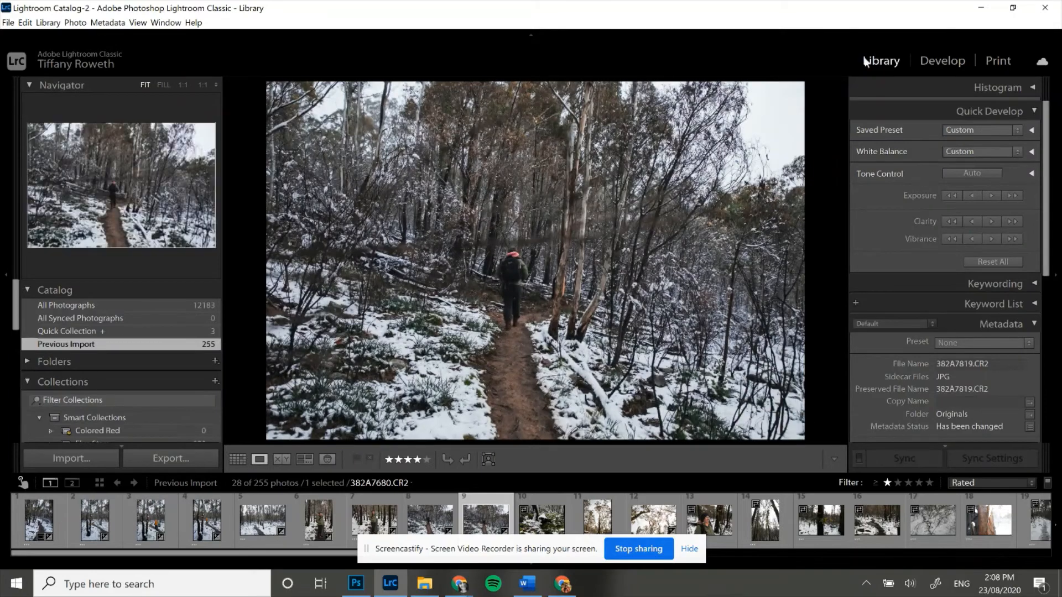
{"action": "left_click", "coordinate": [233, 459]}
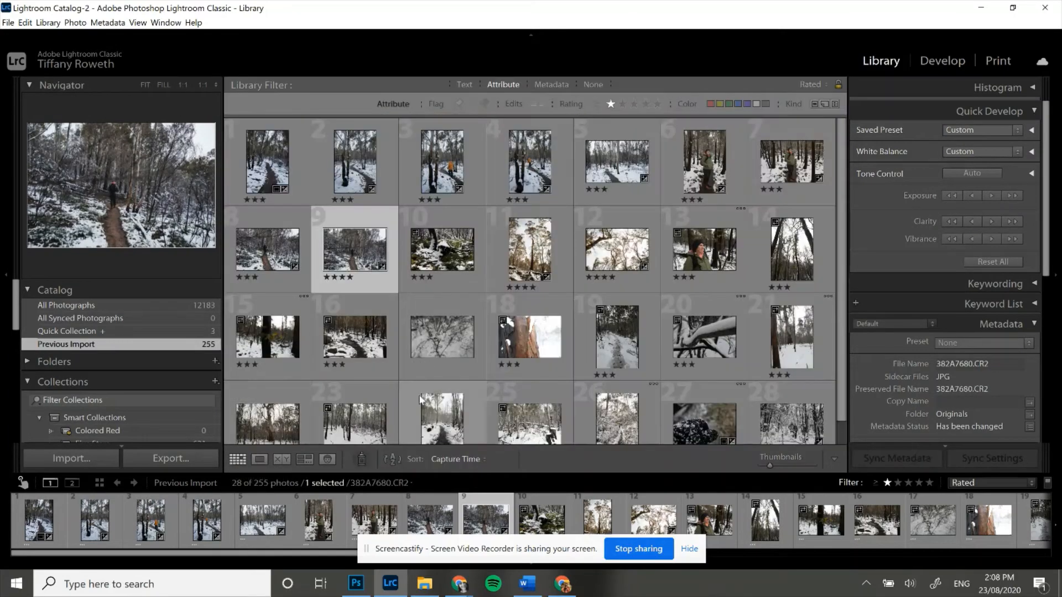
{"action": "scroll", "coordinate": [421, 399], "scroll_direction": "down", "scroll_amount": 1}
{"action": "key", "text": "j"}
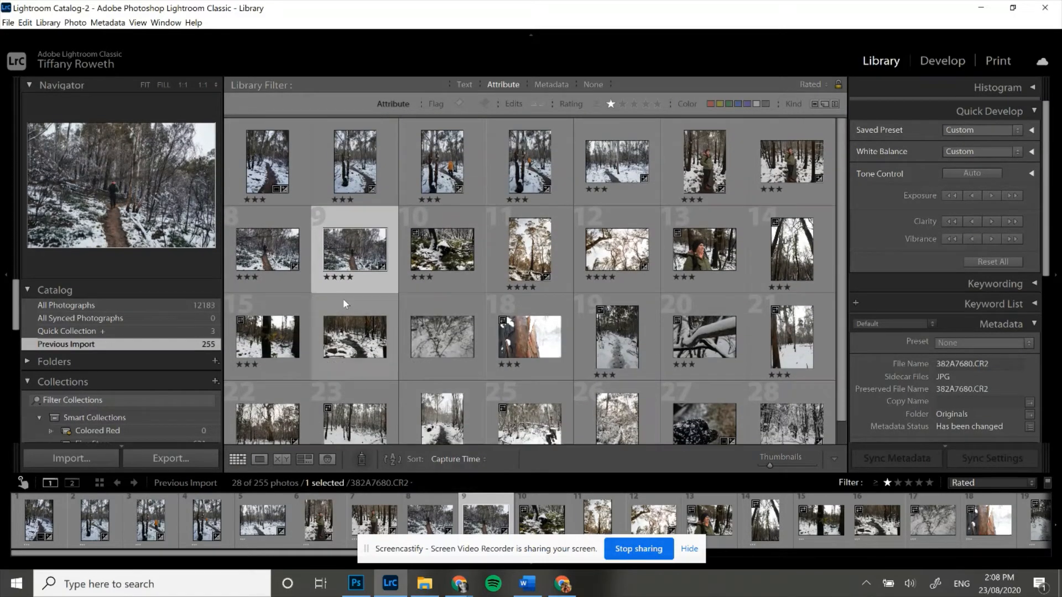
{"action": "key", "text": "ctrl+a"}
{"action": "left_click", "coordinate": [170, 458]}
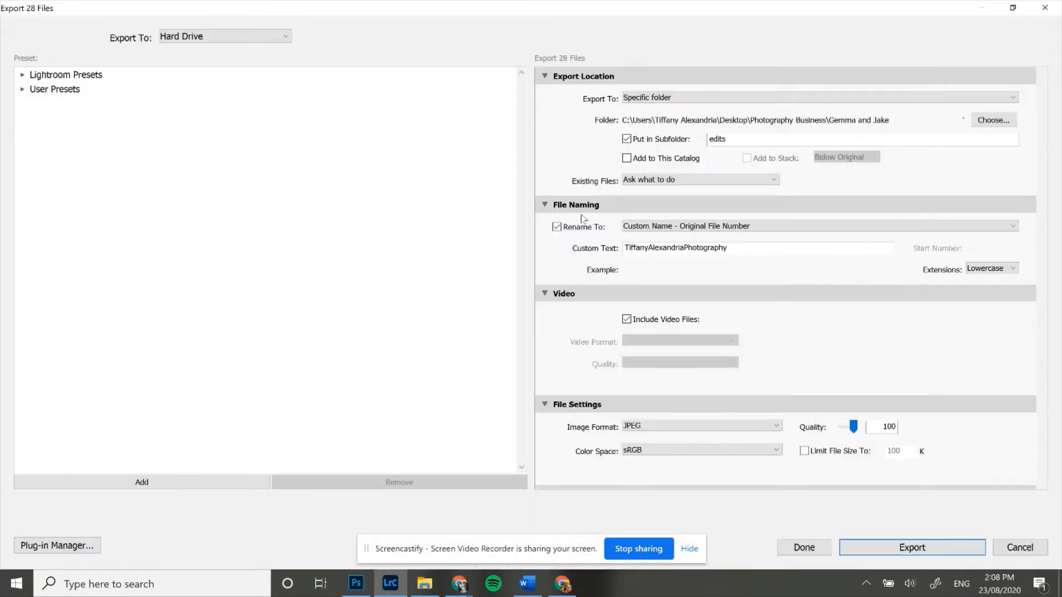
- Set the export destination to the Edits folder of the 200822 Square Rock shoot, under Photography\BUSINESS\2020 on drive D
{"action": "left_click", "coordinate": [982, 123]}
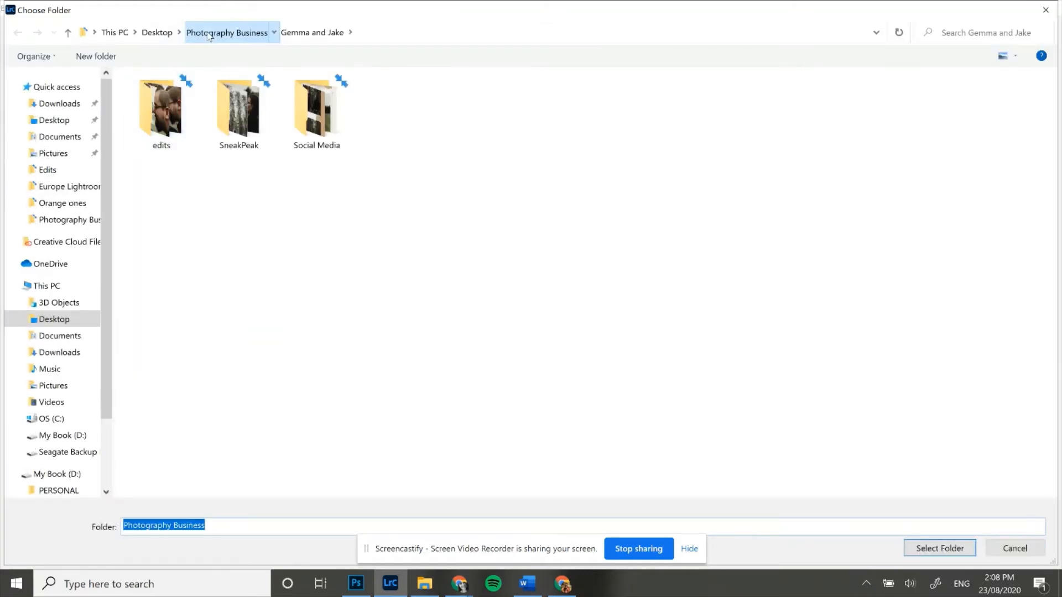
{"action": "left_click", "coordinate": [209, 35]}
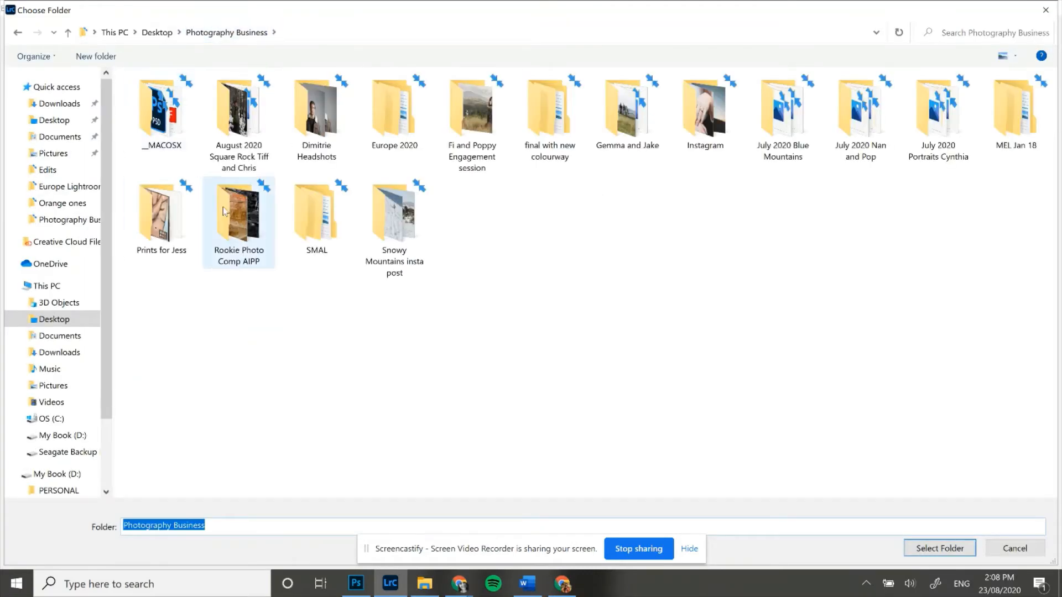
{"action": "left_click", "coordinate": [67, 452]}
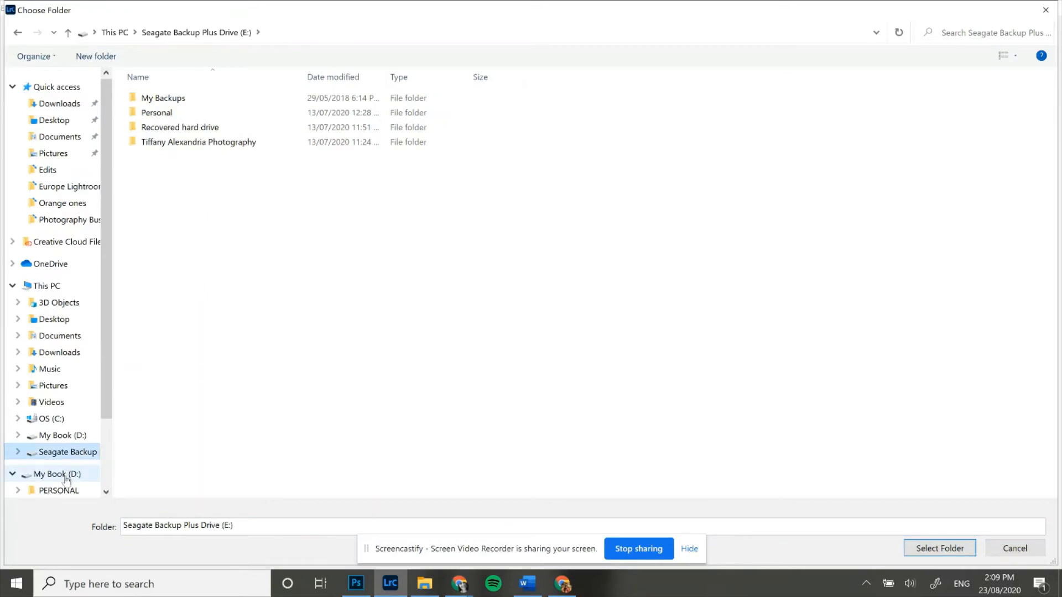
{"action": "left_click", "coordinate": [62, 474]}
{"action": "left_click", "coordinate": [233, 116]}
{"action": "double_click", "coordinate": [232, 116]}
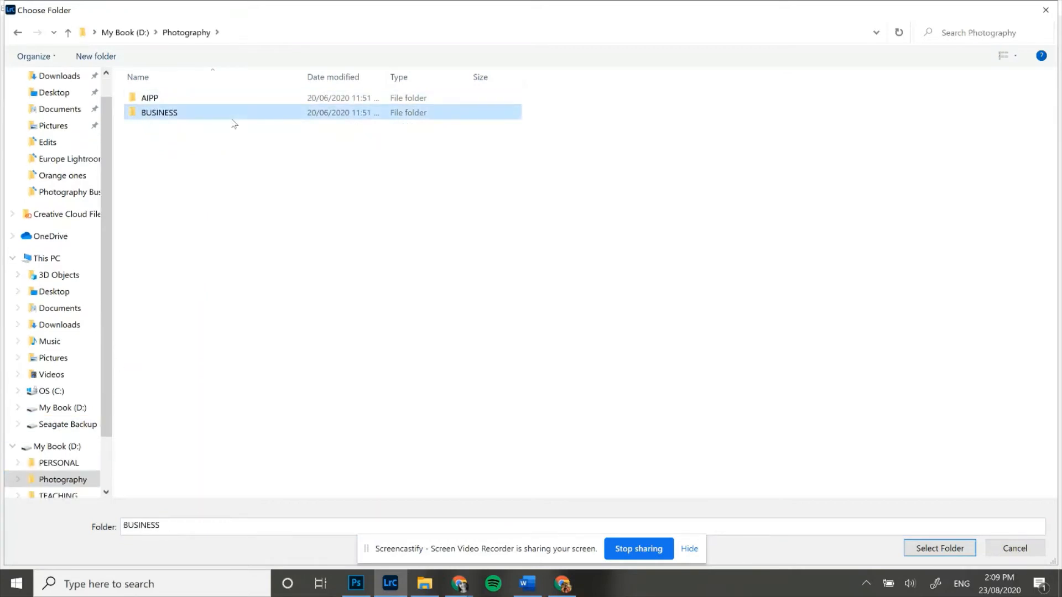
{"action": "double_click", "coordinate": [233, 115]}
{"action": "double_click", "coordinate": [182, 247]}
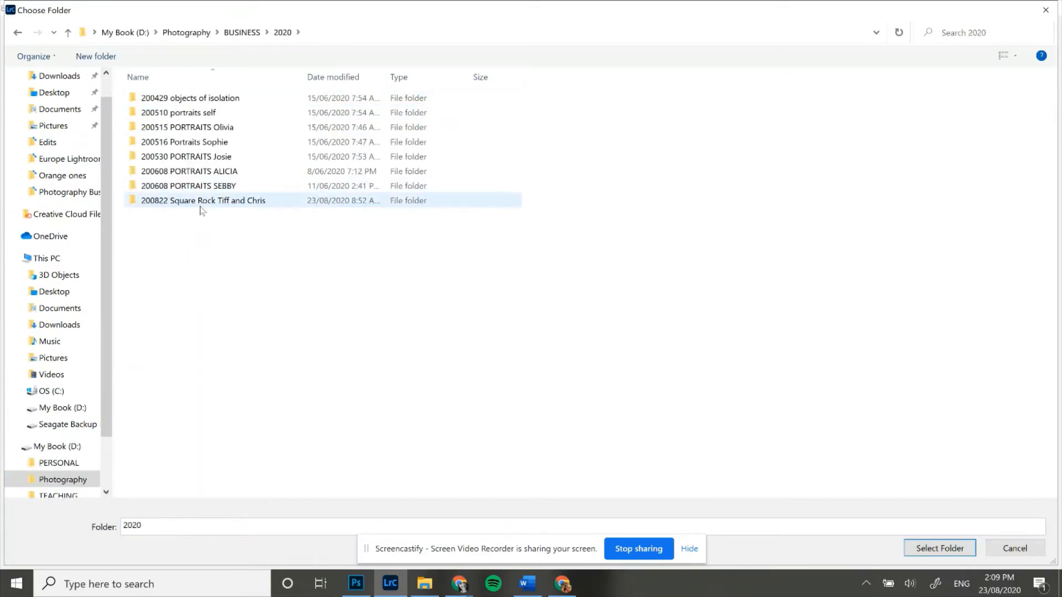
{"action": "double_click", "coordinate": [202, 201]}
{"action": "left_click", "coordinate": [231, 135]}
{"action": "double_click", "coordinate": [232, 136]}
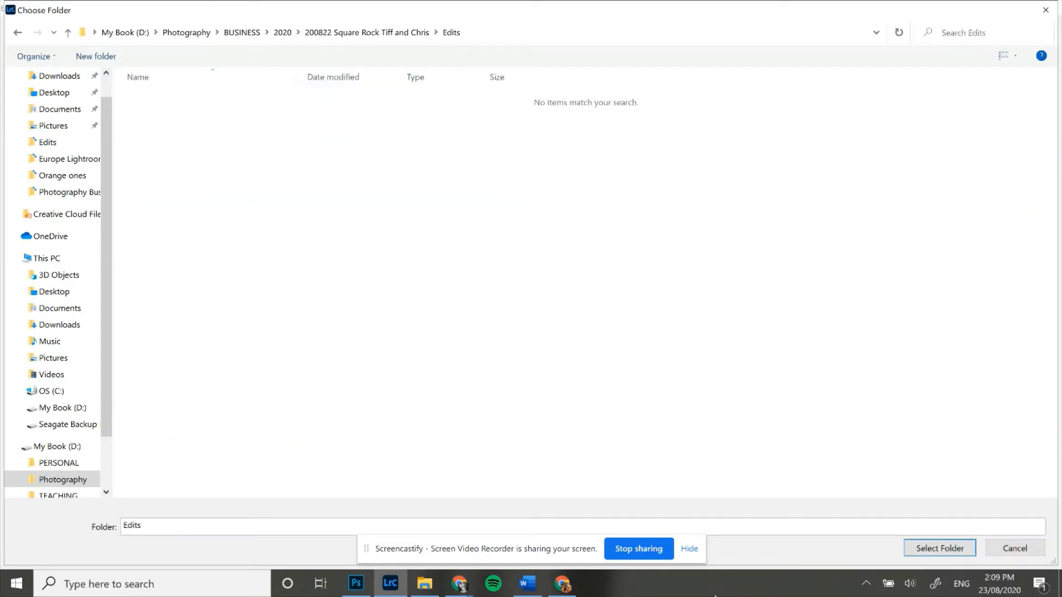
{"action": "left_click", "coordinate": [940, 548]}
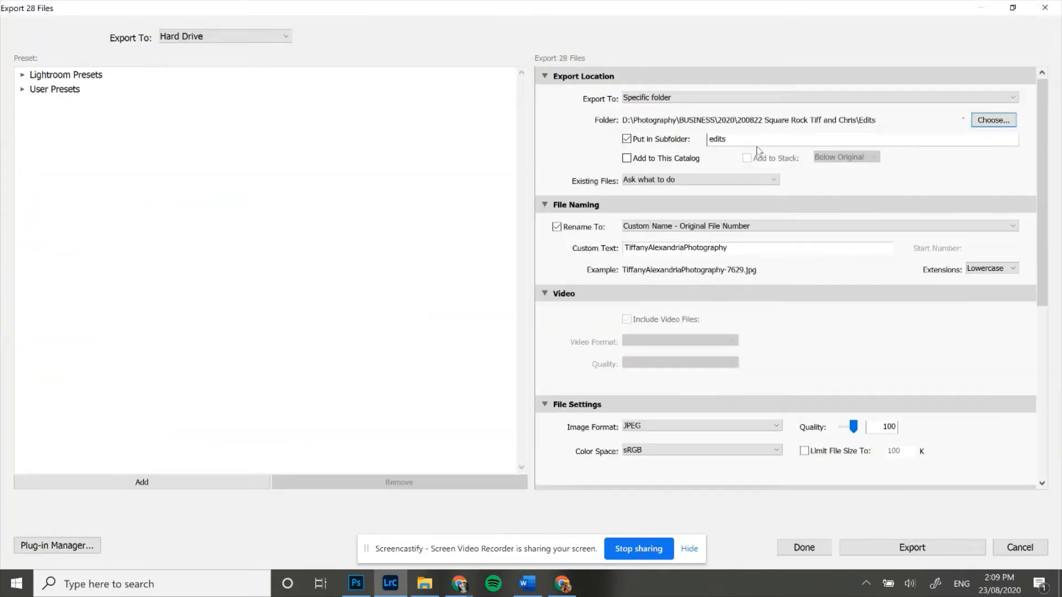
- Turn off placing the exports in a subfolder and clear the subfolder name
{"action": "double_click", "coordinate": [730, 138]}
{"action": "left_click", "coordinate": [627, 140]}
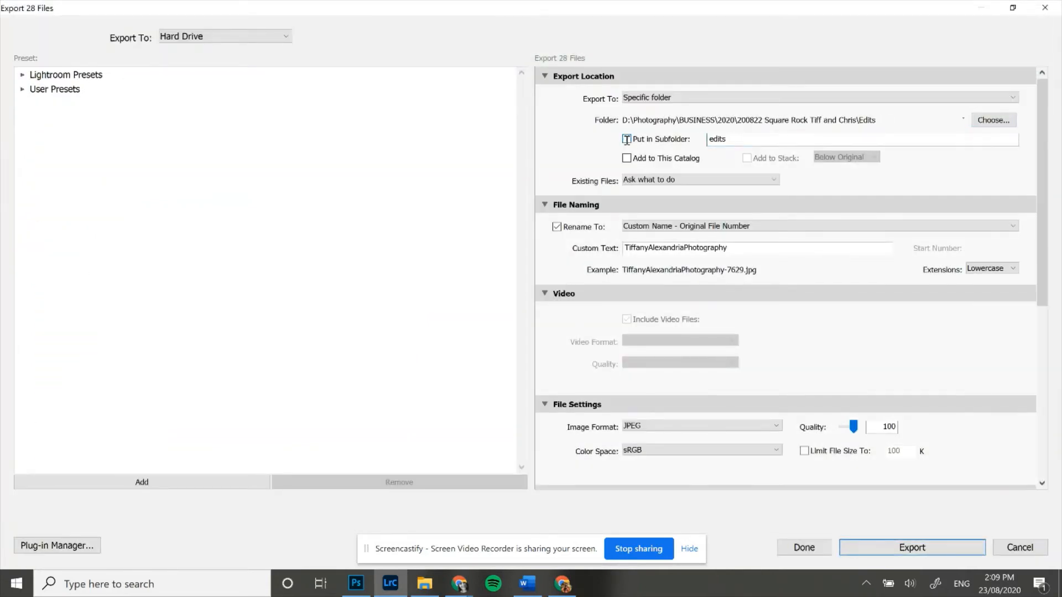
{"action": "left_click_drag", "start_coordinate": [736, 139], "coordinate": [653, 134]}
{"action": "key", "text": "BackSpace"}
- Try the Filename naming template, return to Custom Name - Original File Number, and select the custom text
{"action": "left_click", "coordinate": [769, 226]}
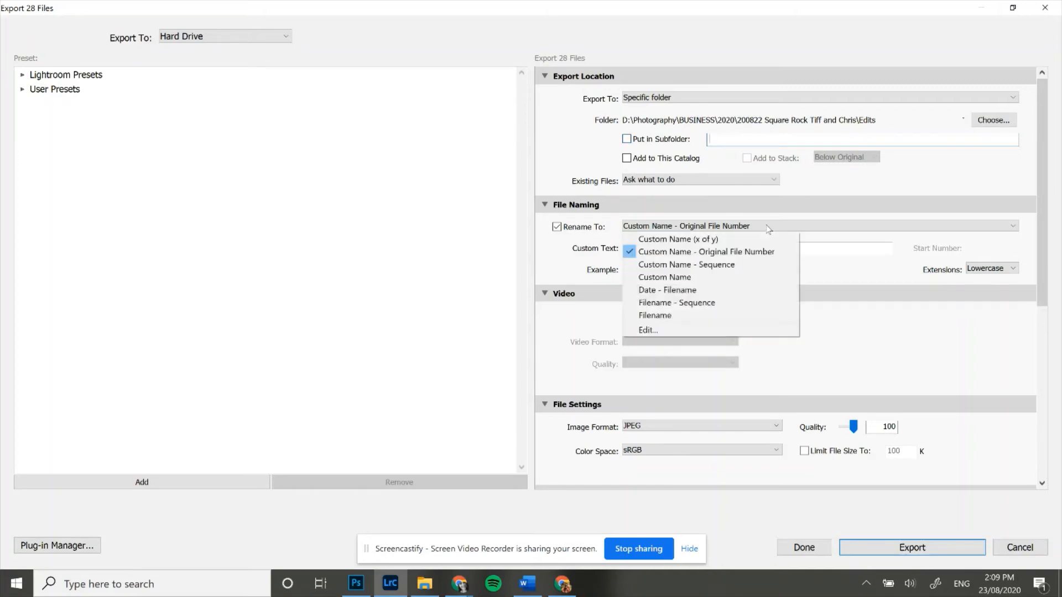
{"action": "left_click", "coordinate": [751, 316]}
{"action": "left_click", "coordinate": [677, 229]}
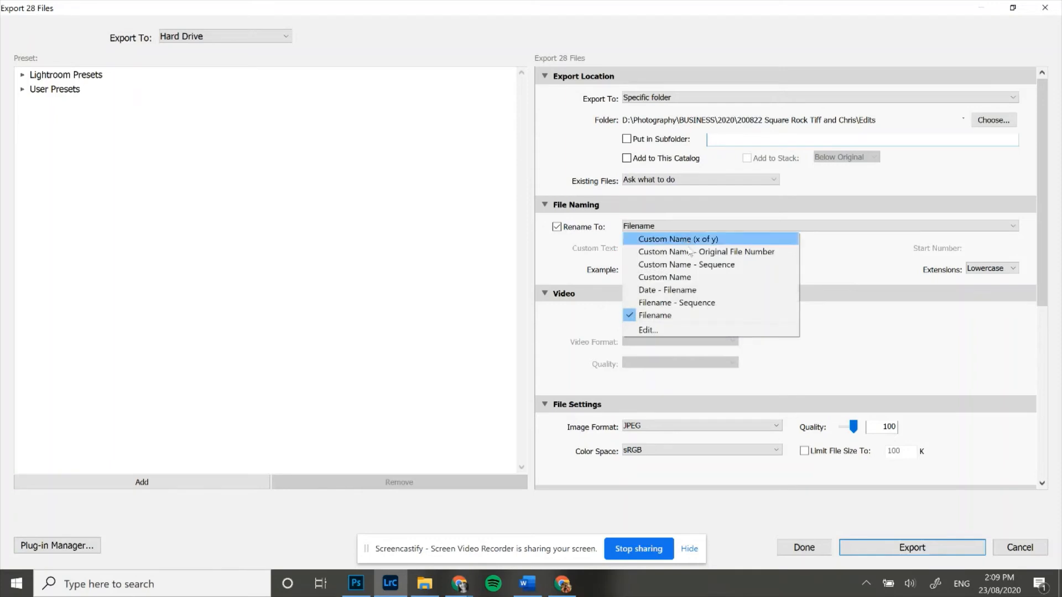
{"action": "left_click", "coordinate": [692, 252]}
{"action": "left_click", "coordinate": [738, 248]}
{"action": "double_click", "coordinate": [738, 248]}
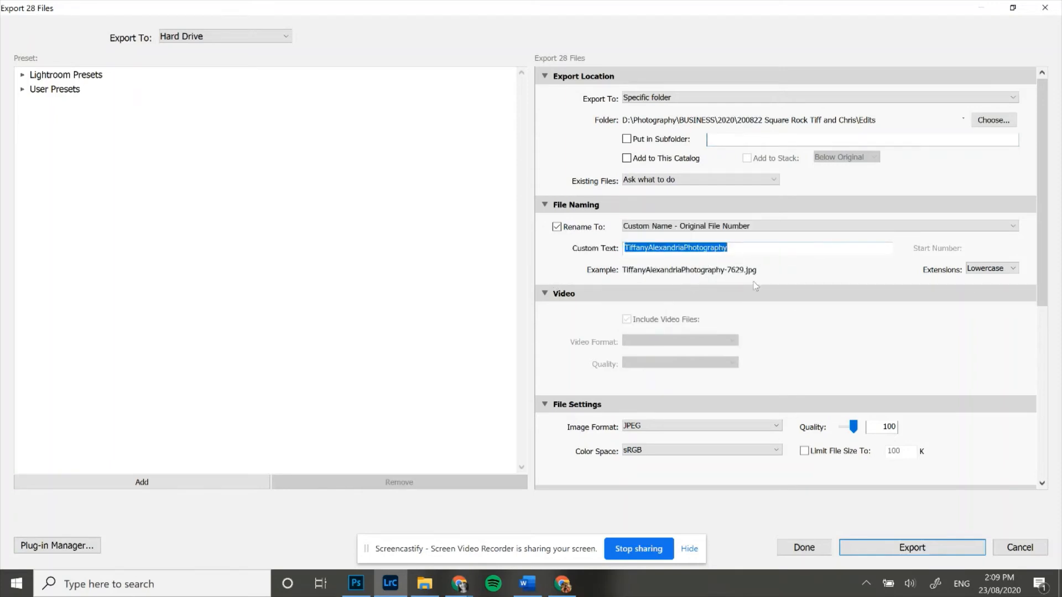
- Check the remaining file, sizing and sharpening settings, and export the selected photos
{"action": "scroll", "coordinate": [804, 277], "scroll_direction": "down", "scroll_amount": 5}
{"action": "scroll", "coordinate": [804, 276], "scroll_direction": "up", "scroll_amount": 5}
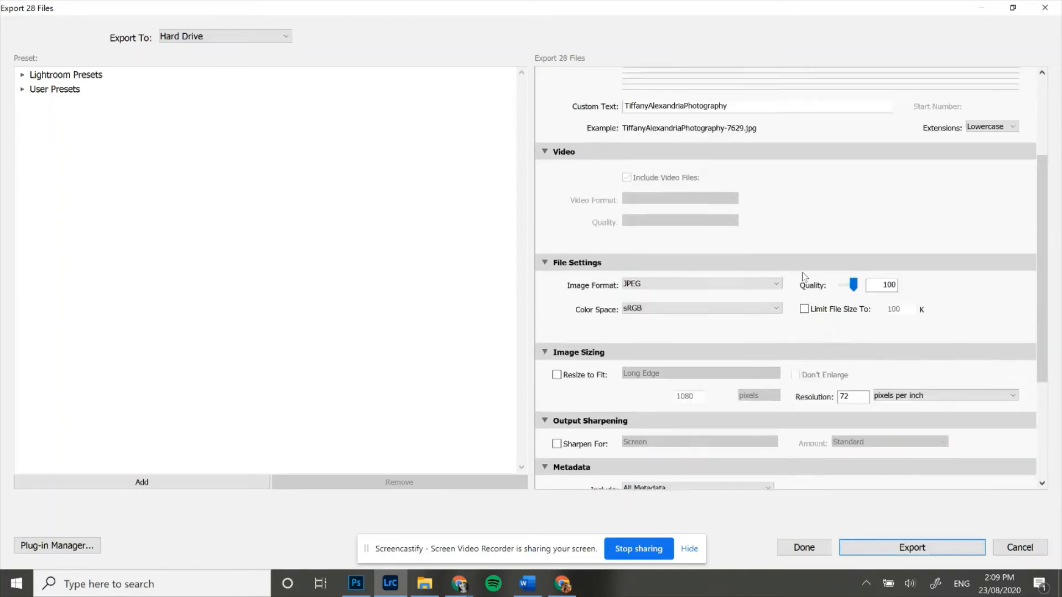
{"action": "left_click", "coordinate": [908, 557]}
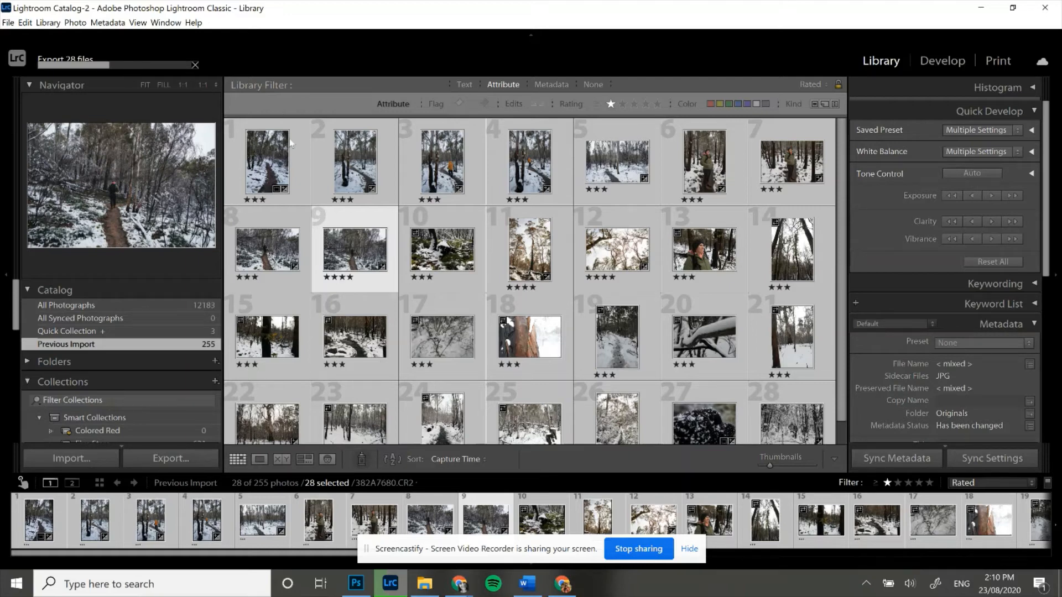
{"action": "double_click", "coordinate": [501, 265]}
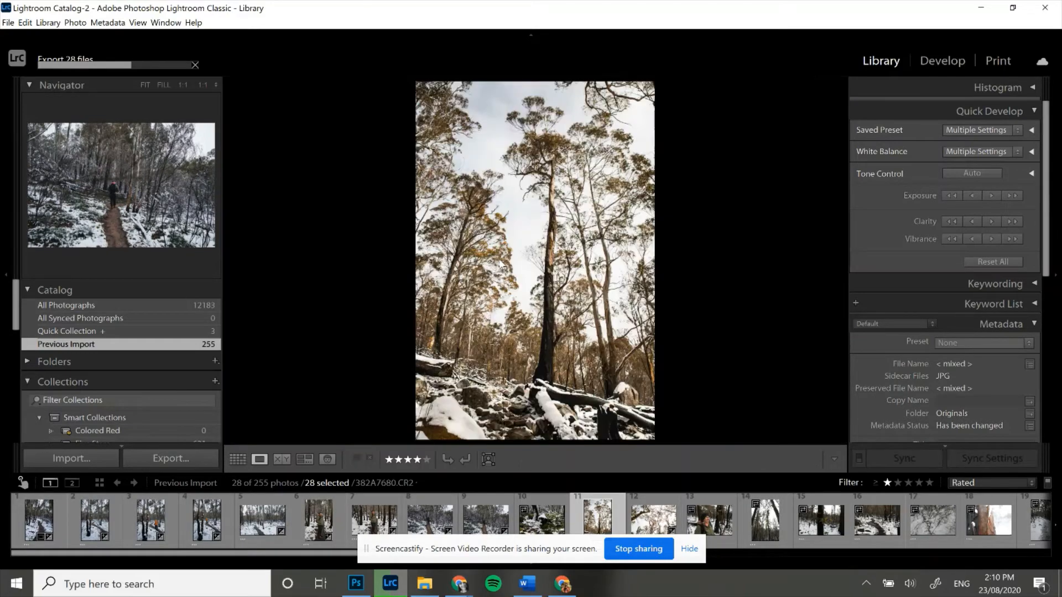
{"action": "double_click", "coordinate": [500, 265]}
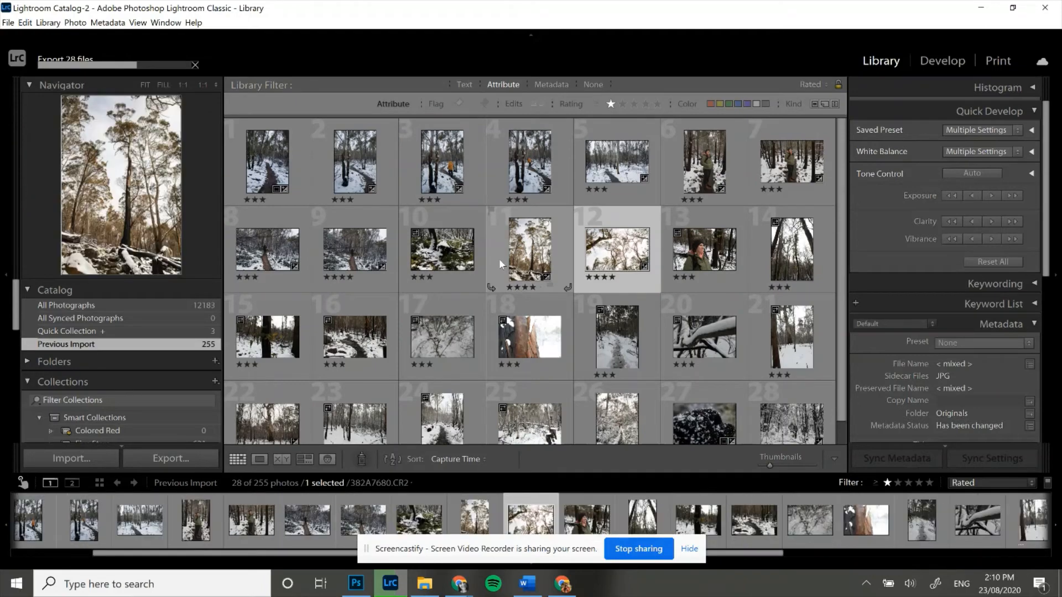
{"action": "key", "text": "Right"}
{"action": "key", "text": "Left"}
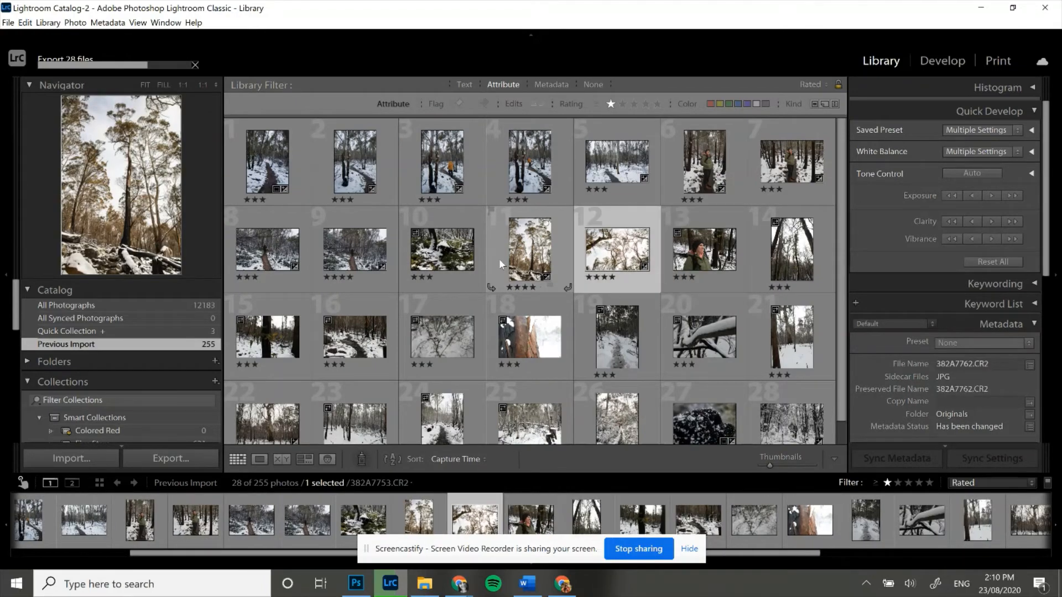
{"action": "key", "text": "Left"}
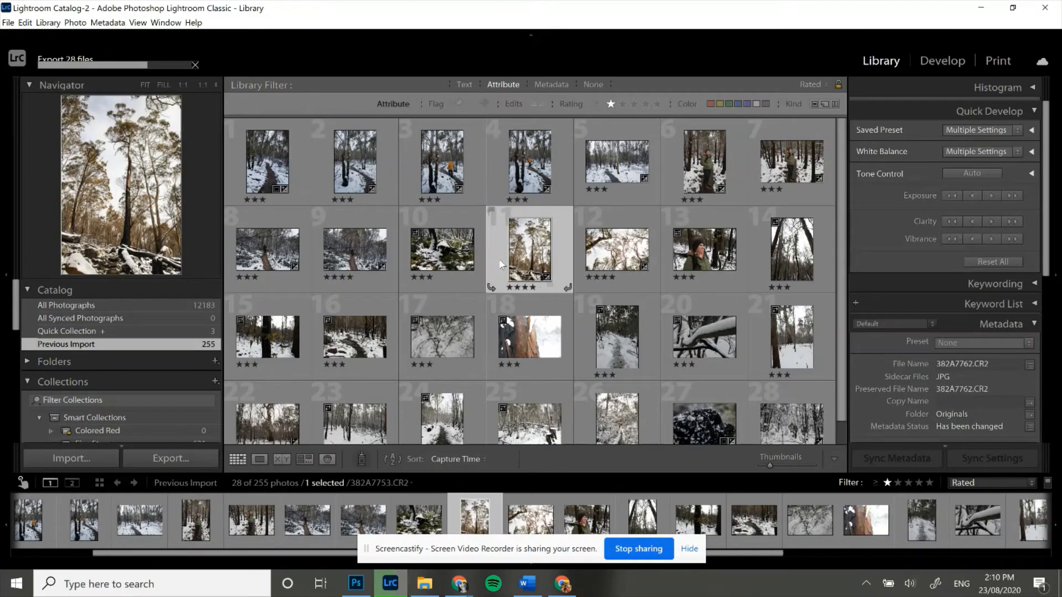
{"action": "key", "text": "Down"}
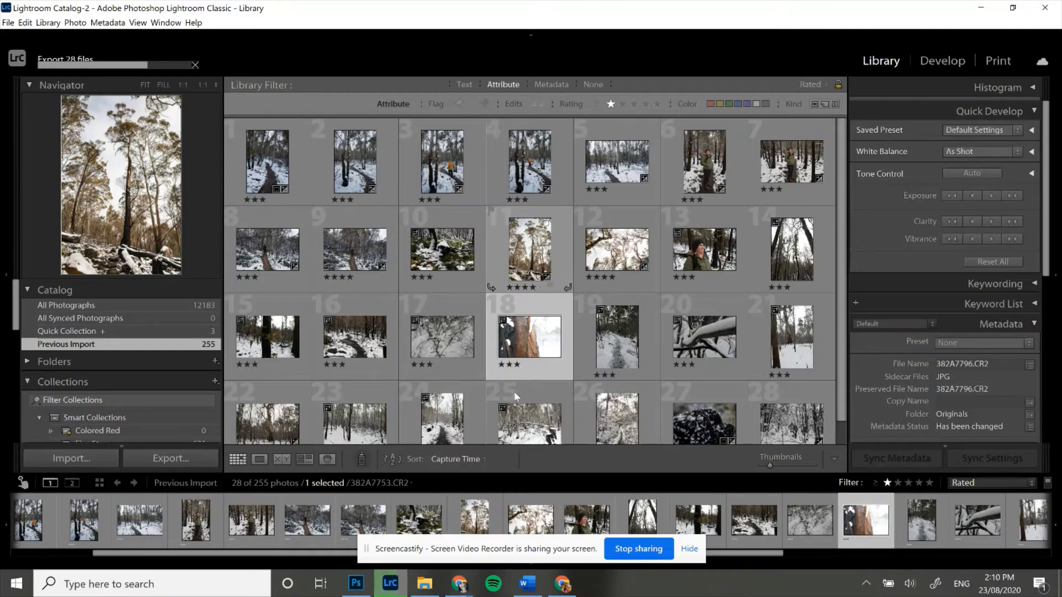
{"action": "key", "text": "Up"}
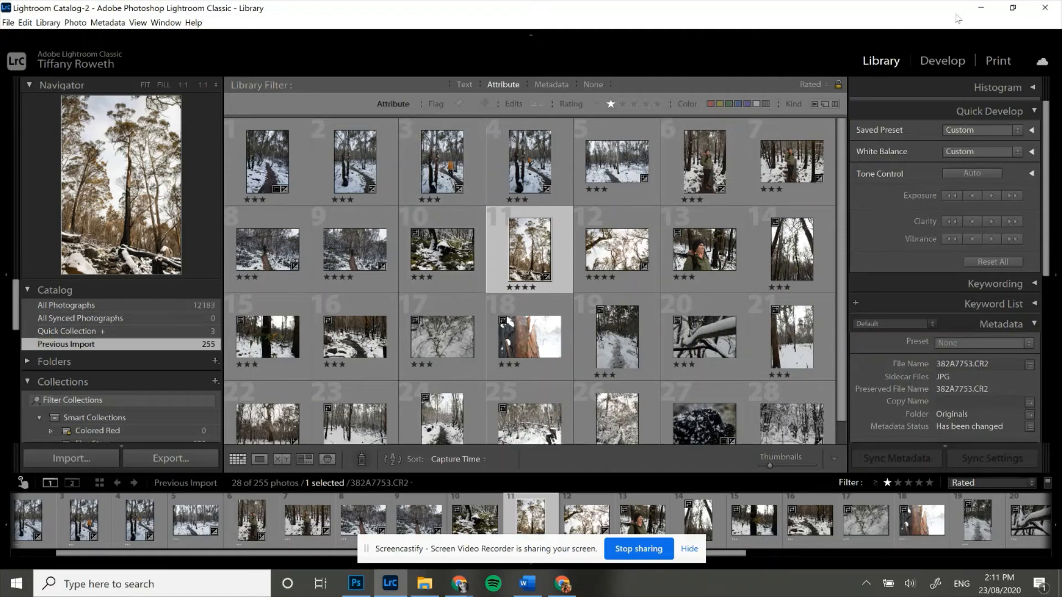
- Switch to File Explorer, open the shoot's Edits folder in a maximized window, and look over the exported photos
{"action": "left_click", "coordinate": [980, 8]}
{"action": "left_click", "coordinate": [983, 28]}
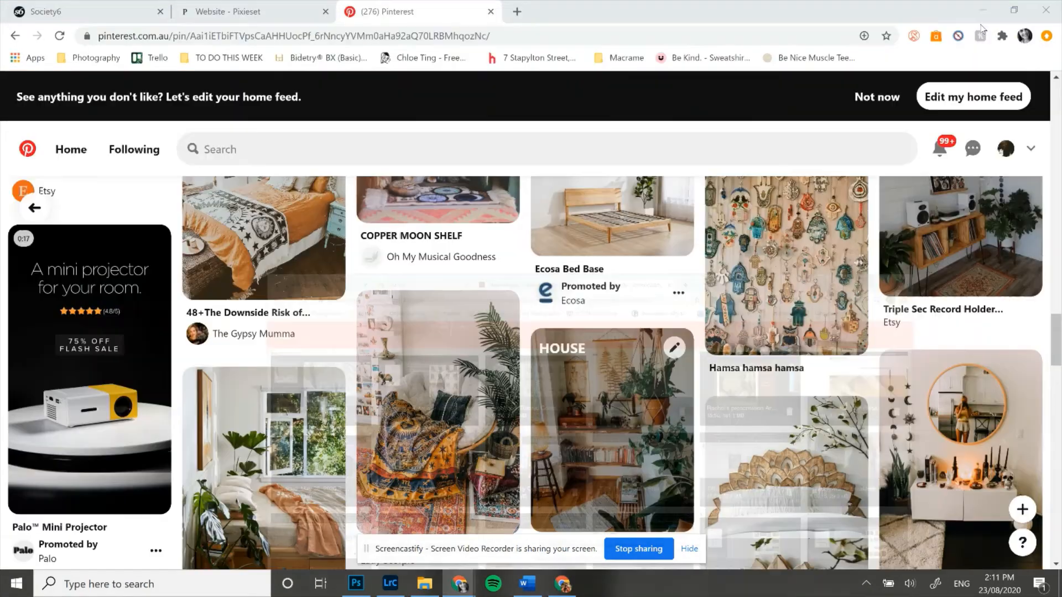
{"action": "left_click", "coordinate": [979, 9]}
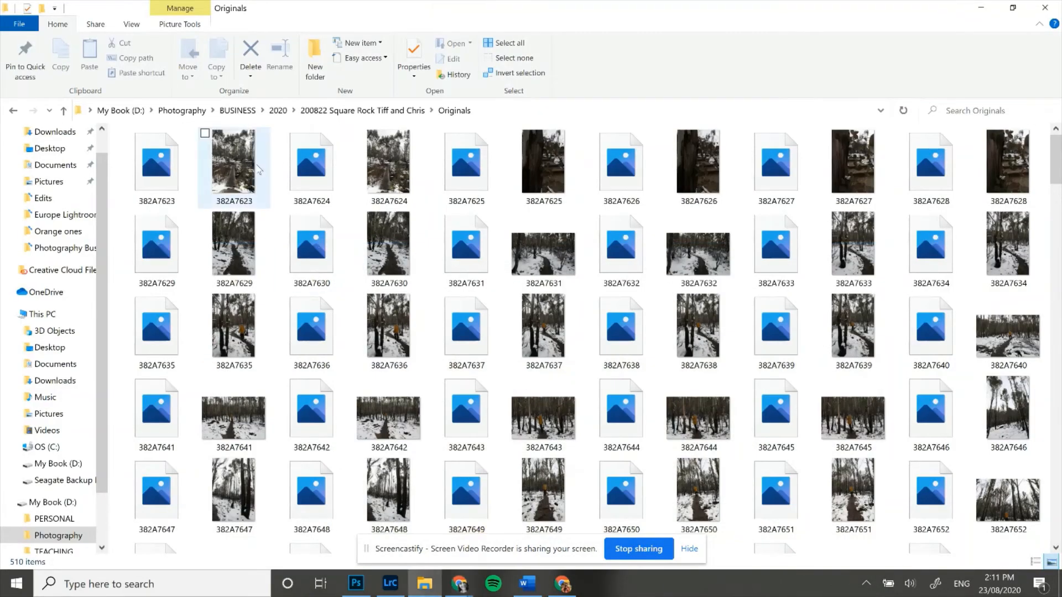
{"action": "left_click", "coordinate": [363, 110]}
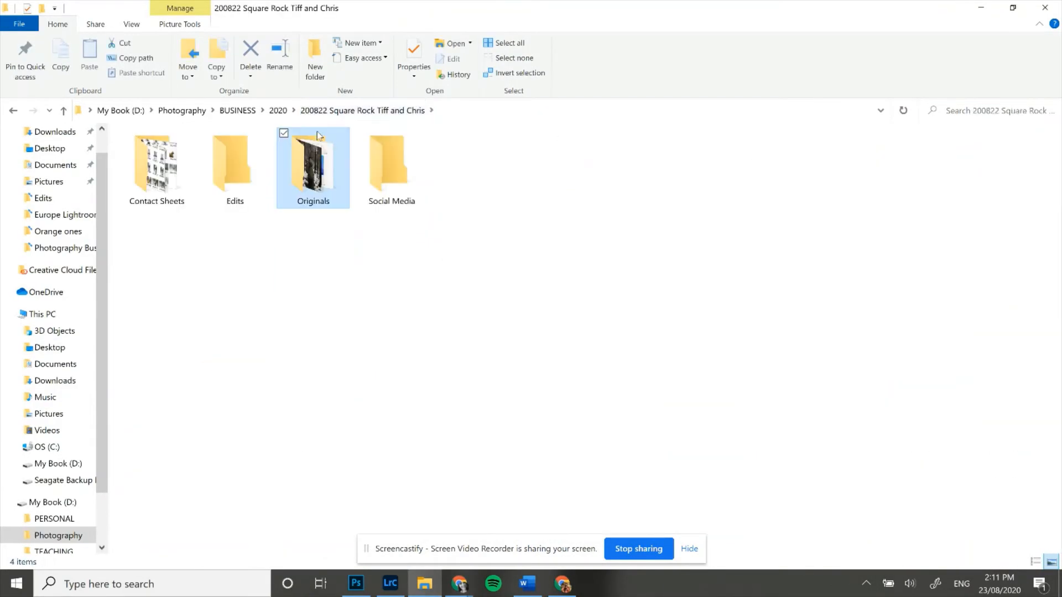
{"action": "left_click", "coordinate": [231, 173]}
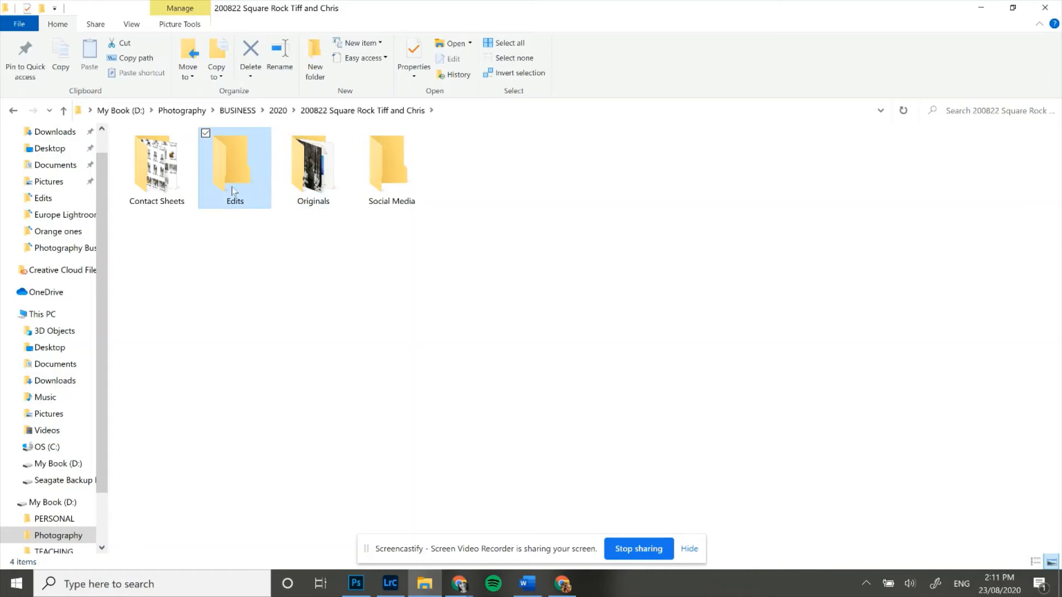
{"action": "key", "text": "super+Down"}
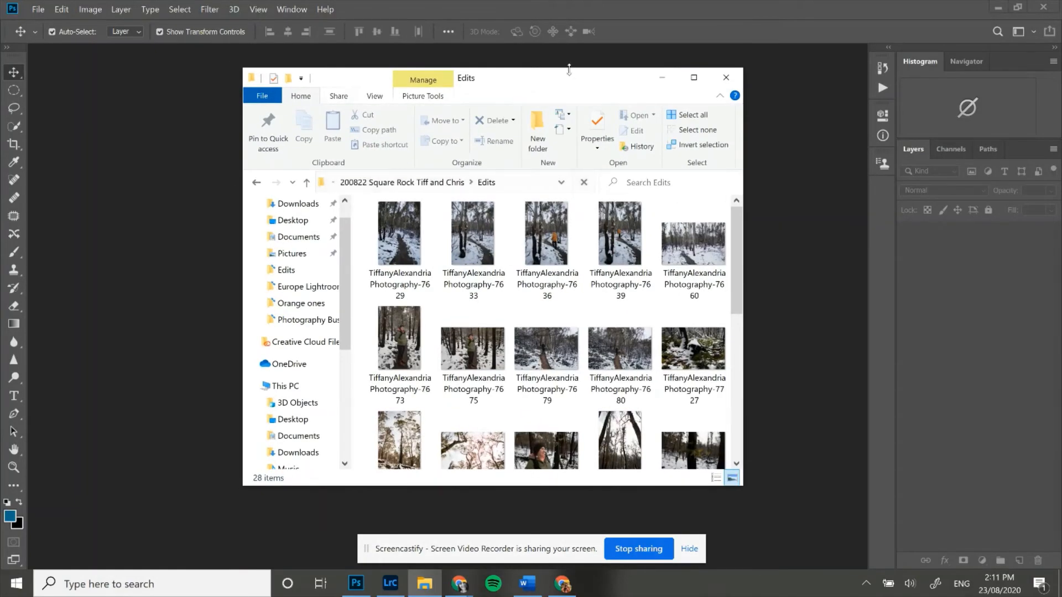
{"action": "double_click", "coordinate": [563, 86]}
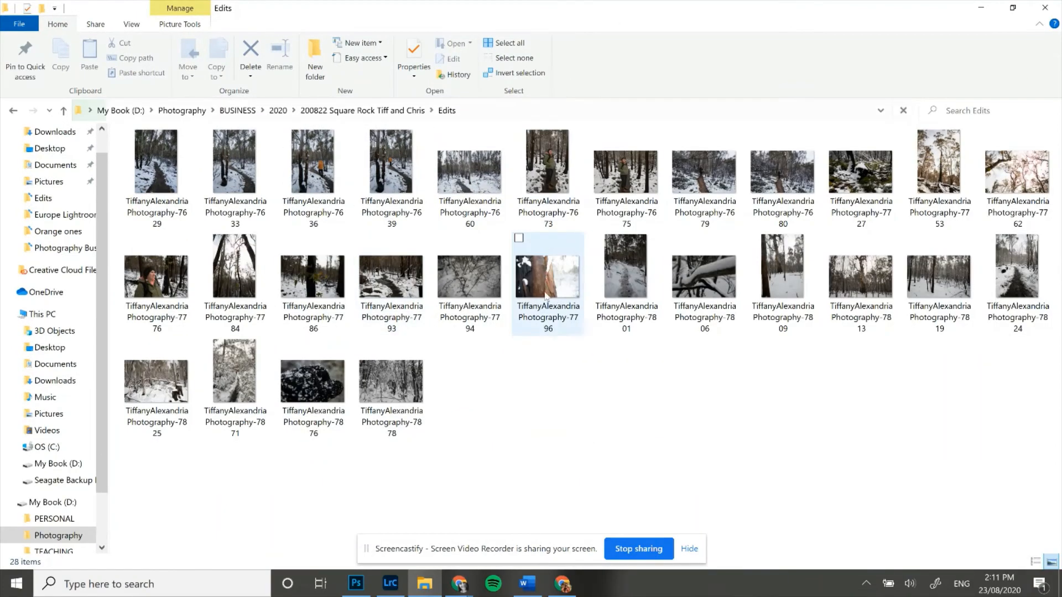
{"action": "left_click", "coordinate": [345, 216]}
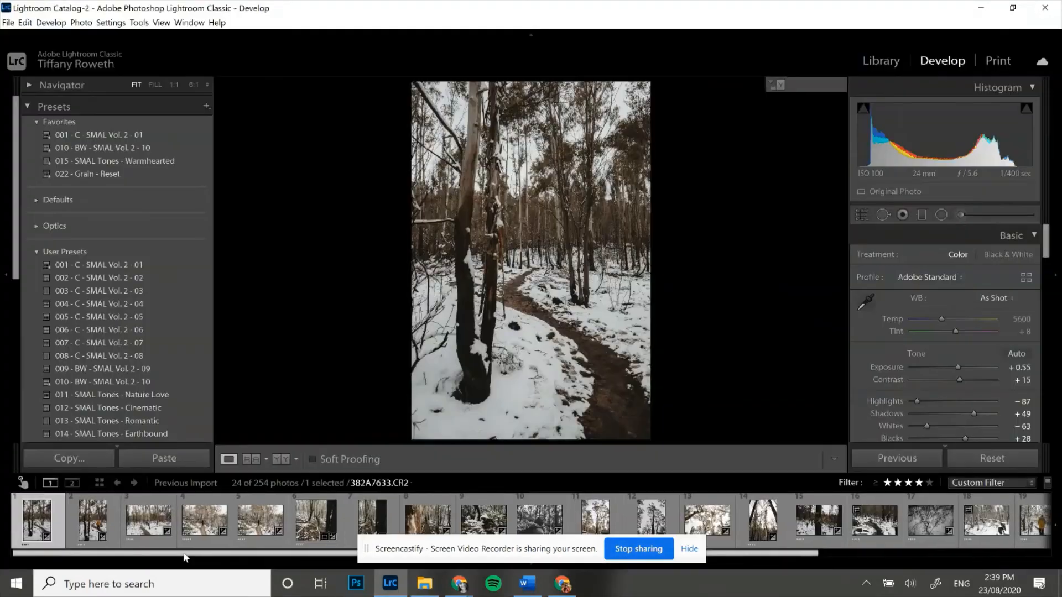
- Switch to the Library module and review the filtered photos one by one in Loupe view, forward and back
{"action": "left_click_drag", "start_coordinate": [185, 553], "coordinate": [329, 554]}
{"action": "left_click", "coordinate": [883, 61]}
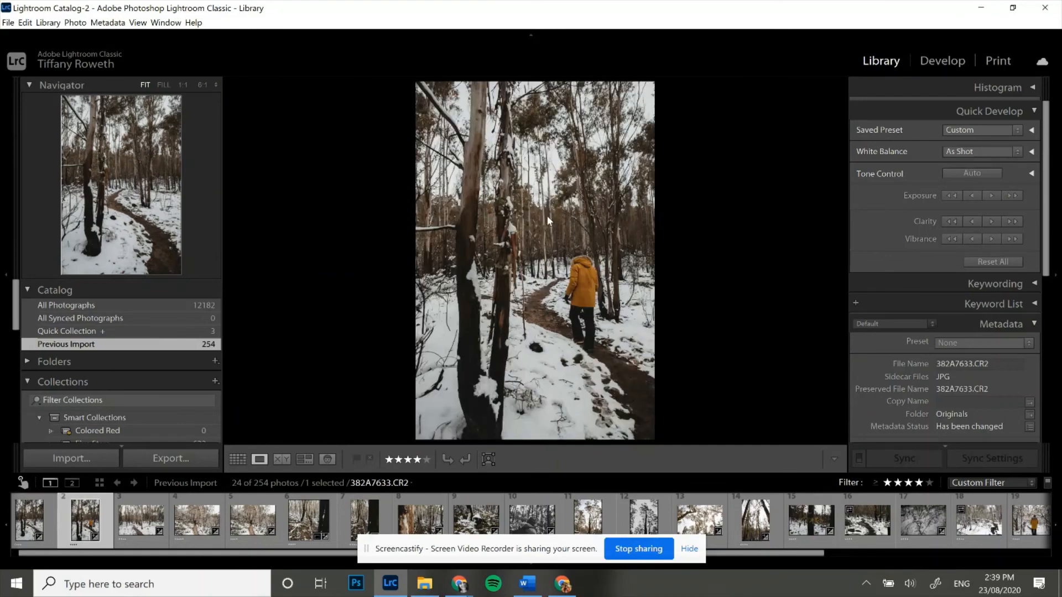
{"action": "key", "text": "Right"}
{"action": "key", "text": "Right"}
{"action": "key", "text": "Right"}
{"action": "key", "text": "Right"}
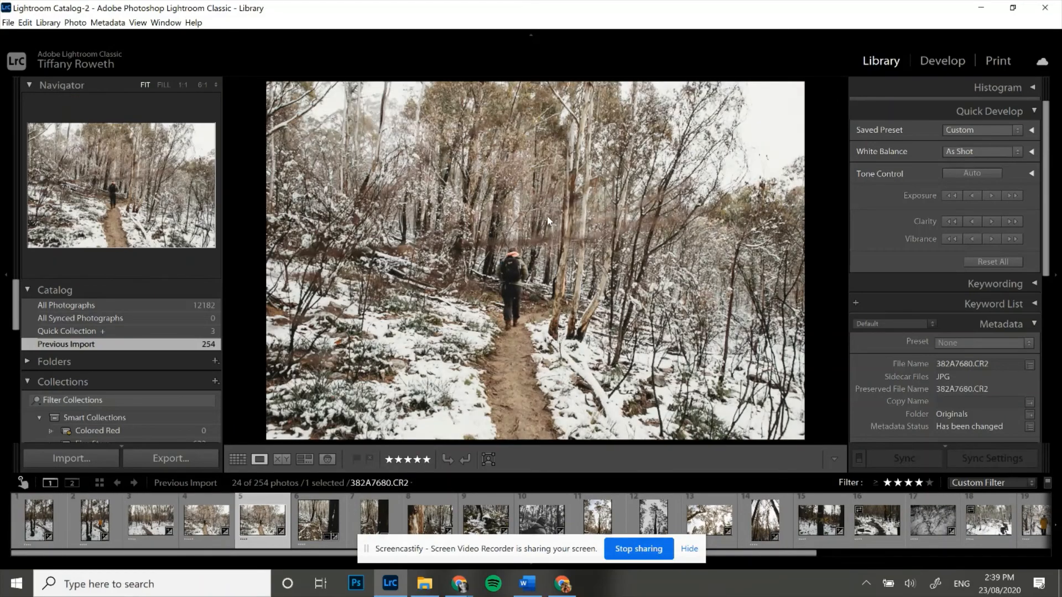
{"action": "key", "text": "Right"}
{"action": "key", "text": "Right"}
{"action": "key", "text": "Right"}
{"action": "key", "text": "Right"}
{"action": "key", "text": "Right"}
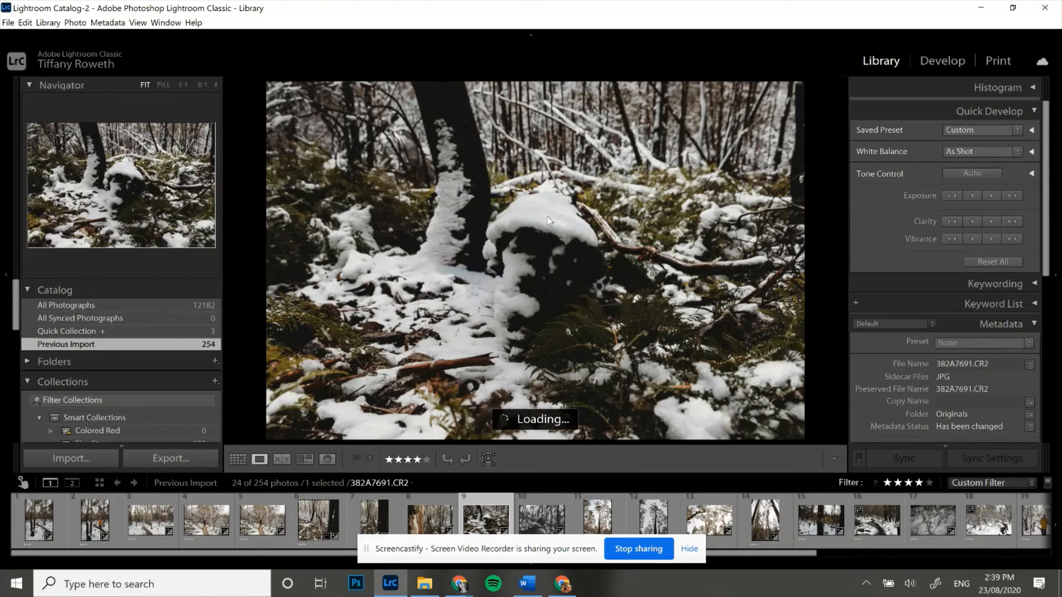
{"action": "key", "text": "Right"}
{"action": "key", "text": "Right"}
{"action": "key", "text": "Right"}
{"action": "key", "text": "Right"}
{"action": "key", "text": "Right"}
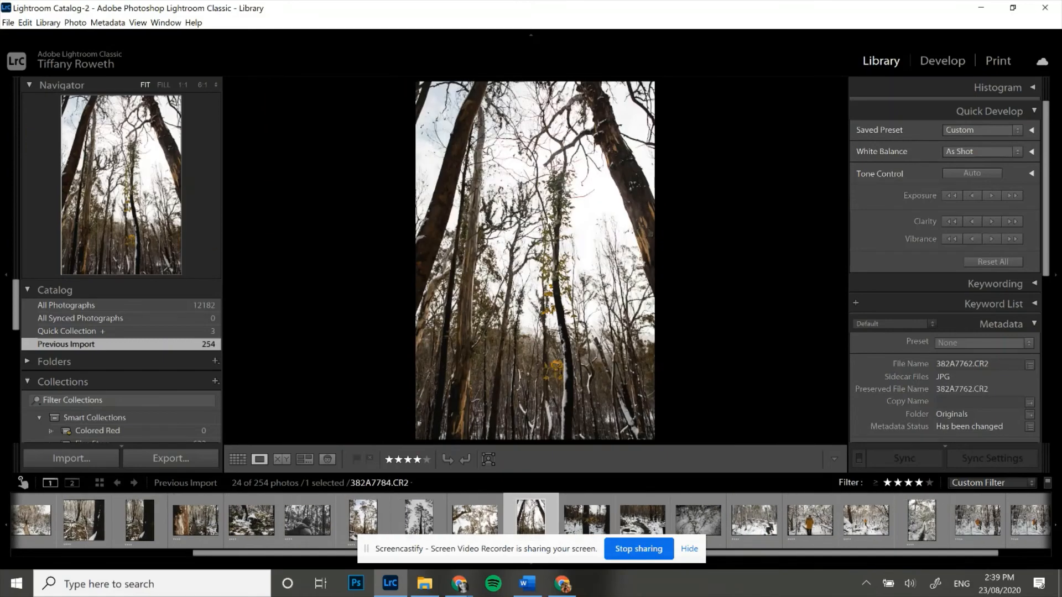
{"action": "key", "text": "Right"}
{"action": "key", "text": "Right"}
{"action": "key", "text": "Right"}
{"action": "key", "text": "Right"}
{"action": "key", "text": "Right"}
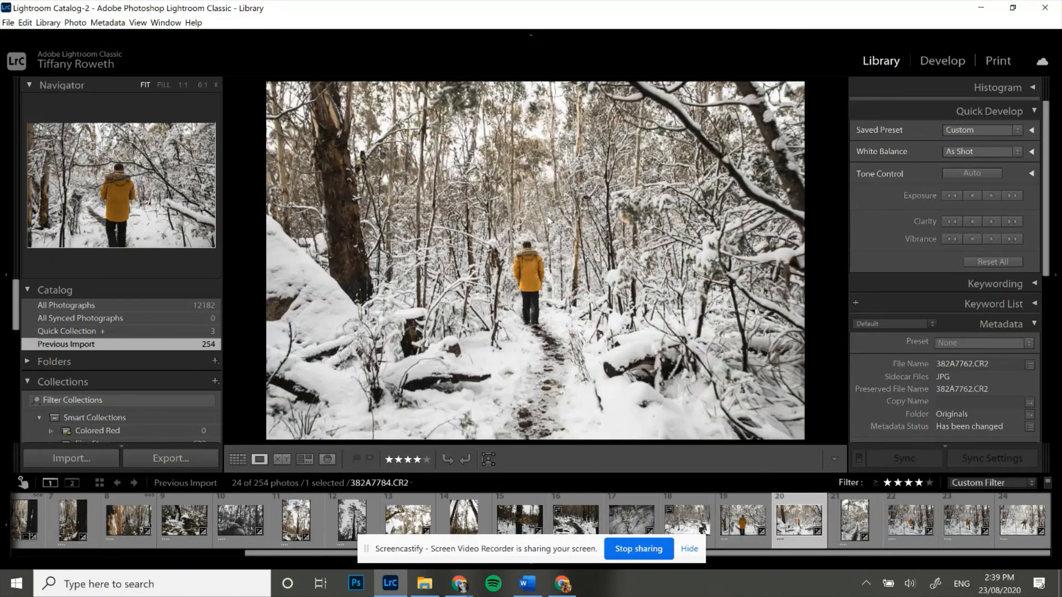
{"action": "key", "text": "Right"}
{"action": "key", "text": "Right"}
{"action": "key", "text": "Right"}
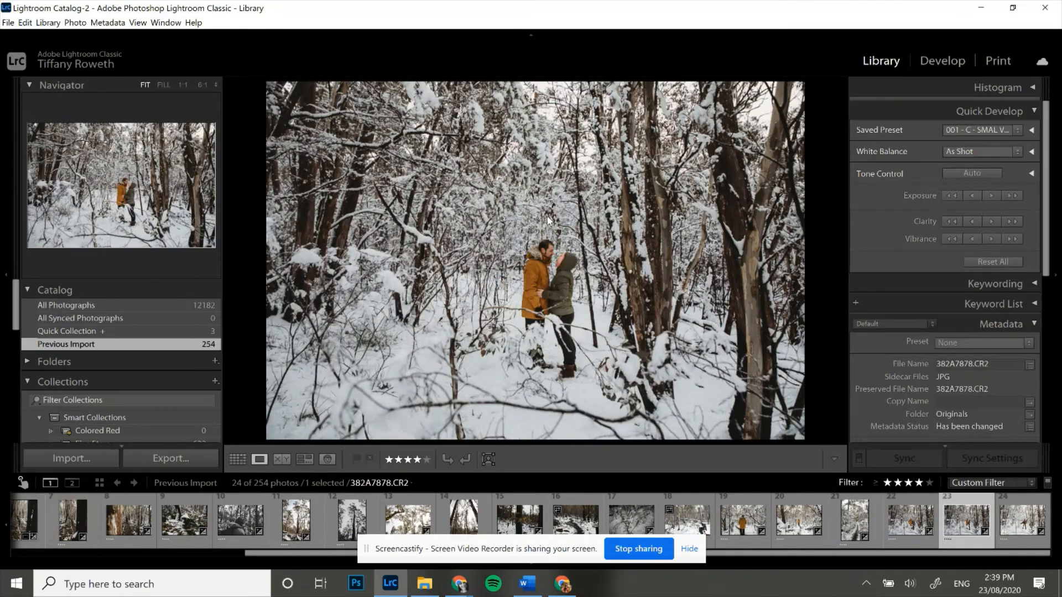
{"action": "key", "text": "Left"}
{"action": "key", "text": "Left"}
{"action": "key", "text": "Left"}
{"action": "key", "text": "Left"}
{"action": "key", "text": "Left"}
{"action": "key", "text": "Left"}
{"action": "key", "text": "Left"}
{"action": "key", "text": "Left"}
{"action": "key", "text": "Left"}
{"action": "key", "text": "Left"}
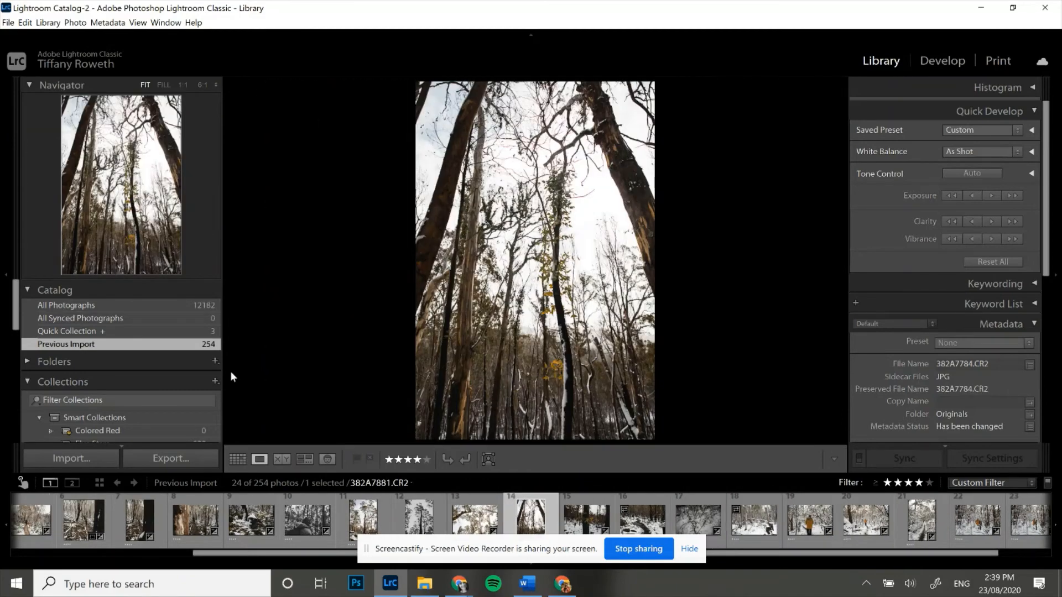
- Show the filtered photos in Grid view and cycle through the thumbnail cell styles
{"action": "left_click", "coordinate": [238, 459]}
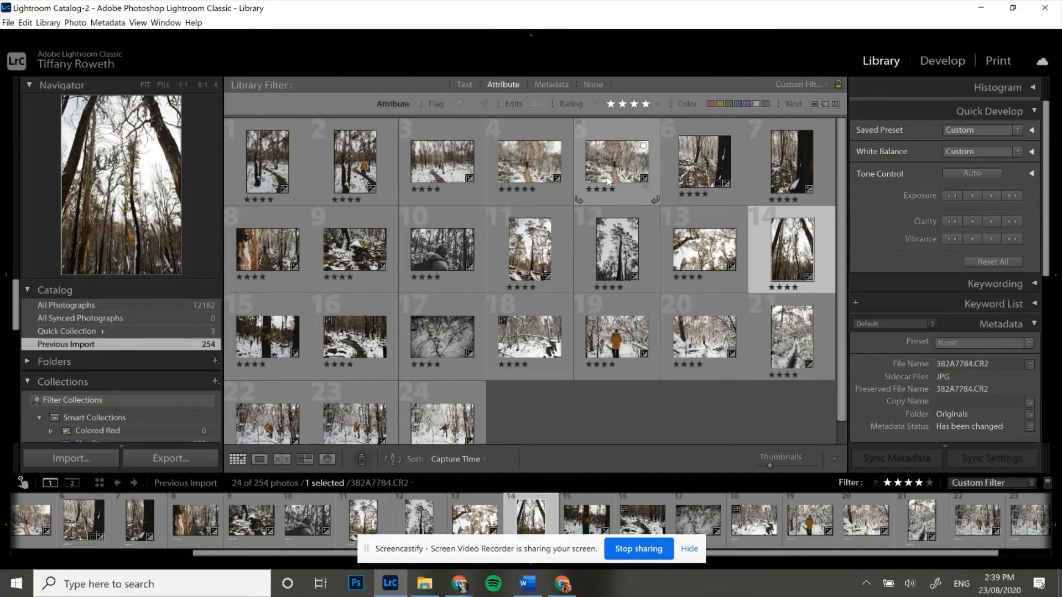
{"action": "key", "text": "j"}
{"action": "key", "text": "j"}
{"action": "key", "text": "j"}
{"action": "key", "text": "j"}
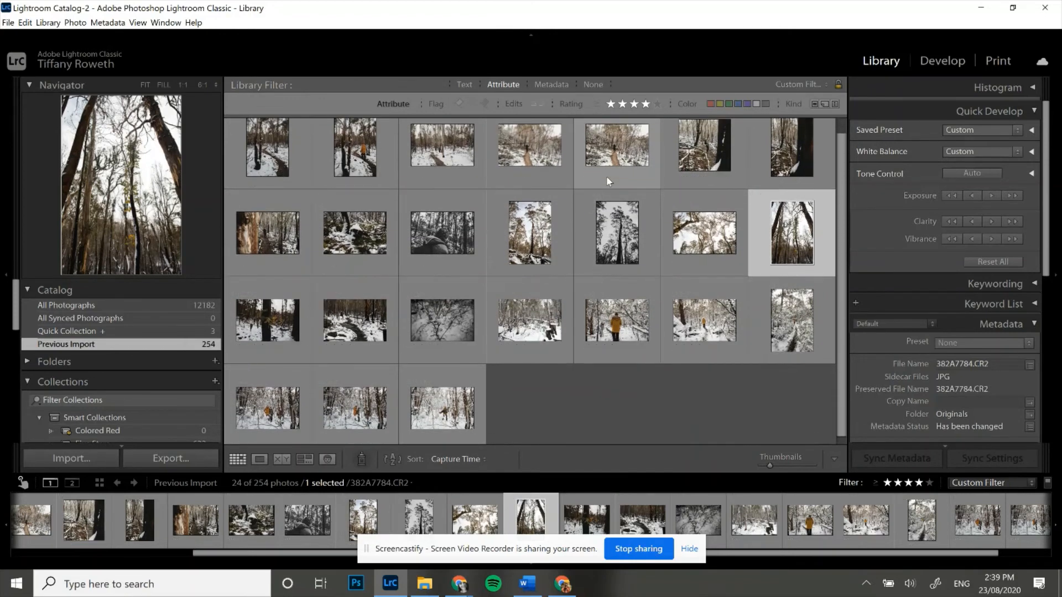
- Export all the filtered photos to the Edits folder using Custom Name - Original File Number naming, overwriting the existing files
{"action": "key", "text": "ctrl+a"}
{"action": "left_click", "coordinate": [177, 457]}
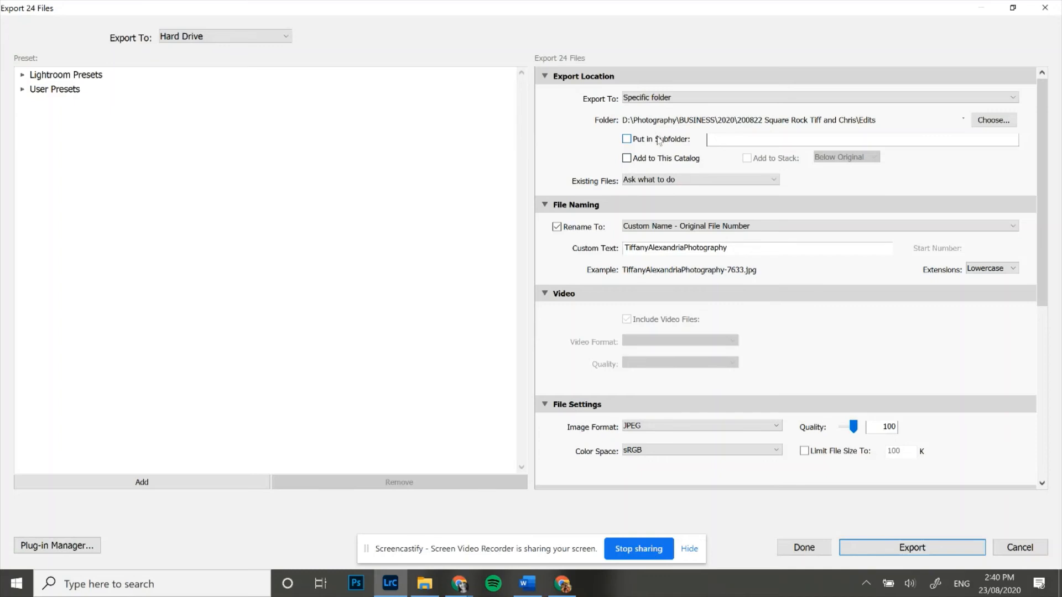
{"action": "left_click", "coordinate": [741, 226]}
{"action": "left_click", "coordinate": [719, 260]}
{"action": "left_click", "coordinate": [886, 549]}
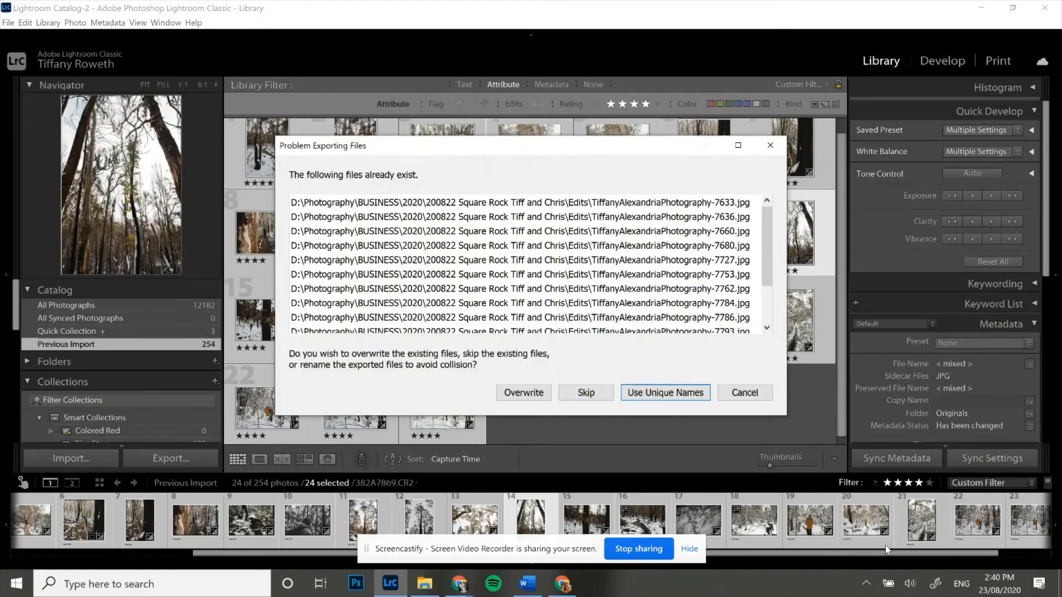
{"action": "left_click", "coordinate": [522, 394]}
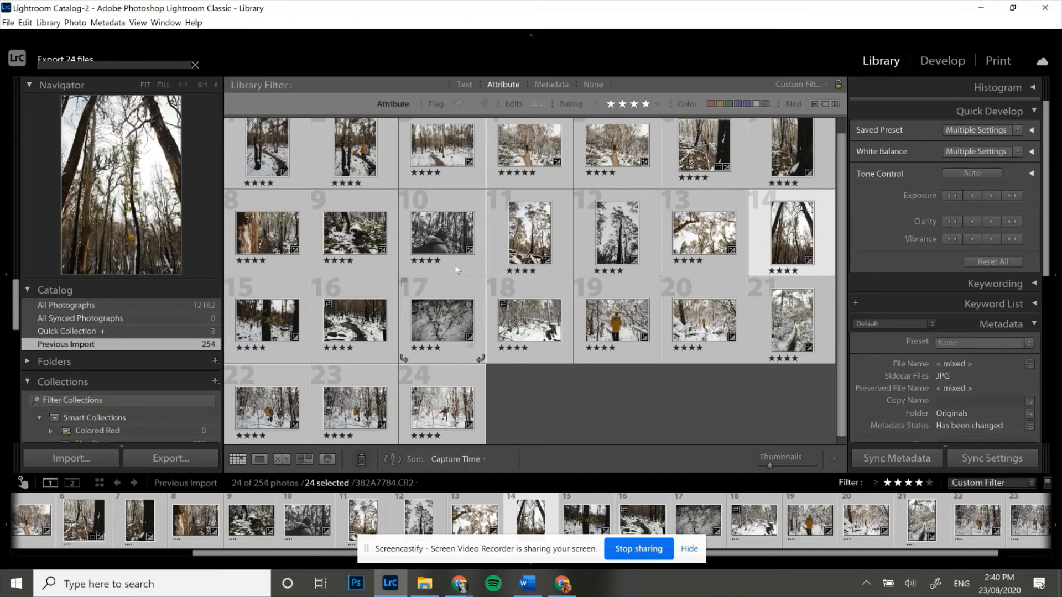
{"action": "scroll", "coordinate": [590, 372], "scroll_direction": "up", "scroll_amount": 1}
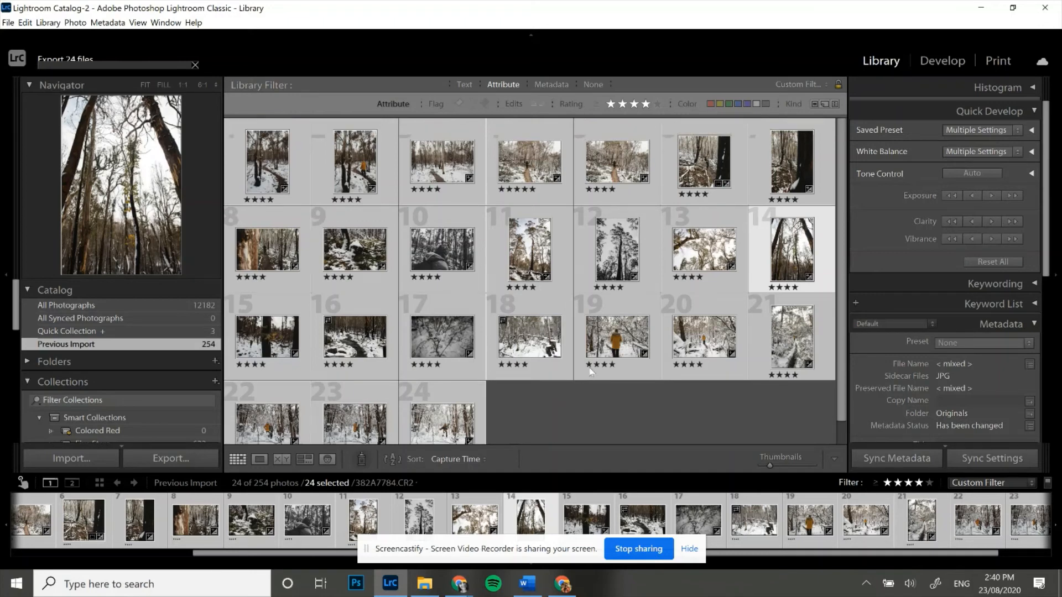
{"action": "scroll", "coordinate": [590, 372], "scroll_direction": "down", "scroll_amount": 1}
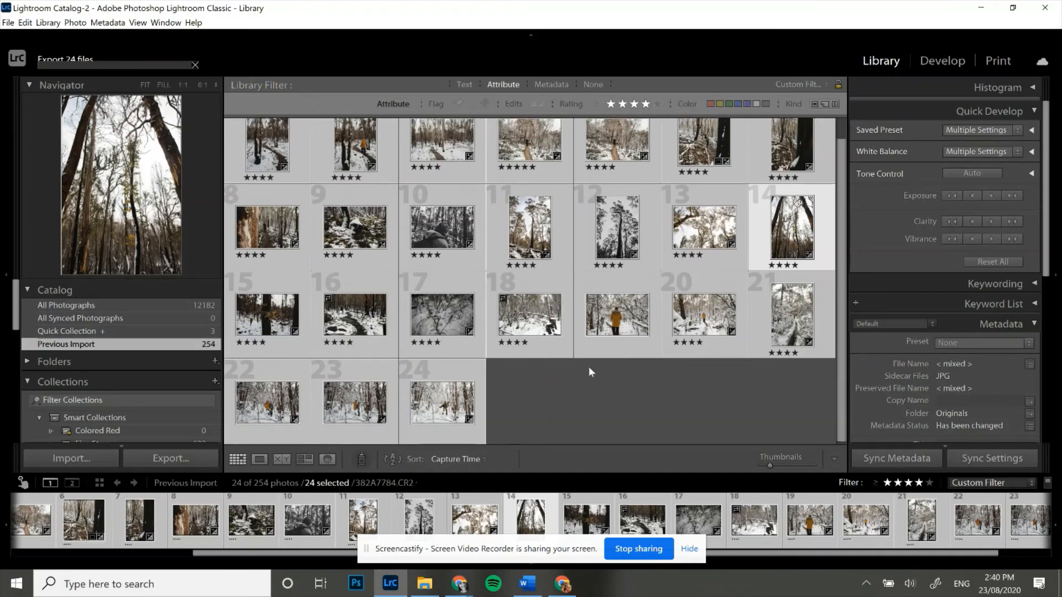
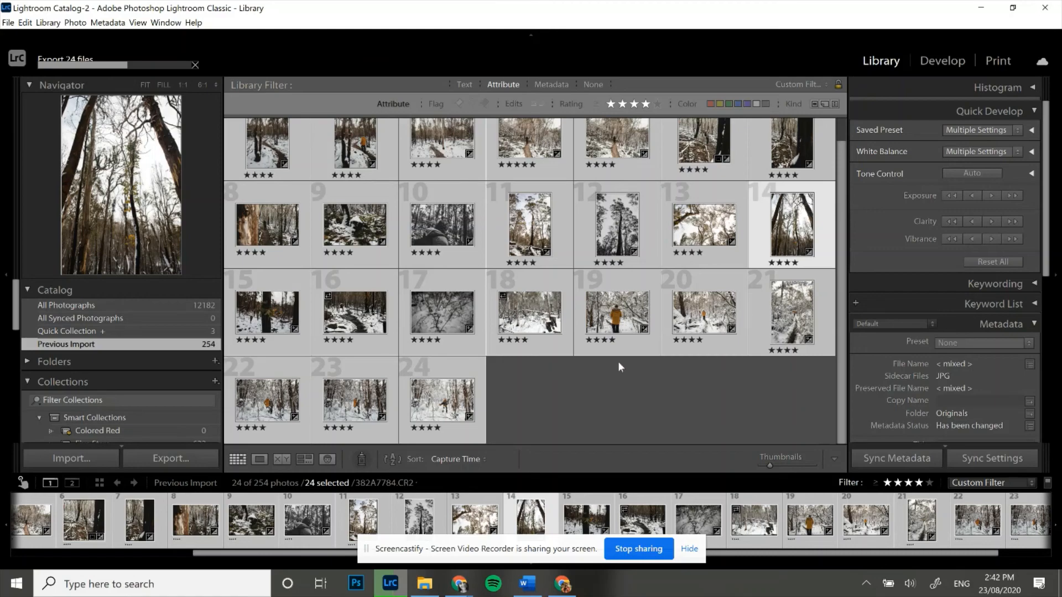
{"action": "scroll", "coordinate": [607, 387], "scroll_direction": "up", "scroll_amount": 1}
{"action": "scroll", "coordinate": [607, 387], "scroll_direction": "down", "scroll_amount": 1}
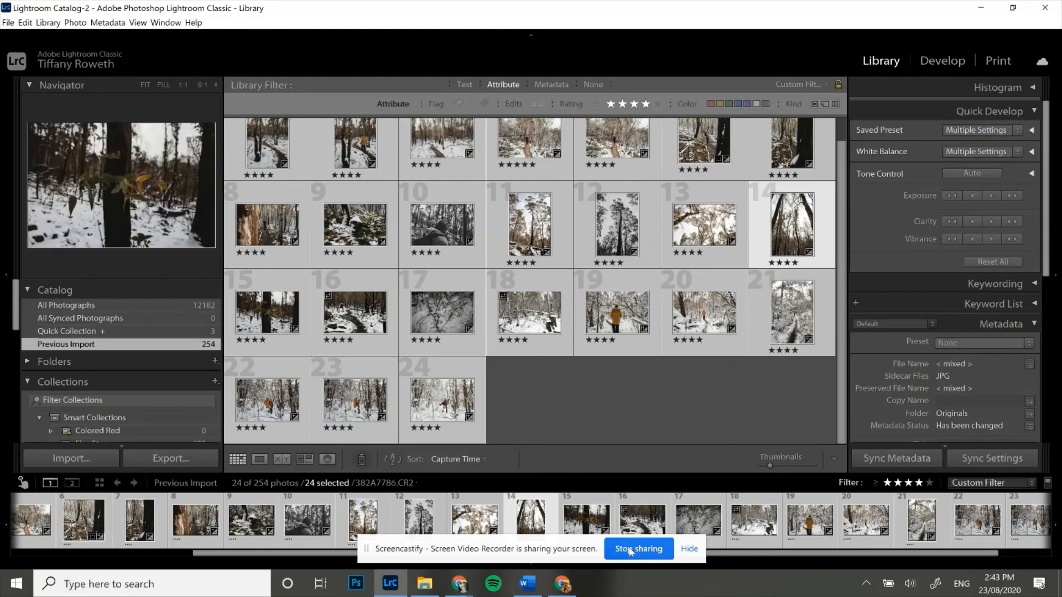
- Switch to File Explorer, reopen the shoot's Edits folder to check the exported photos, and return to Lightroom Classic
{"action": "left_click", "coordinate": [426, 585]}
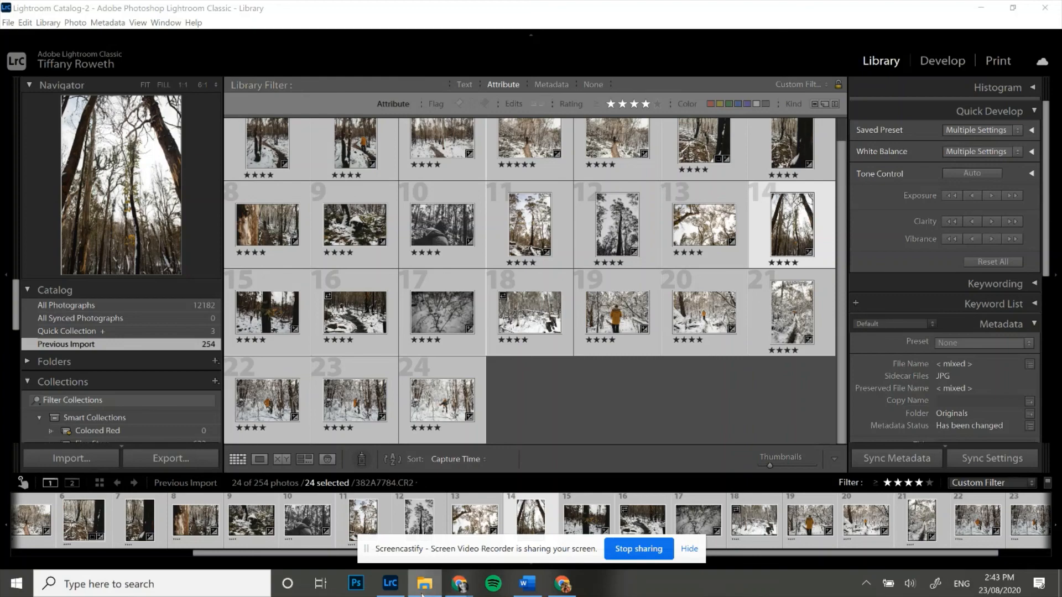
{"action": "left_click", "coordinate": [422, 591]}
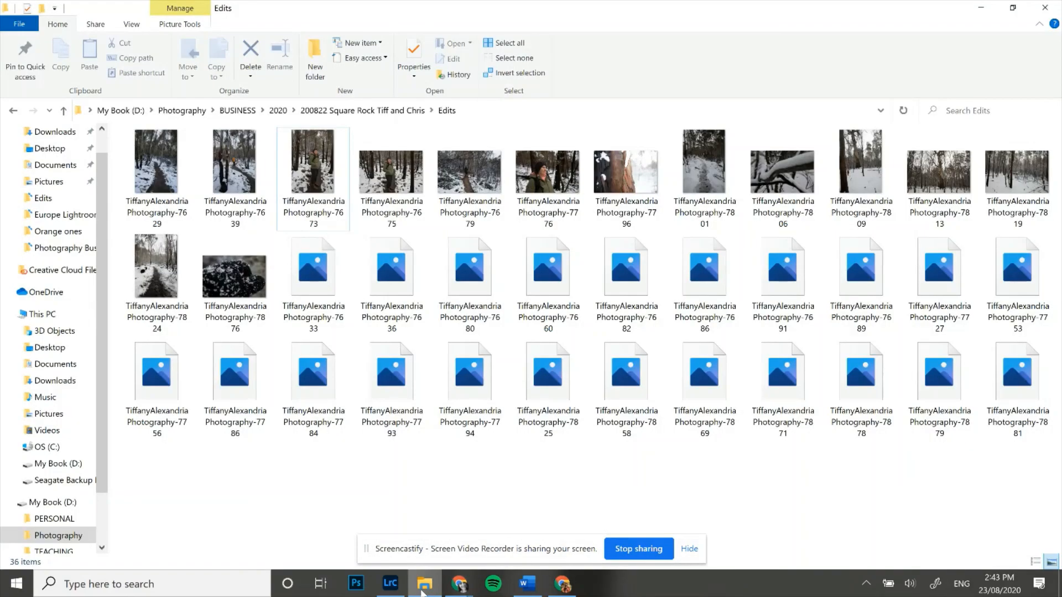
{"action": "left_click", "coordinate": [403, 113]}
{"action": "double_click", "coordinate": [242, 188]}
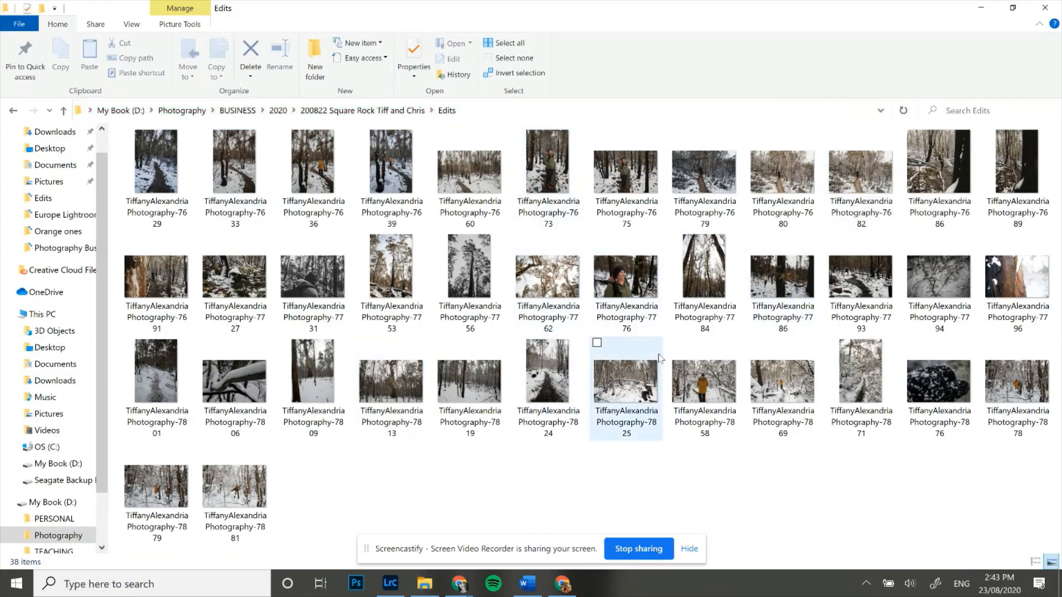
{"action": "left_click", "coordinate": [980, 11]}
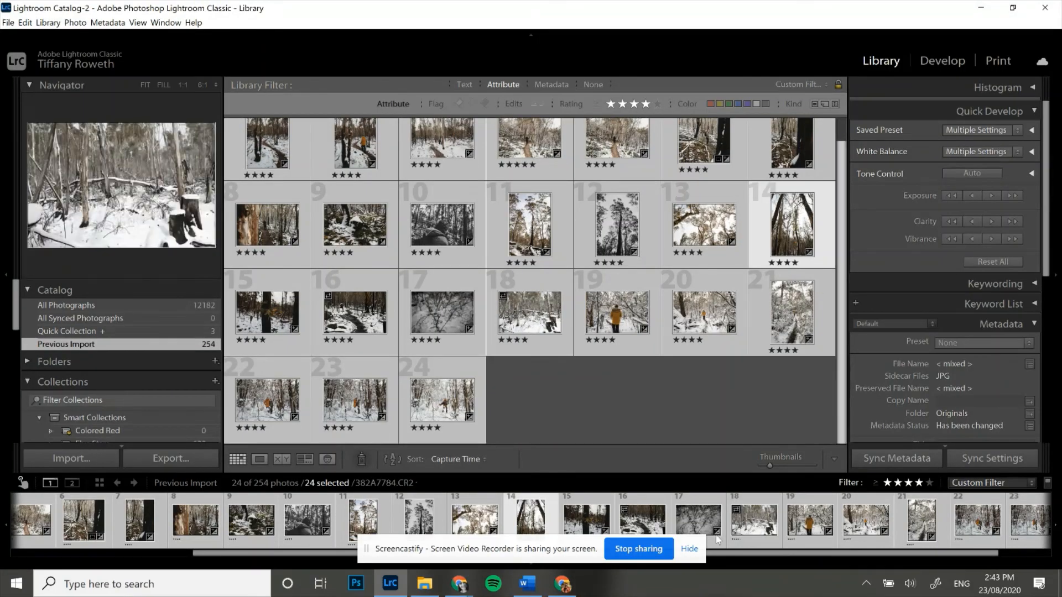